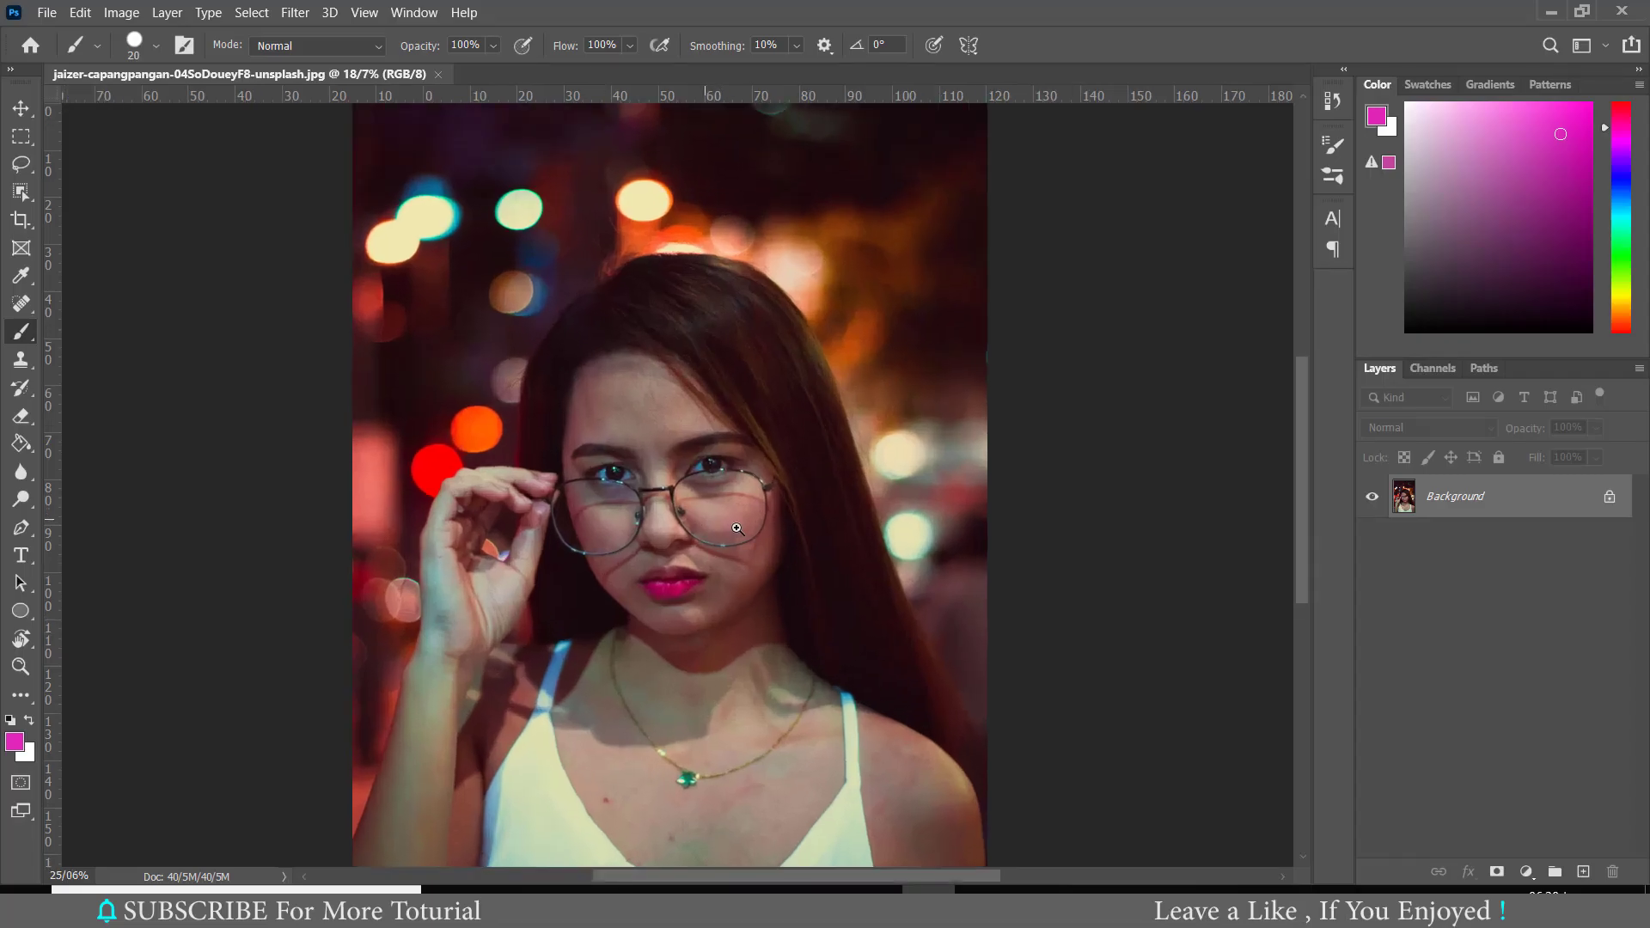
Step: Zoom in on the glasses and switch to the Pen tool in Path mode
scroll(700, 514, up, 5)
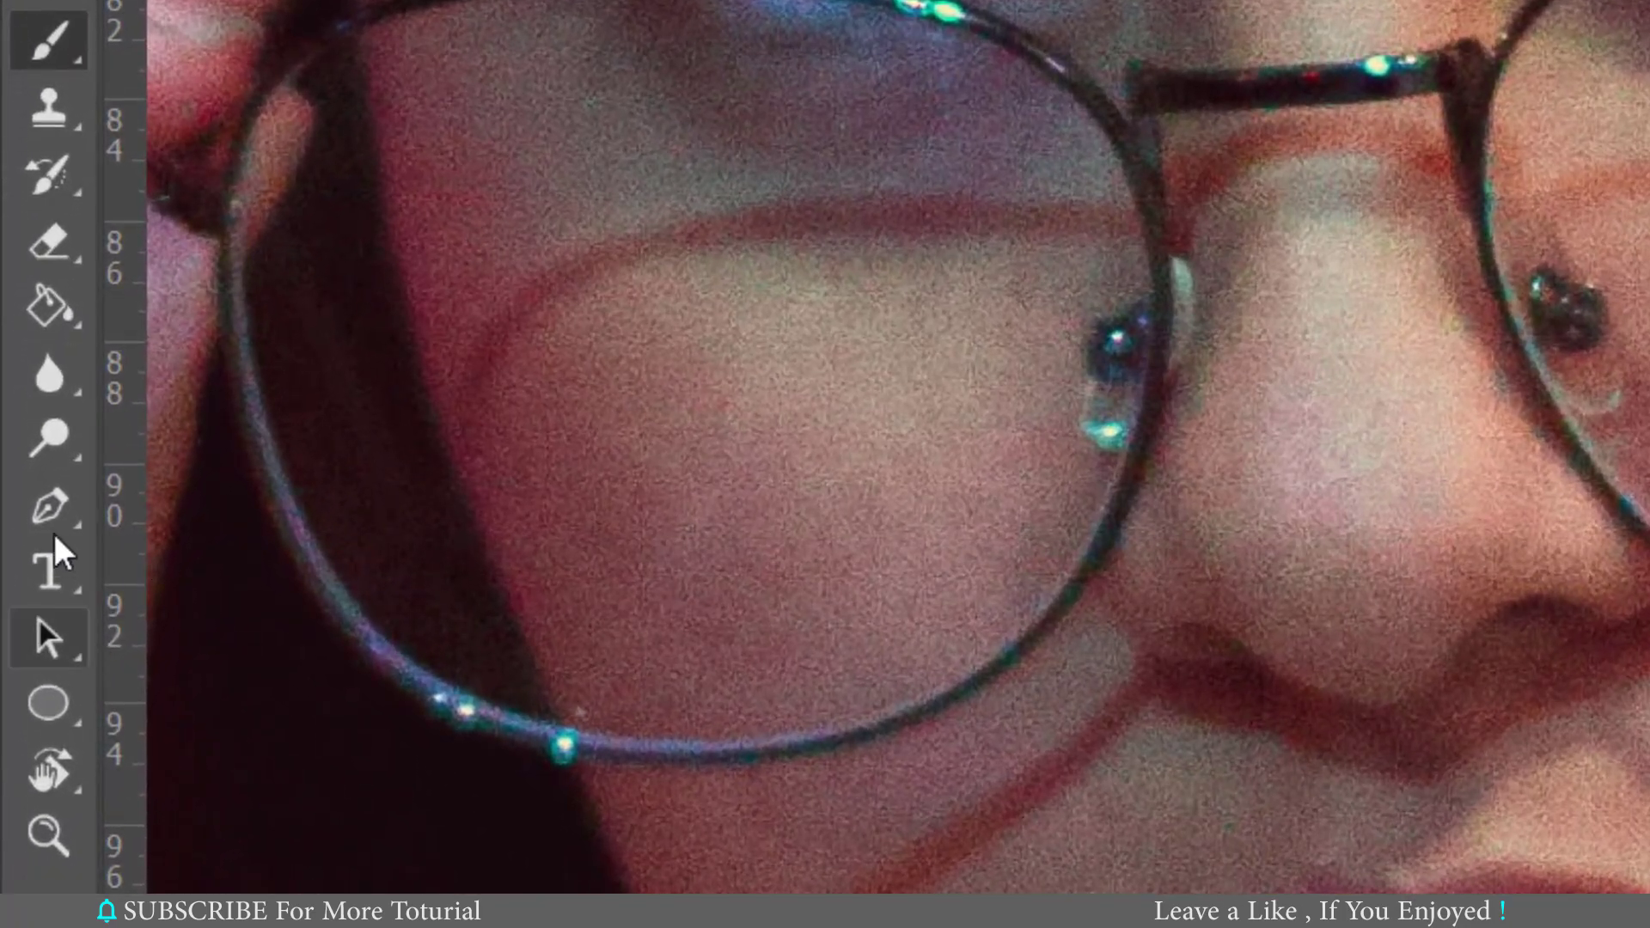
click(51, 509)
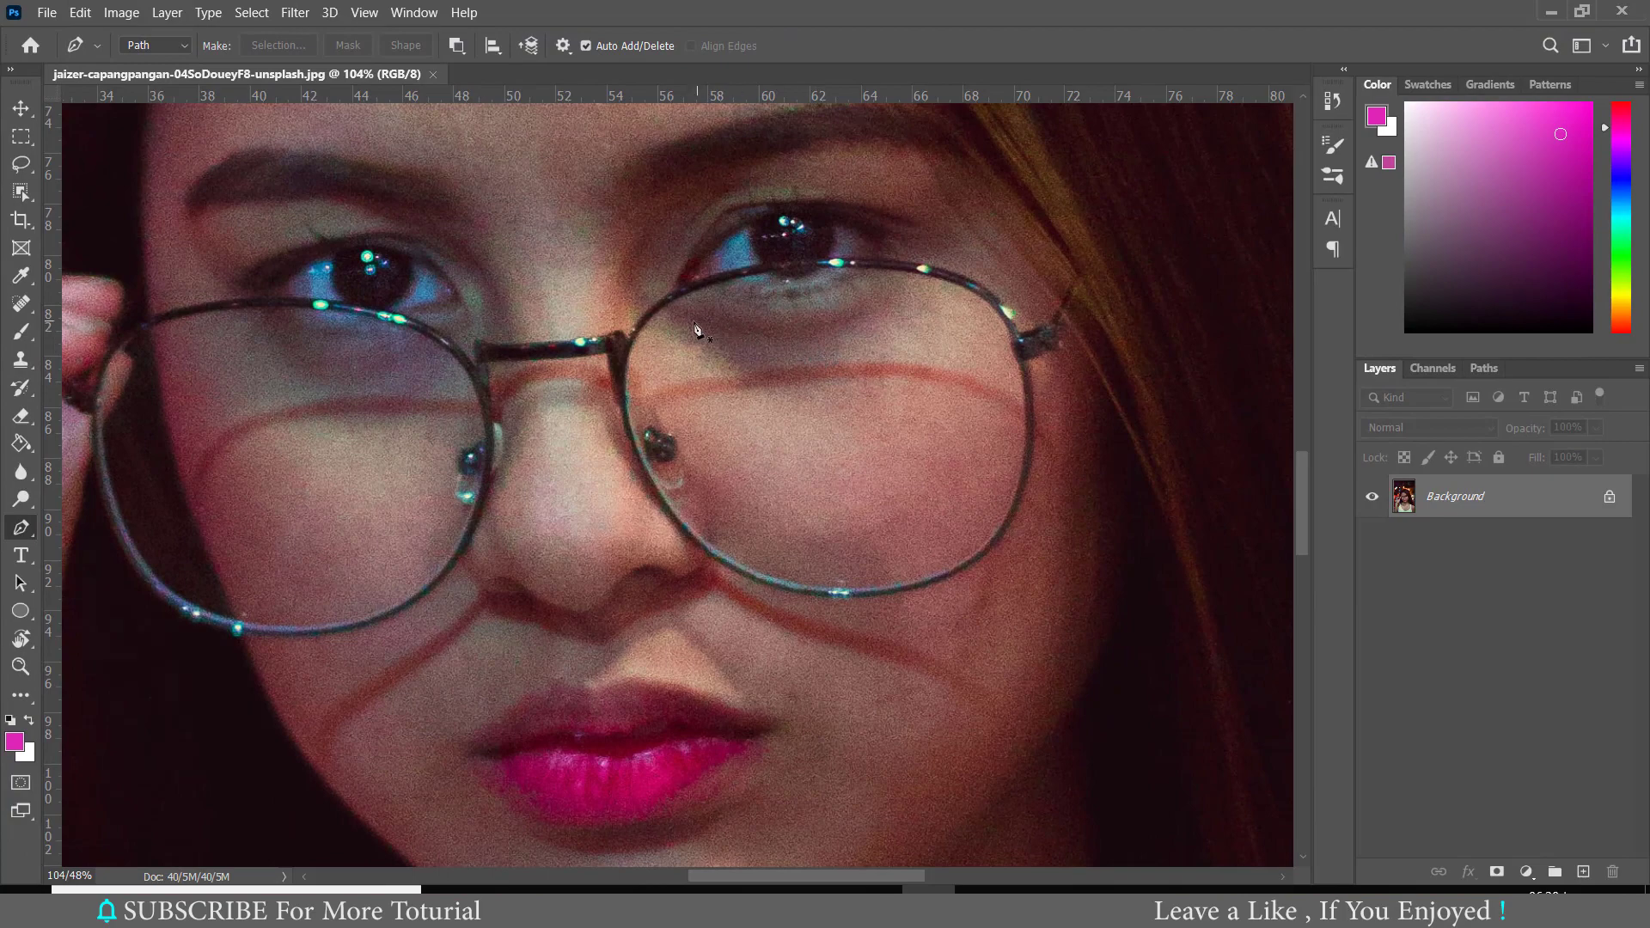
Step: Pen-trace curved anchors along the right lens rim's top, side, bottom and left, closing at the start
click(659, 312)
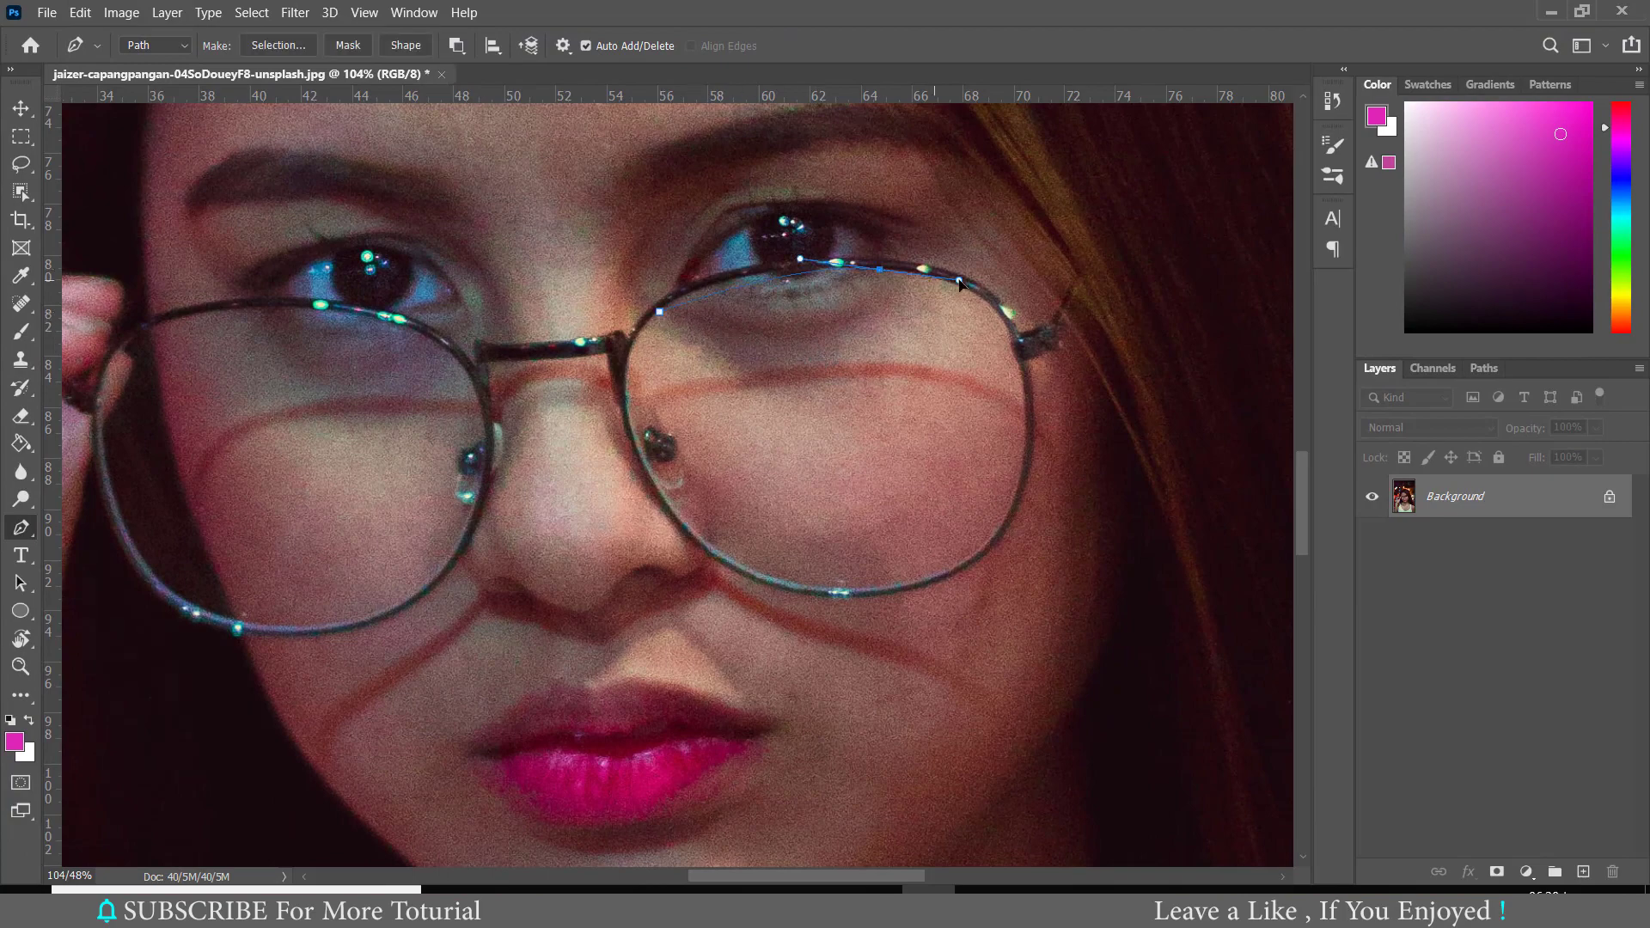
drag(880, 270, 1021, 289)
click(1013, 333)
click(1026, 409)
click(1038, 483)
scroll(1040, 485, up, 3)
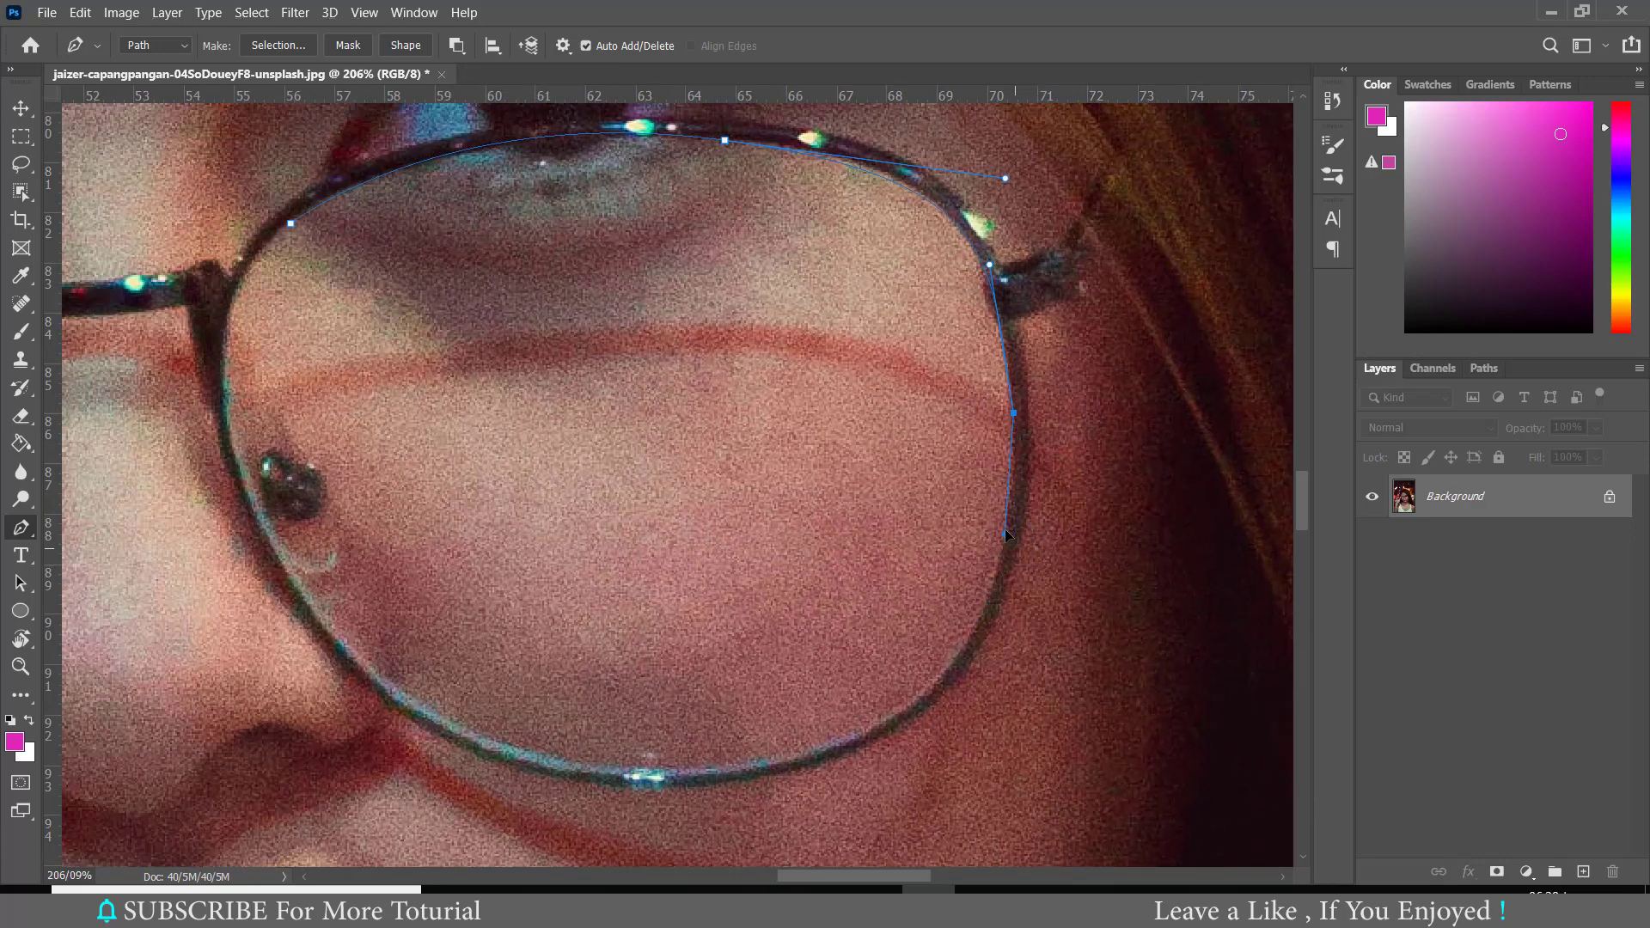
drag(895, 714, 752, 806)
drag(298, 703, 330, 688)
drag(265, 465, 238, 443)
drag(291, 223, 320, 191)
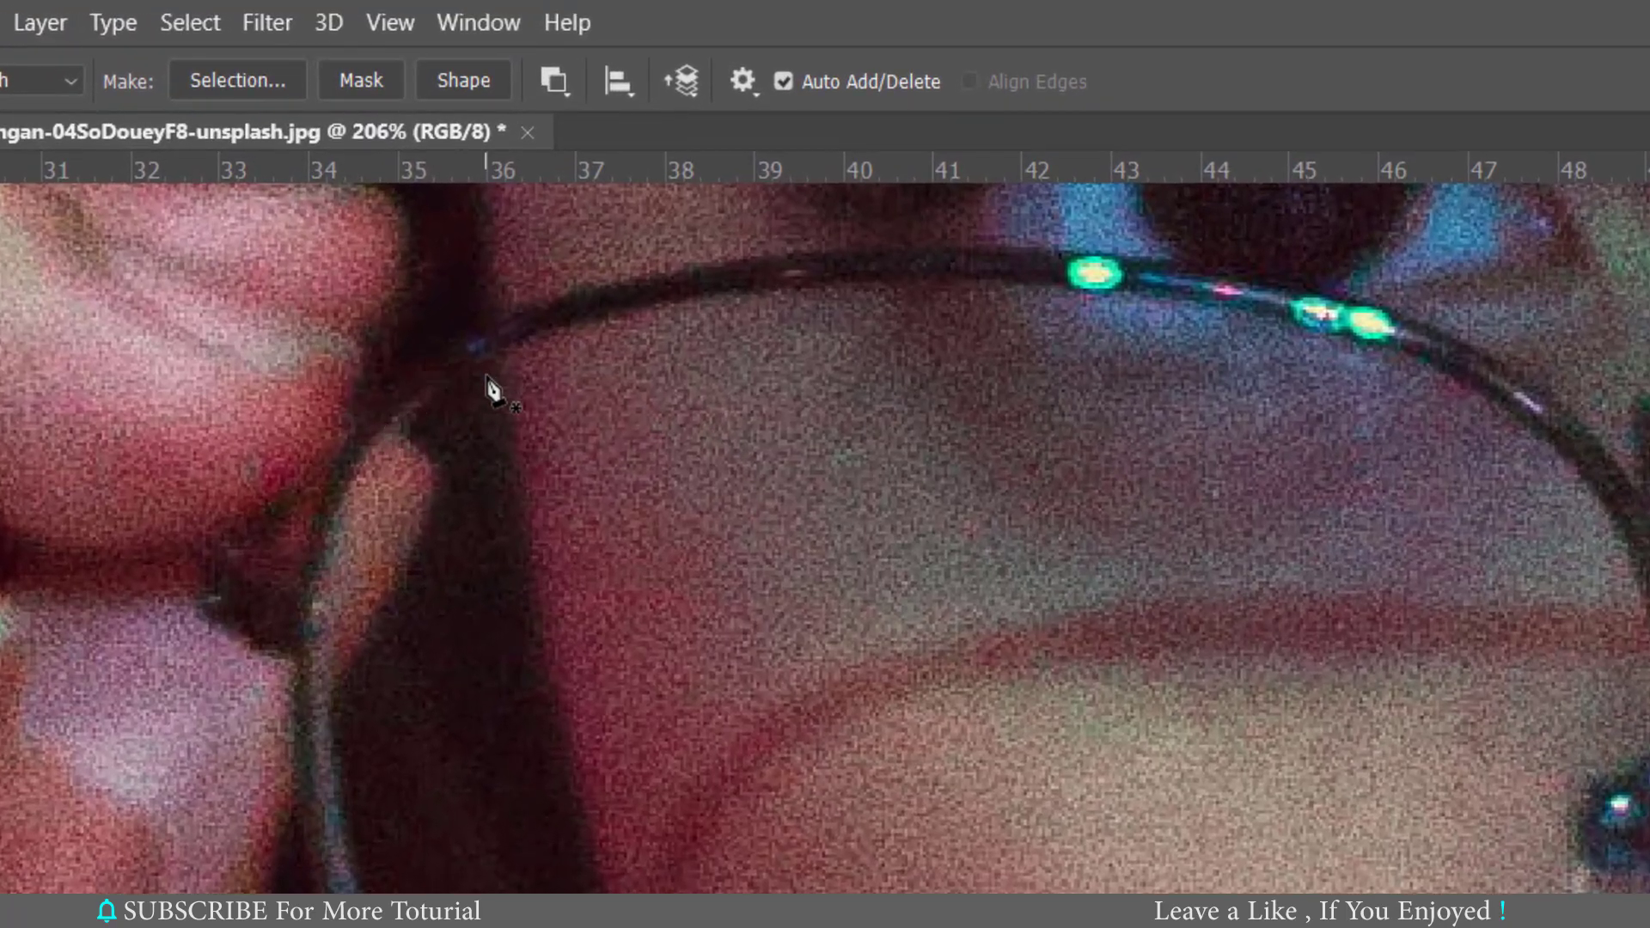
Step: Set Path Operations to Combine Shapes and trace the left lens along its top and right side
click(573, 96)
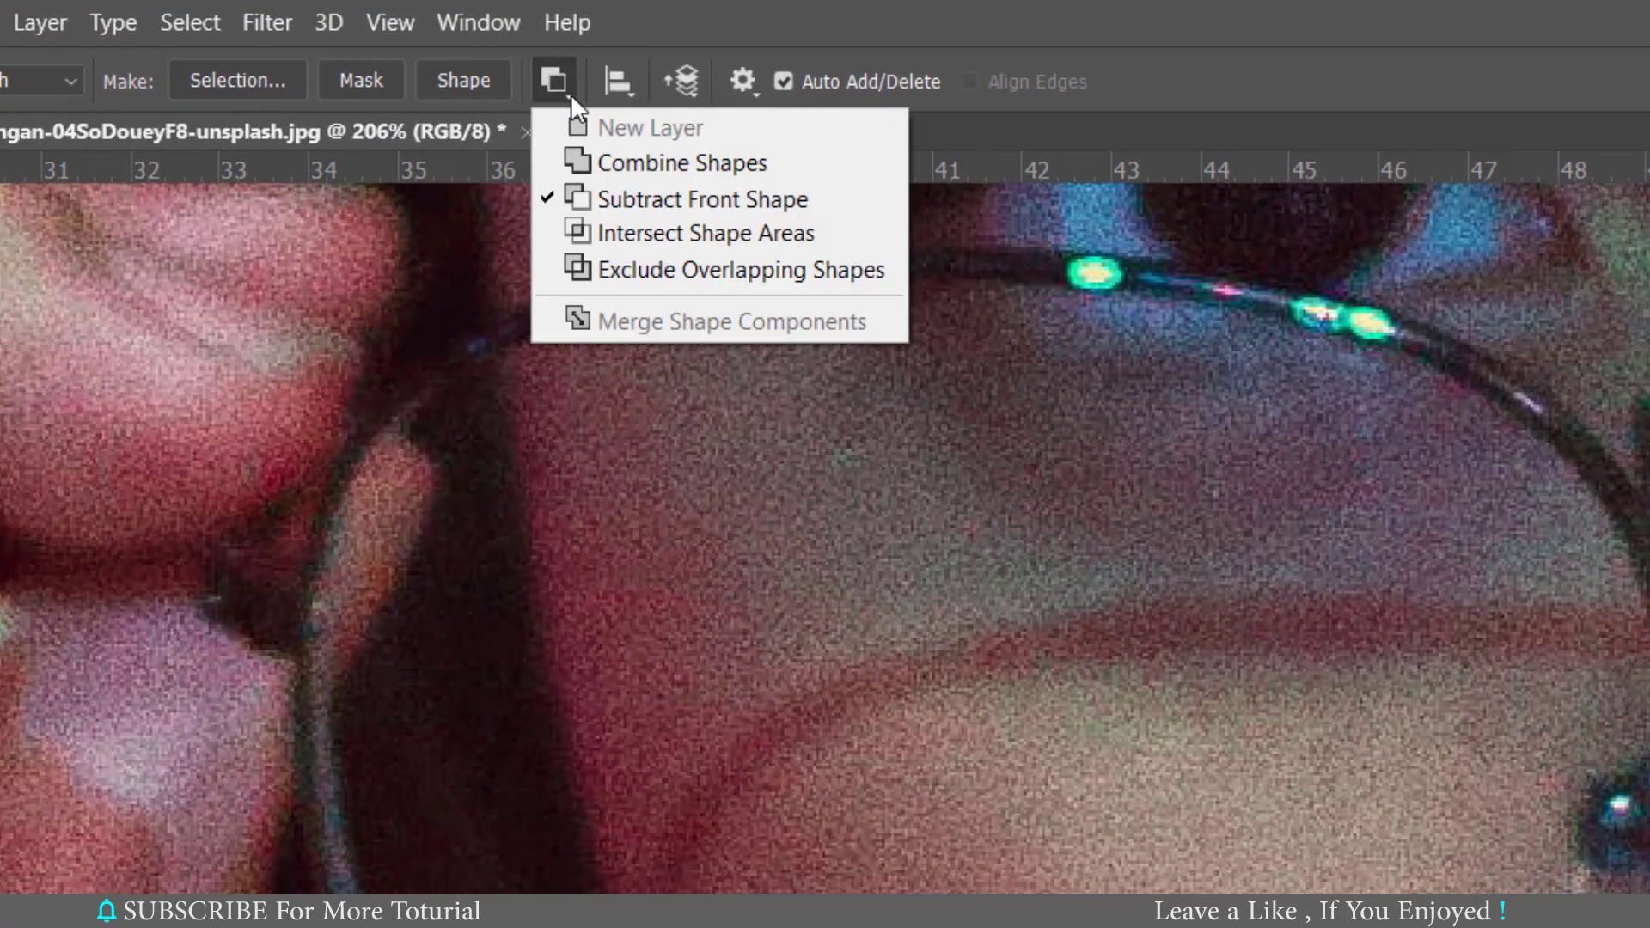
click(598, 163)
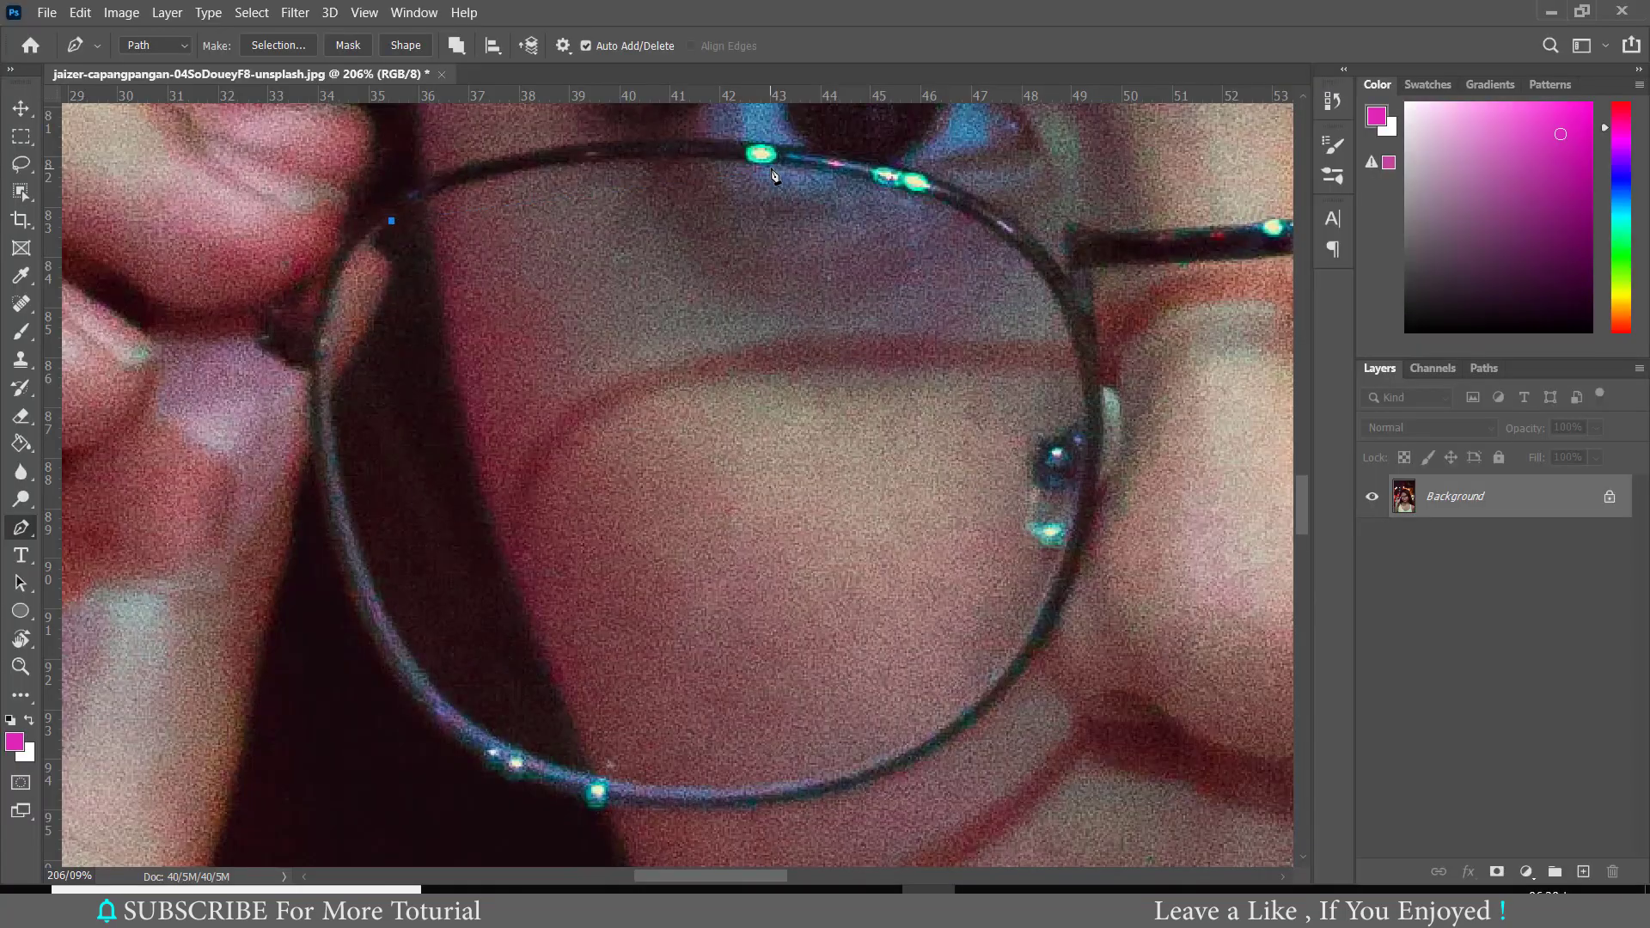
drag(772, 166, 1002, 208)
drag(1045, 281, 1141, 393)
drag(1006, 659, 858, 865)
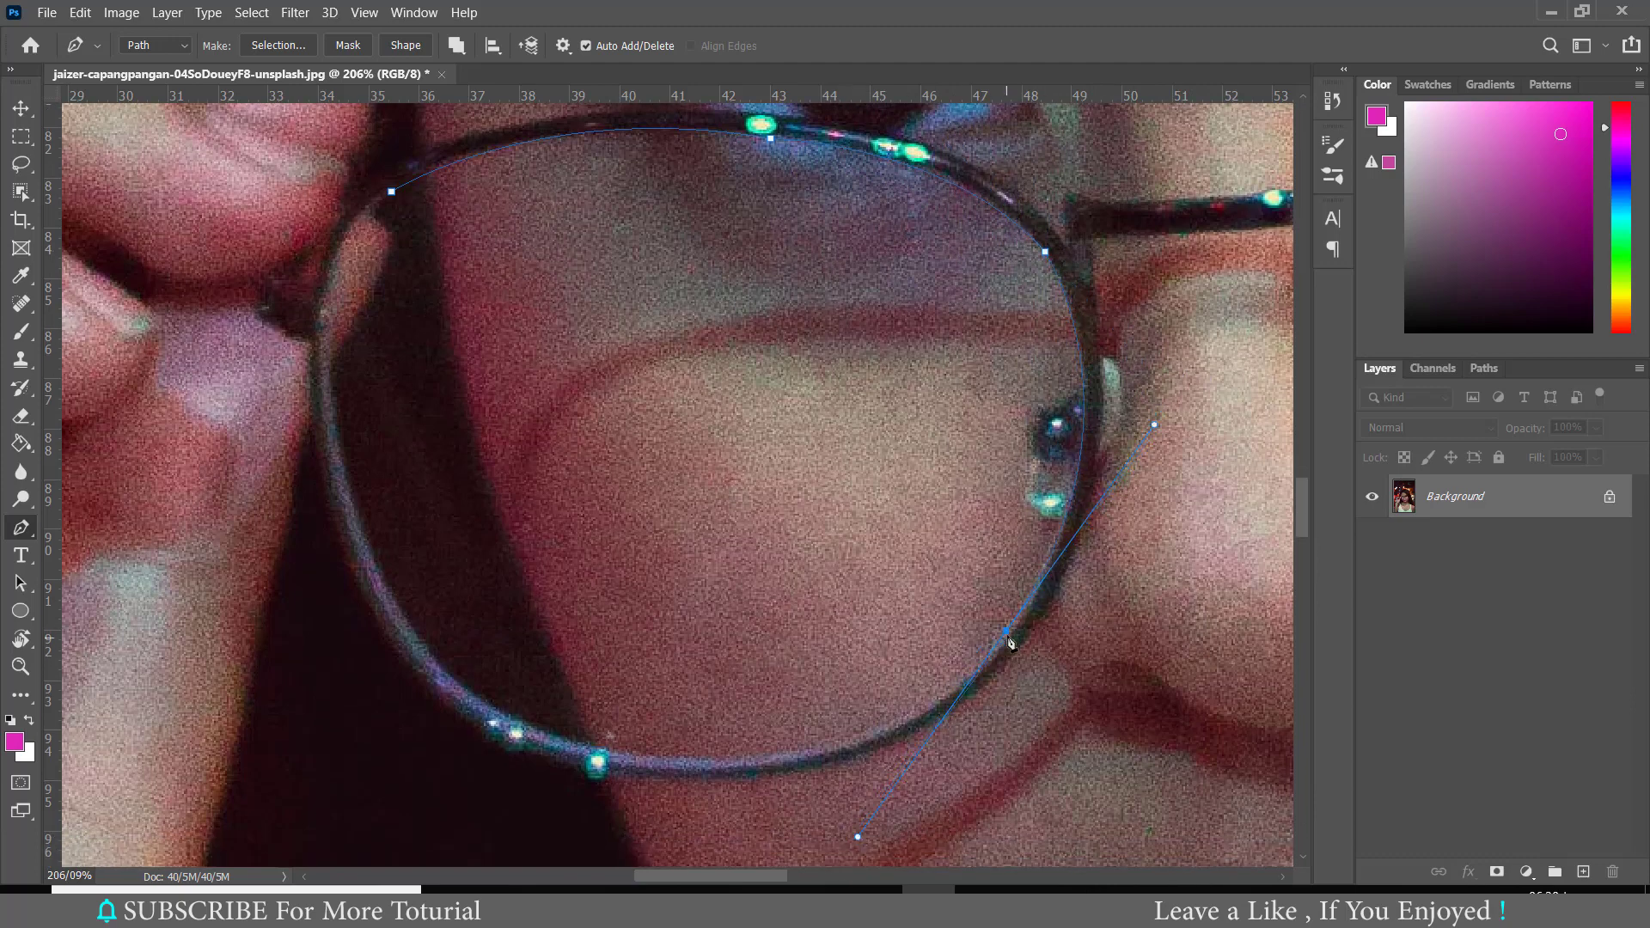
Step: Finish the left lens path along the bottom and left rim, close it, and fit the photo on screen
drag(1006, 632, 1009, 638)
drag(655, 759, 868, 795)
drag(371, 549, 316, 350)
drag(392, 191, 271, 306)
scroll(493, 128, up, 2)
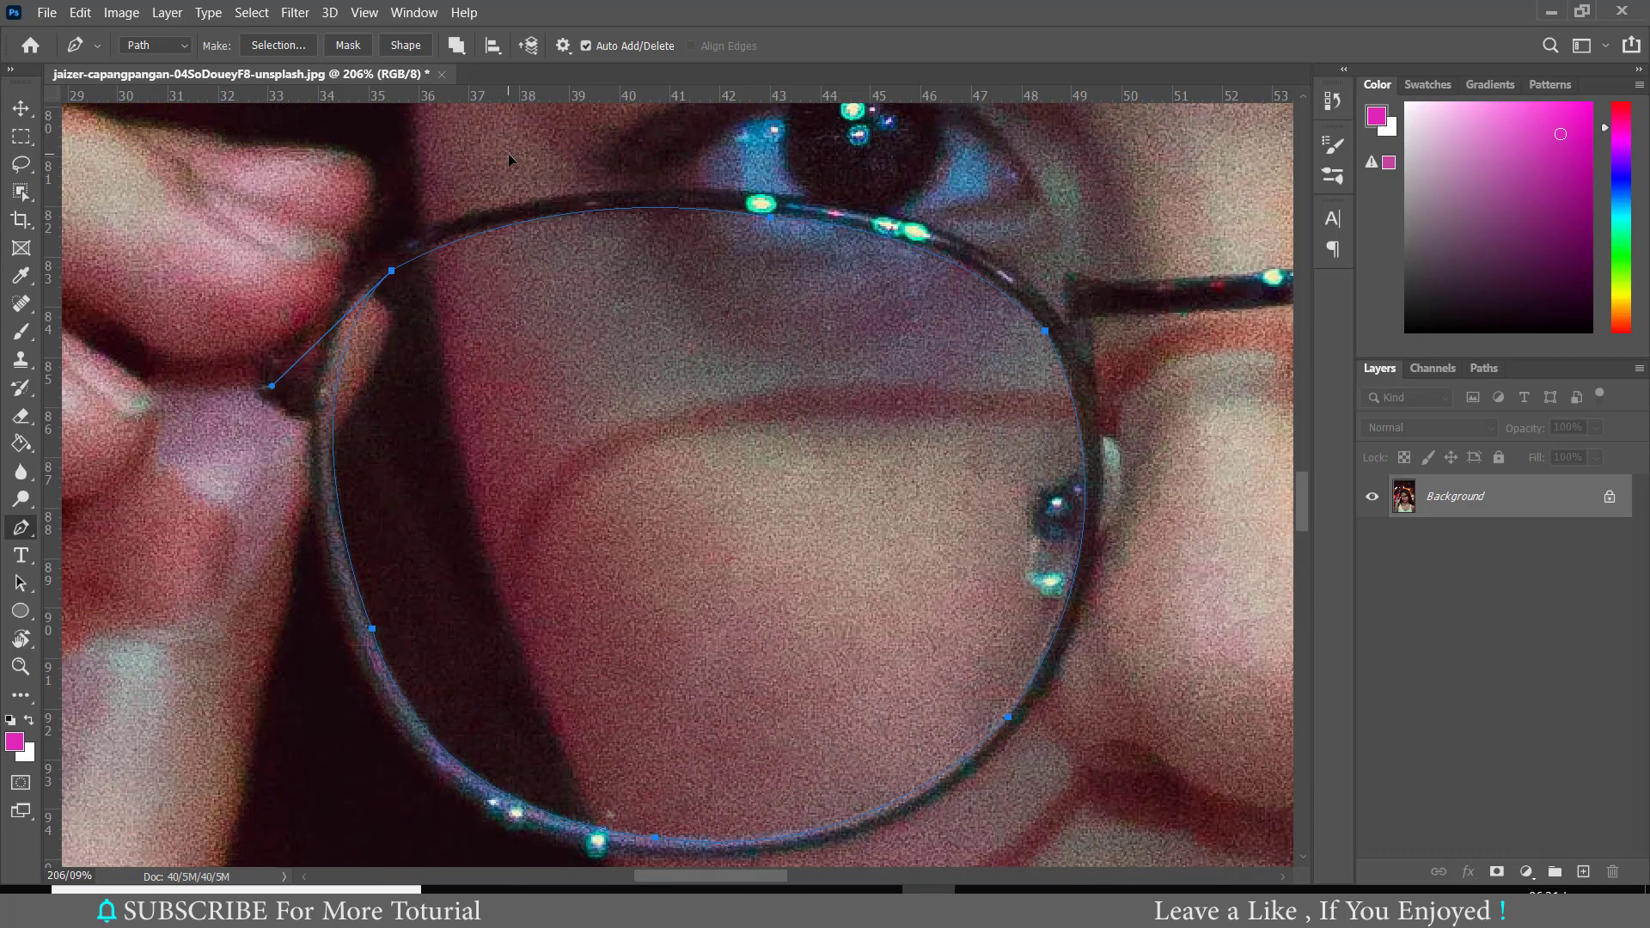
key(ctrl+0)
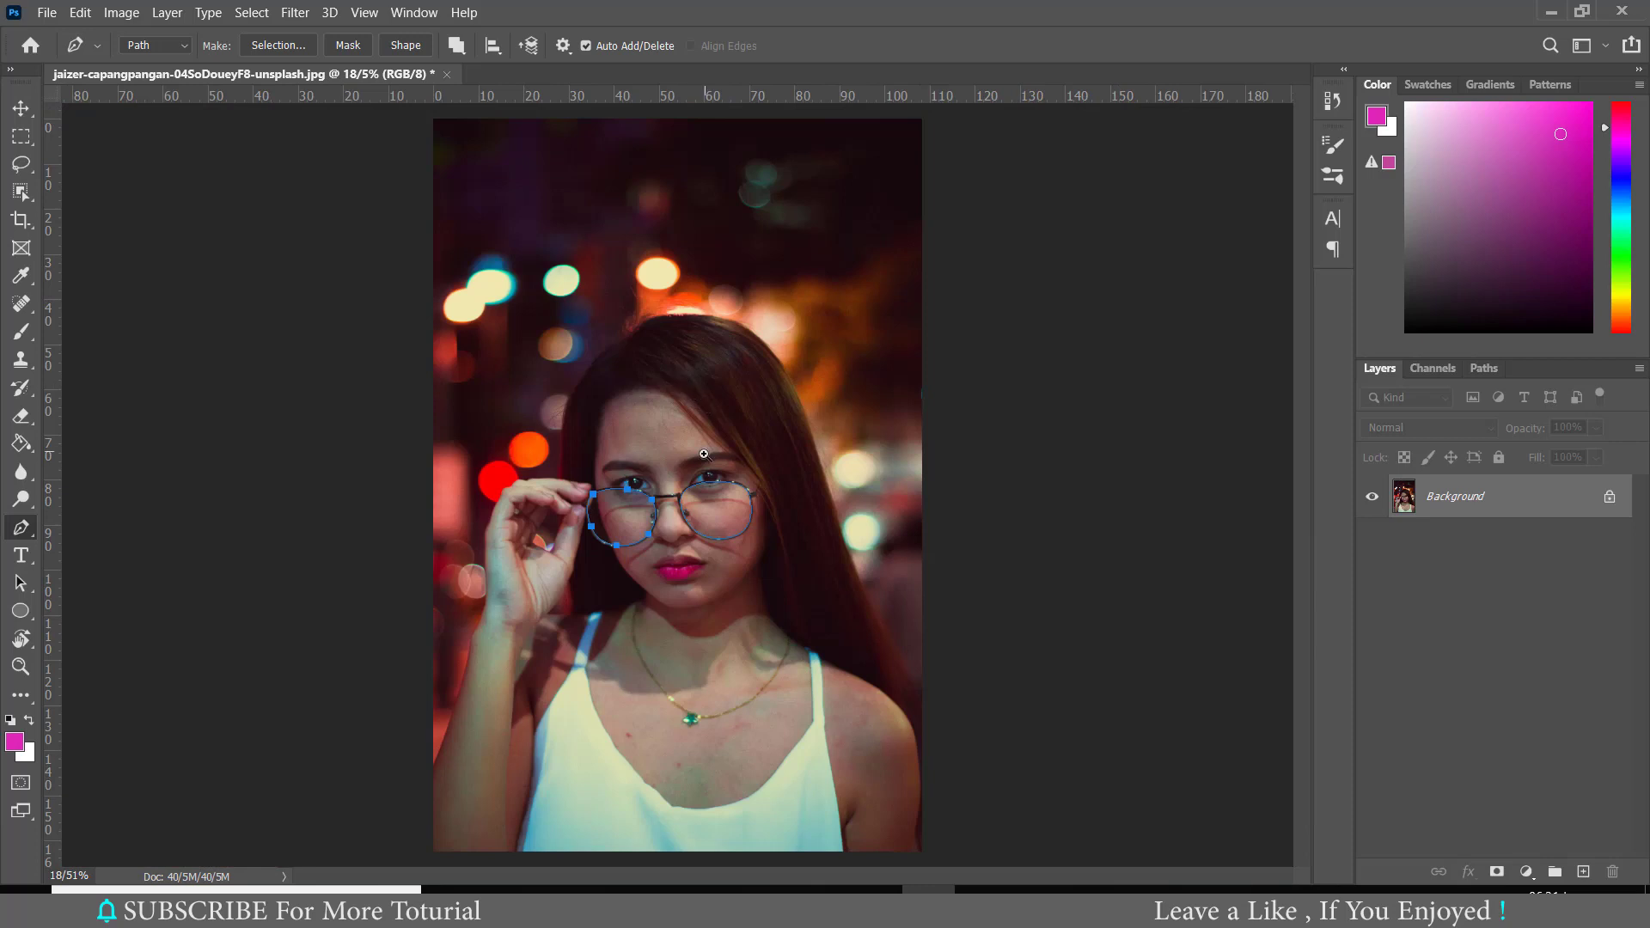
Step: Turn the lens paths into a selection, copy it to Layer 1, and verify by toggling Background visibility
scroll(704, 454, up, 3)
key(ctrl+Return)
drag(797, 575, 804, 516)
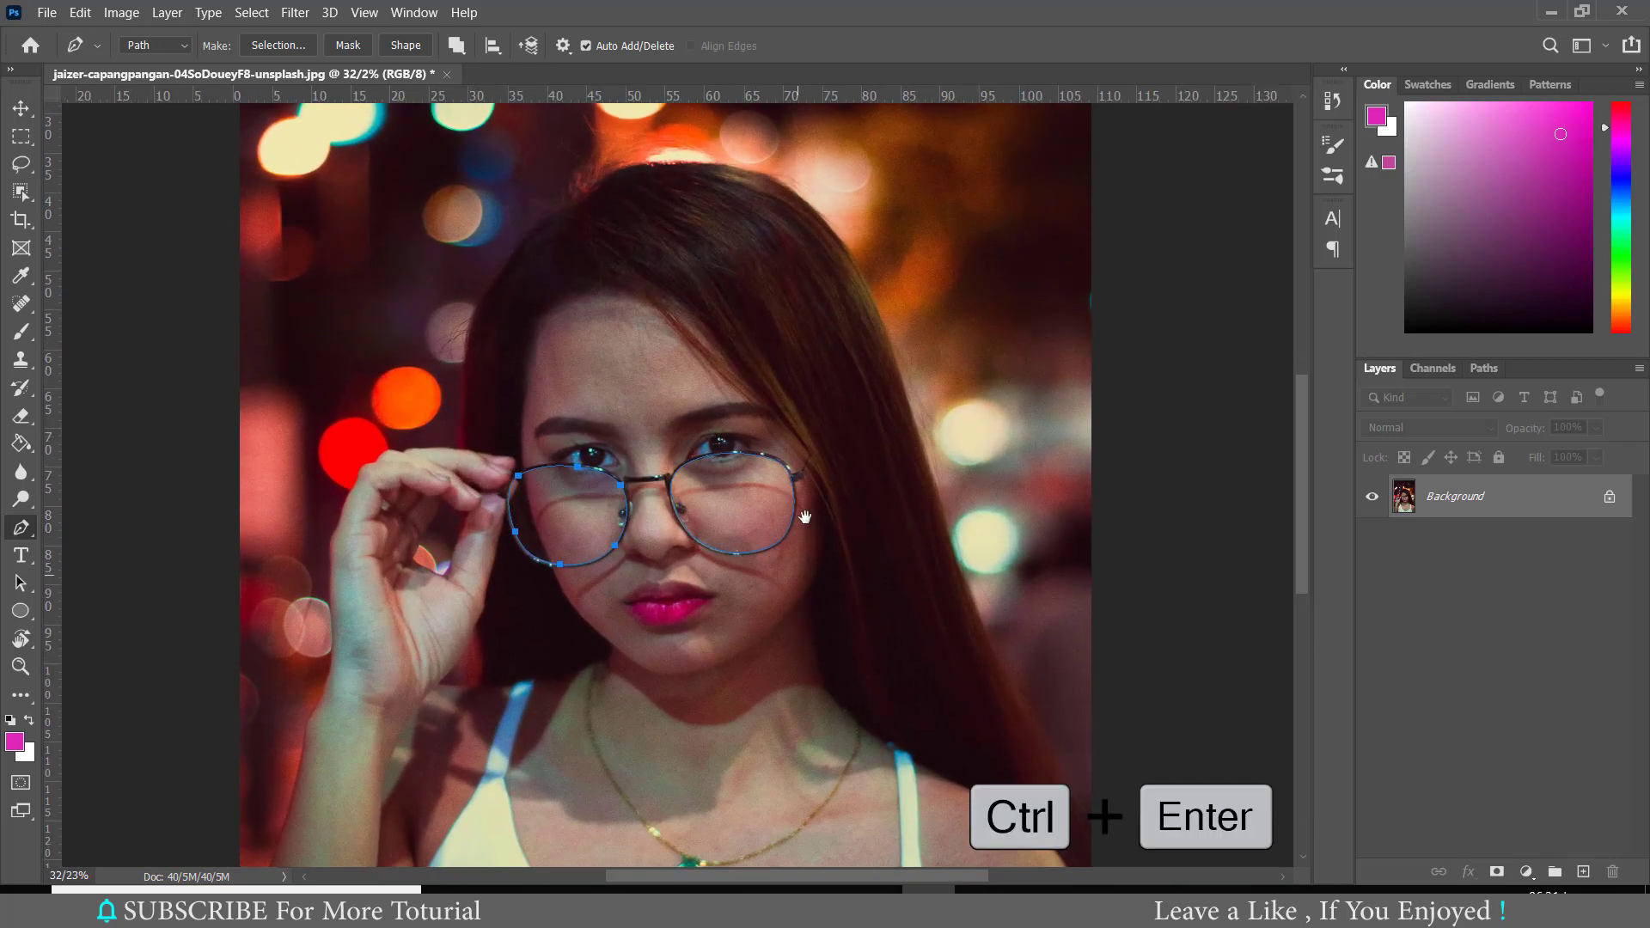
key(ctrl+Return)
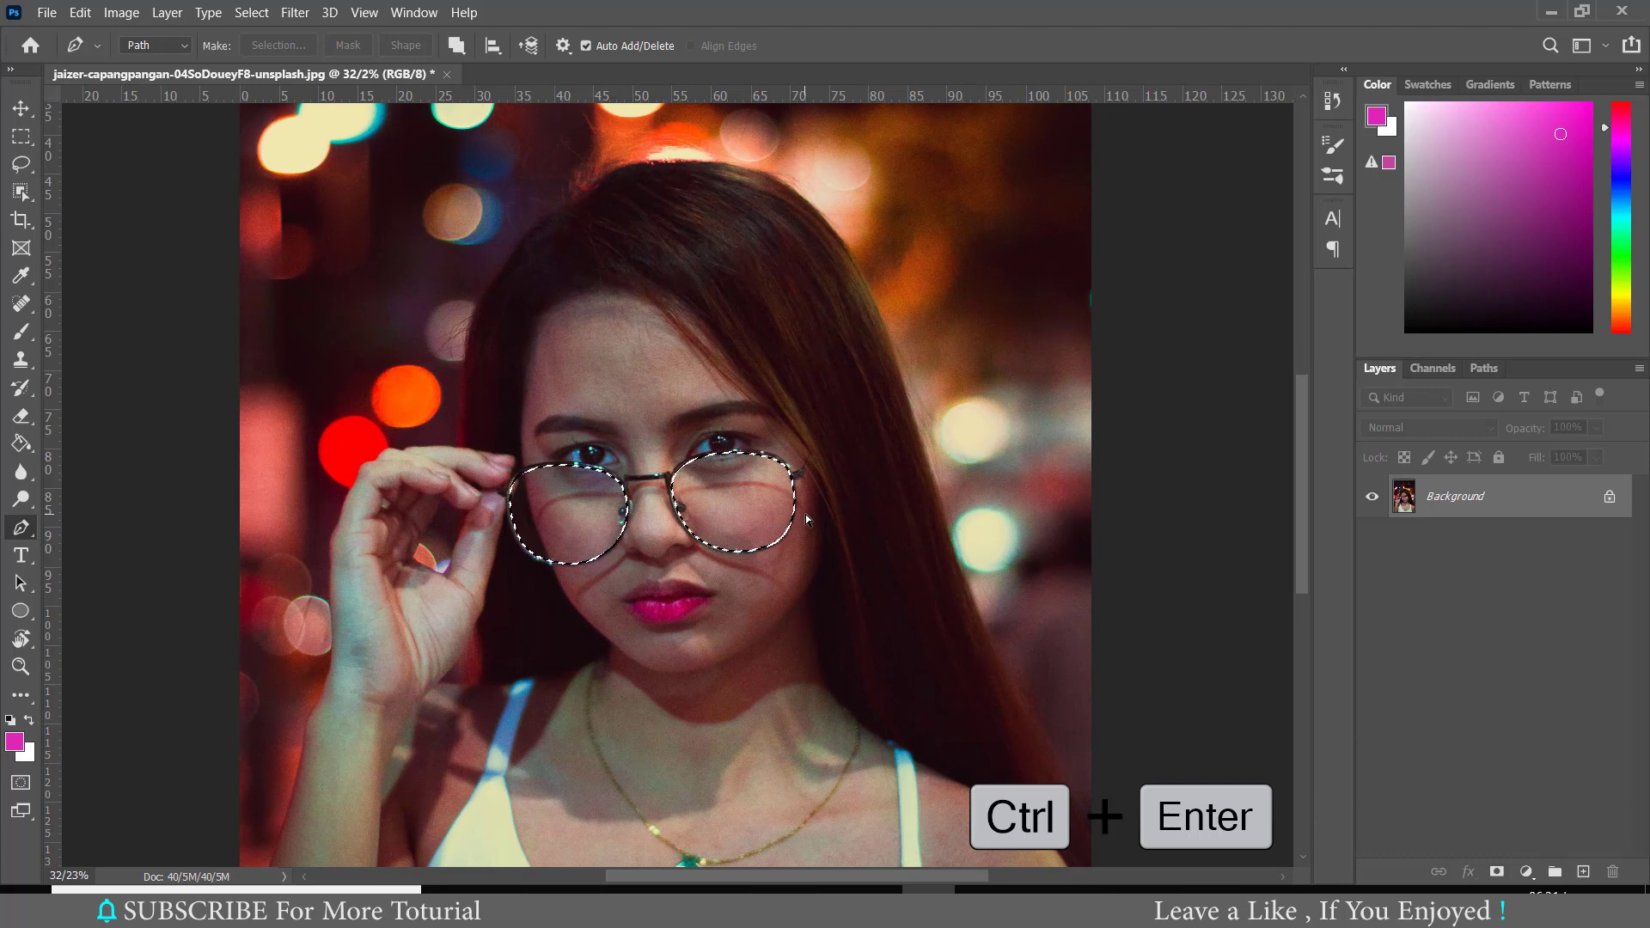
key(ctrl+j)
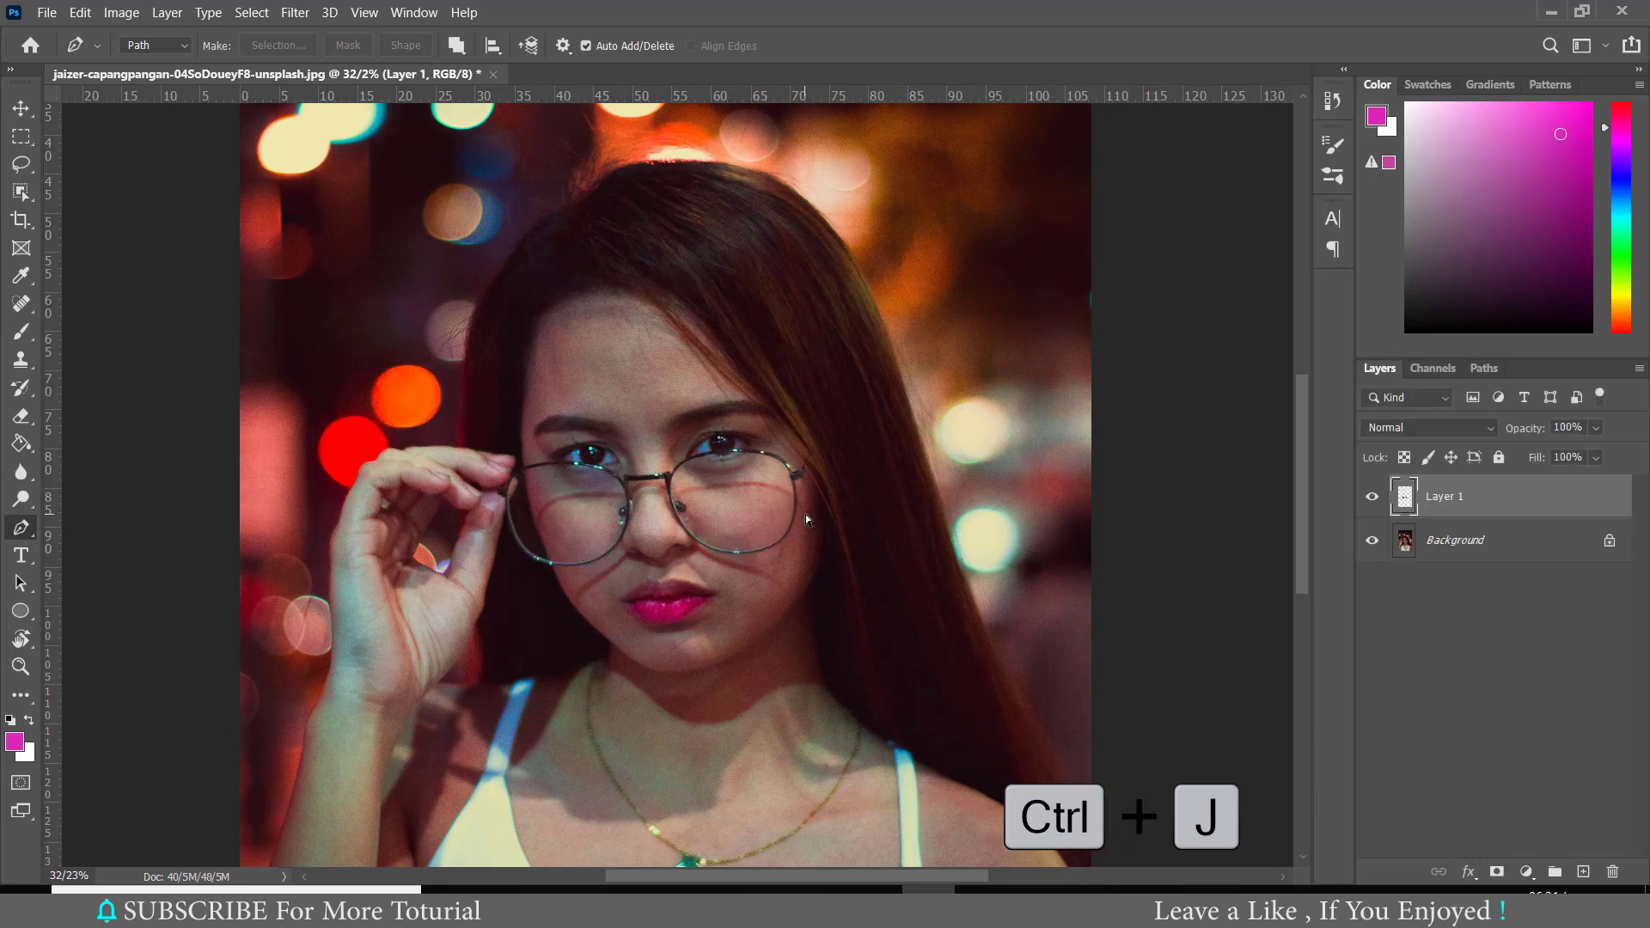
click(1371, 542)
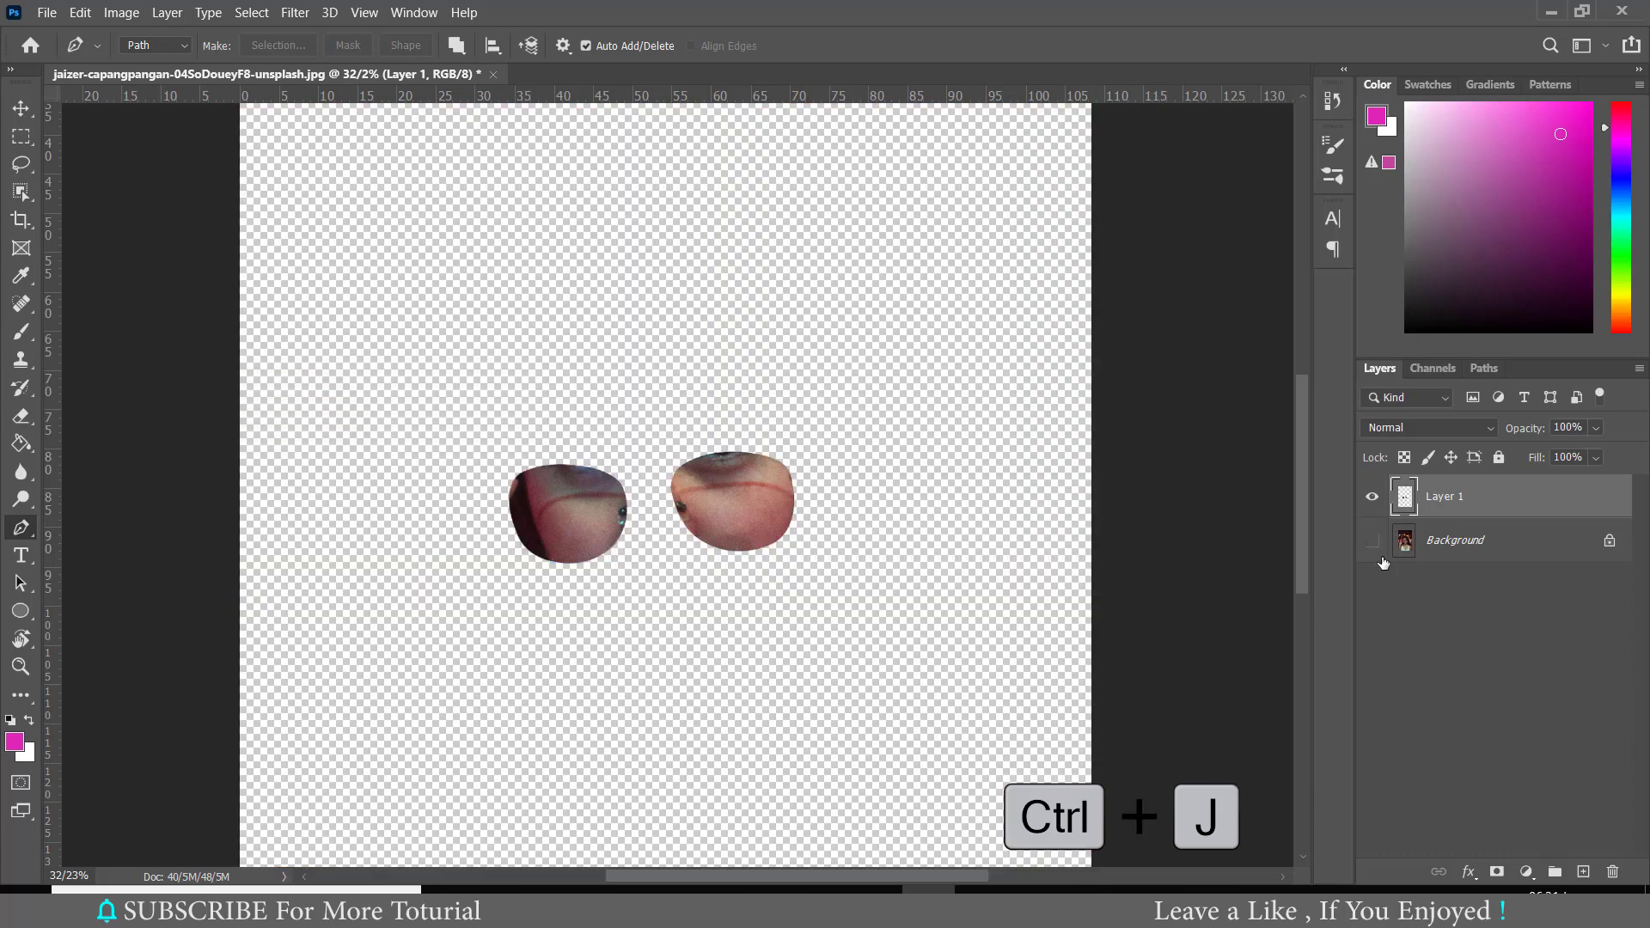
click(1372, 540)
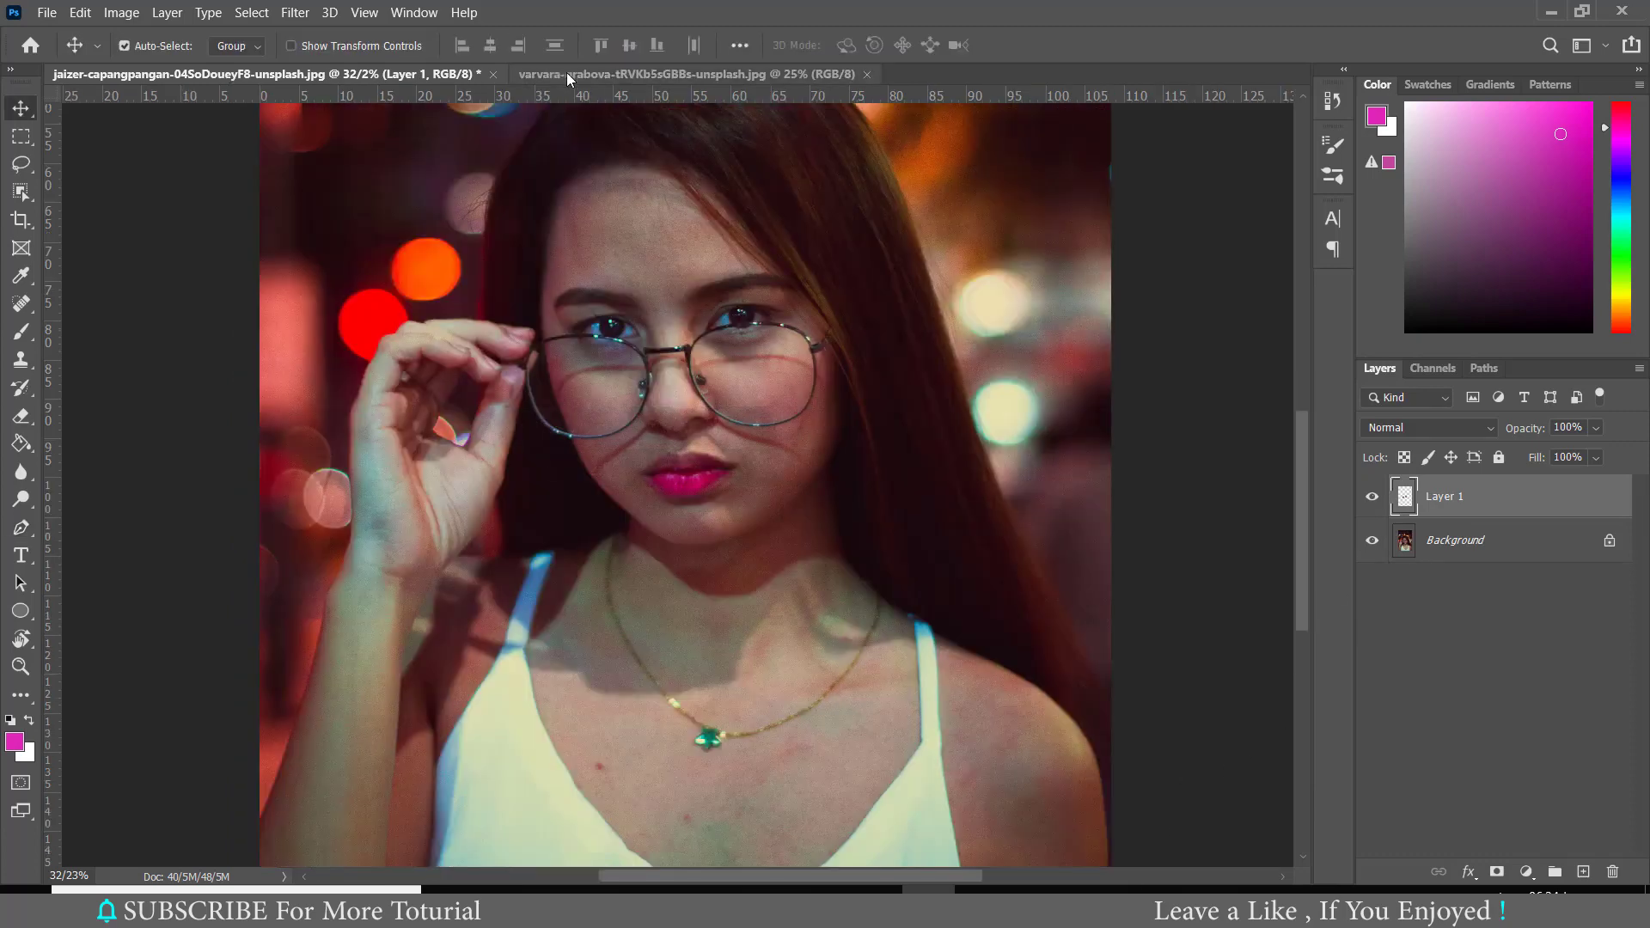
Step: Bring the neon text image into the portrait as Layer 2 and clip it to the lenses
click(567, 76)
mouse_move(676, 424)
mouse_down()
mouse_move(666, 288)
mouse_move(673, 348)
mouse_up()
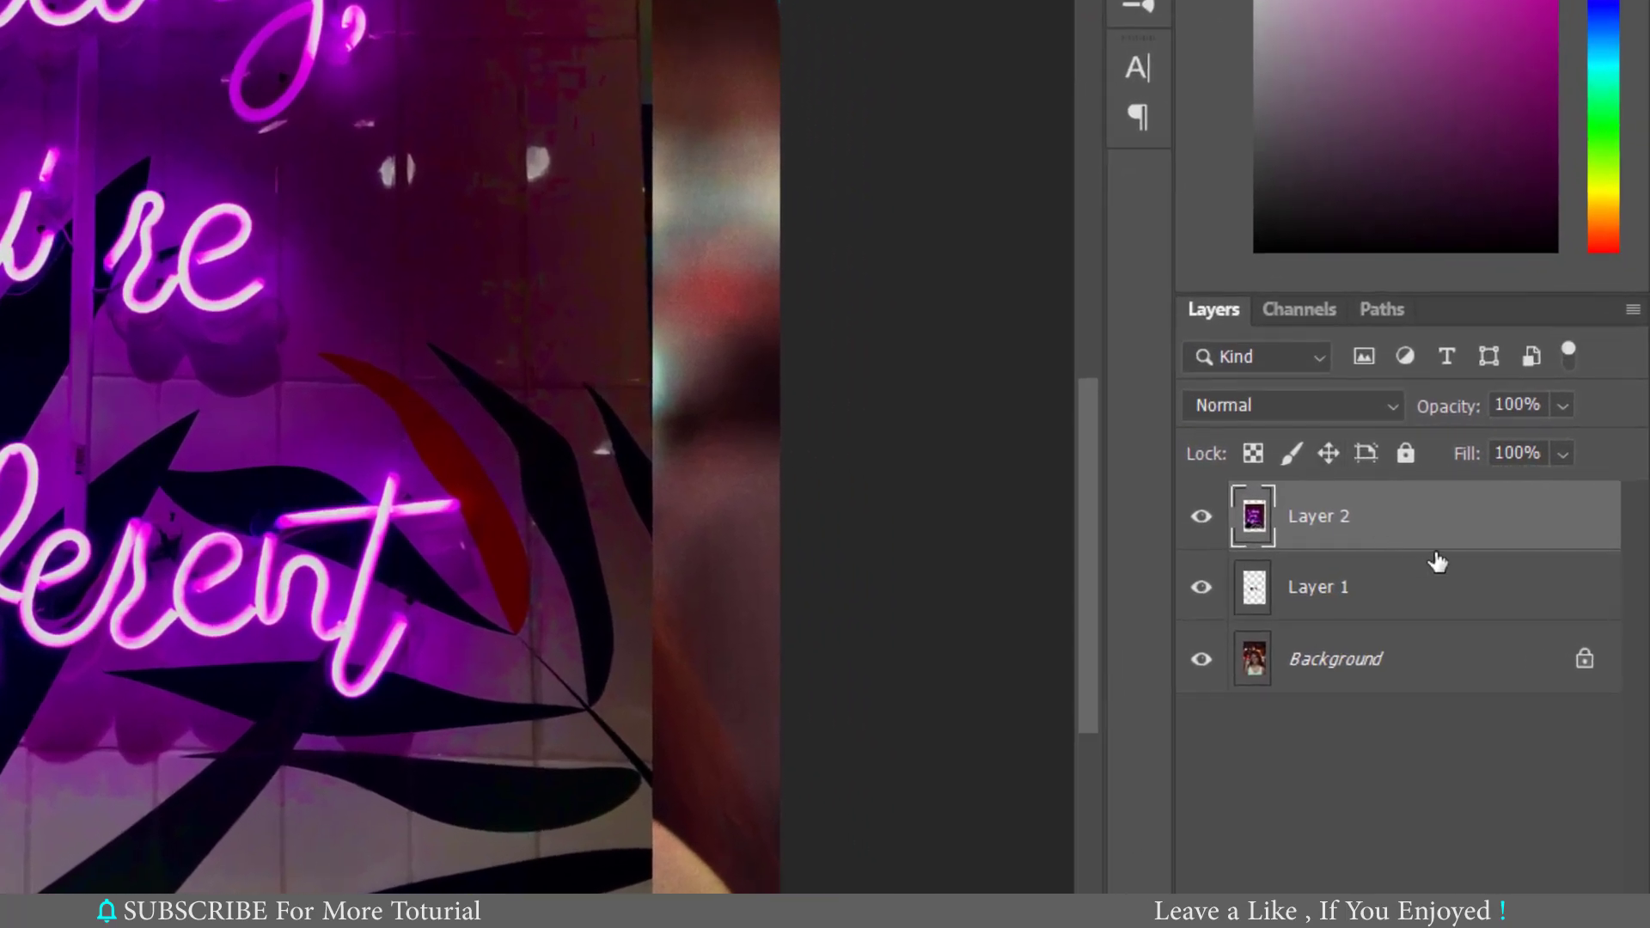
right_click(1446, 518)
click(1172, 361)
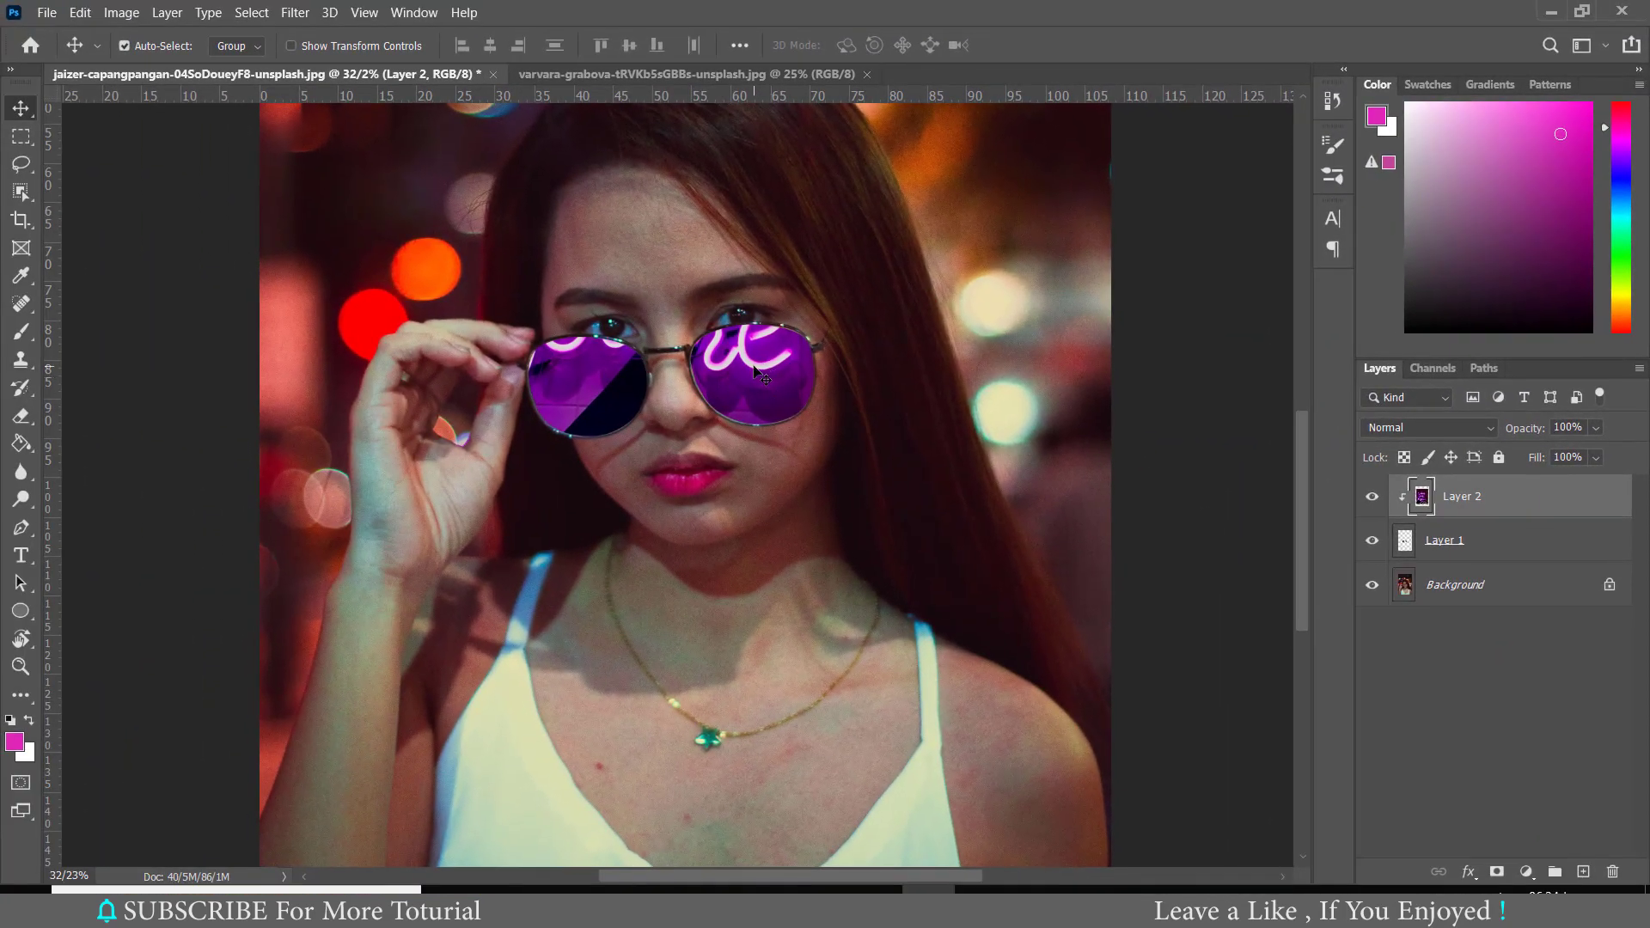
Step: Position the neon text within the lenses and set Layer 2's blend mode to Lighten
drag(753, 369, 784, 442)
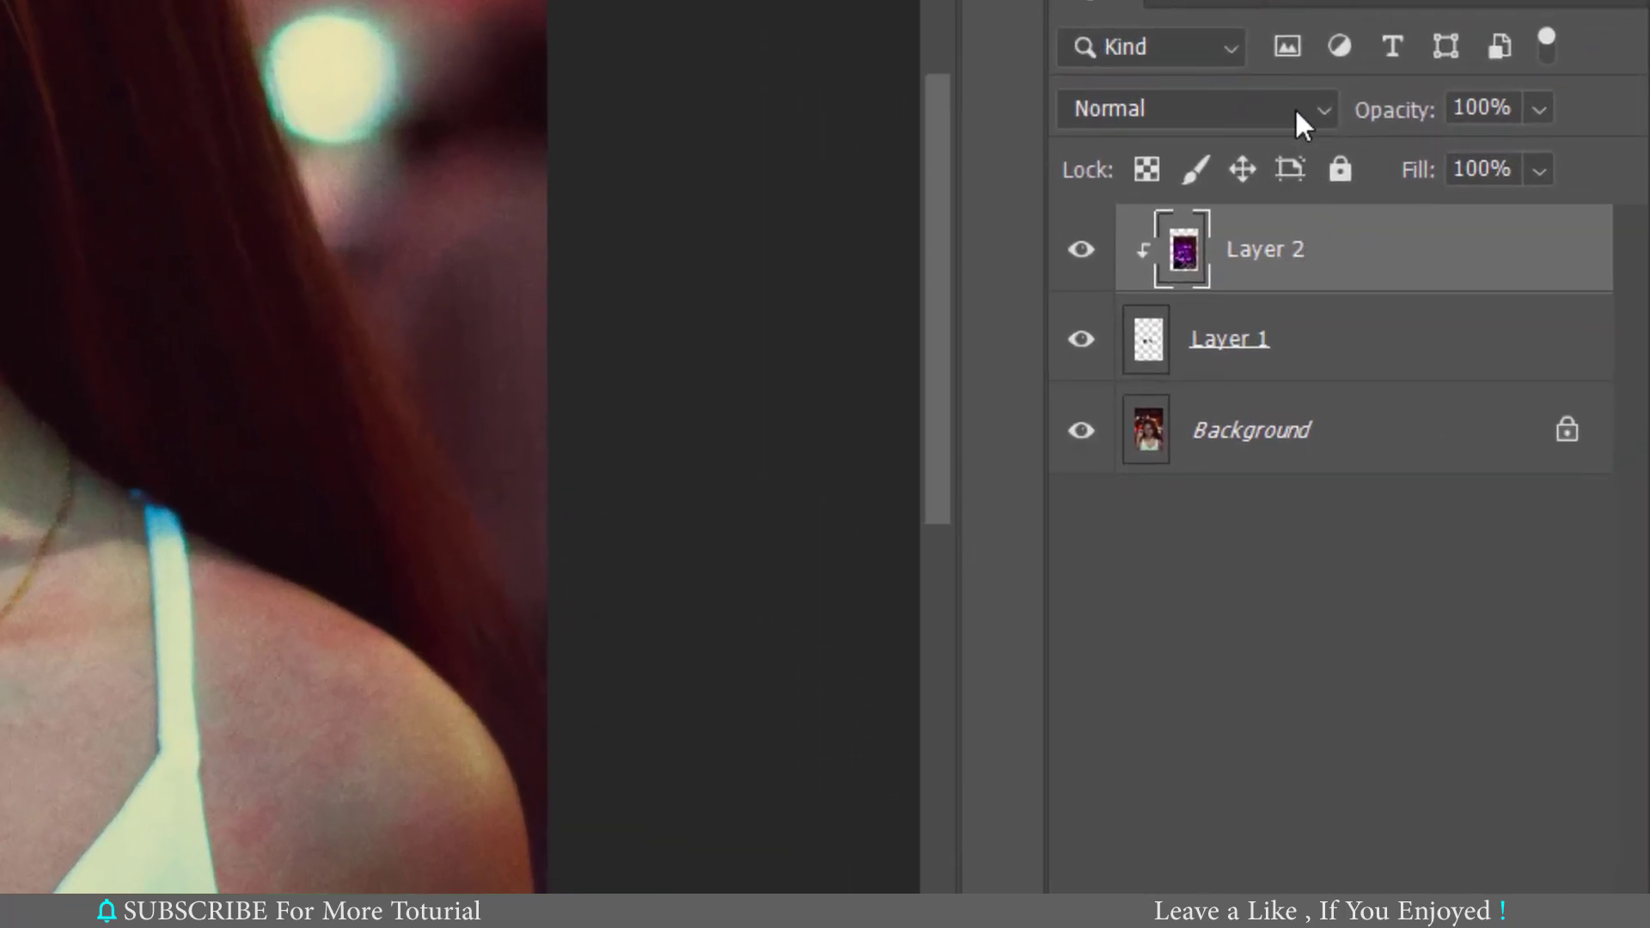
click(1296, 110)
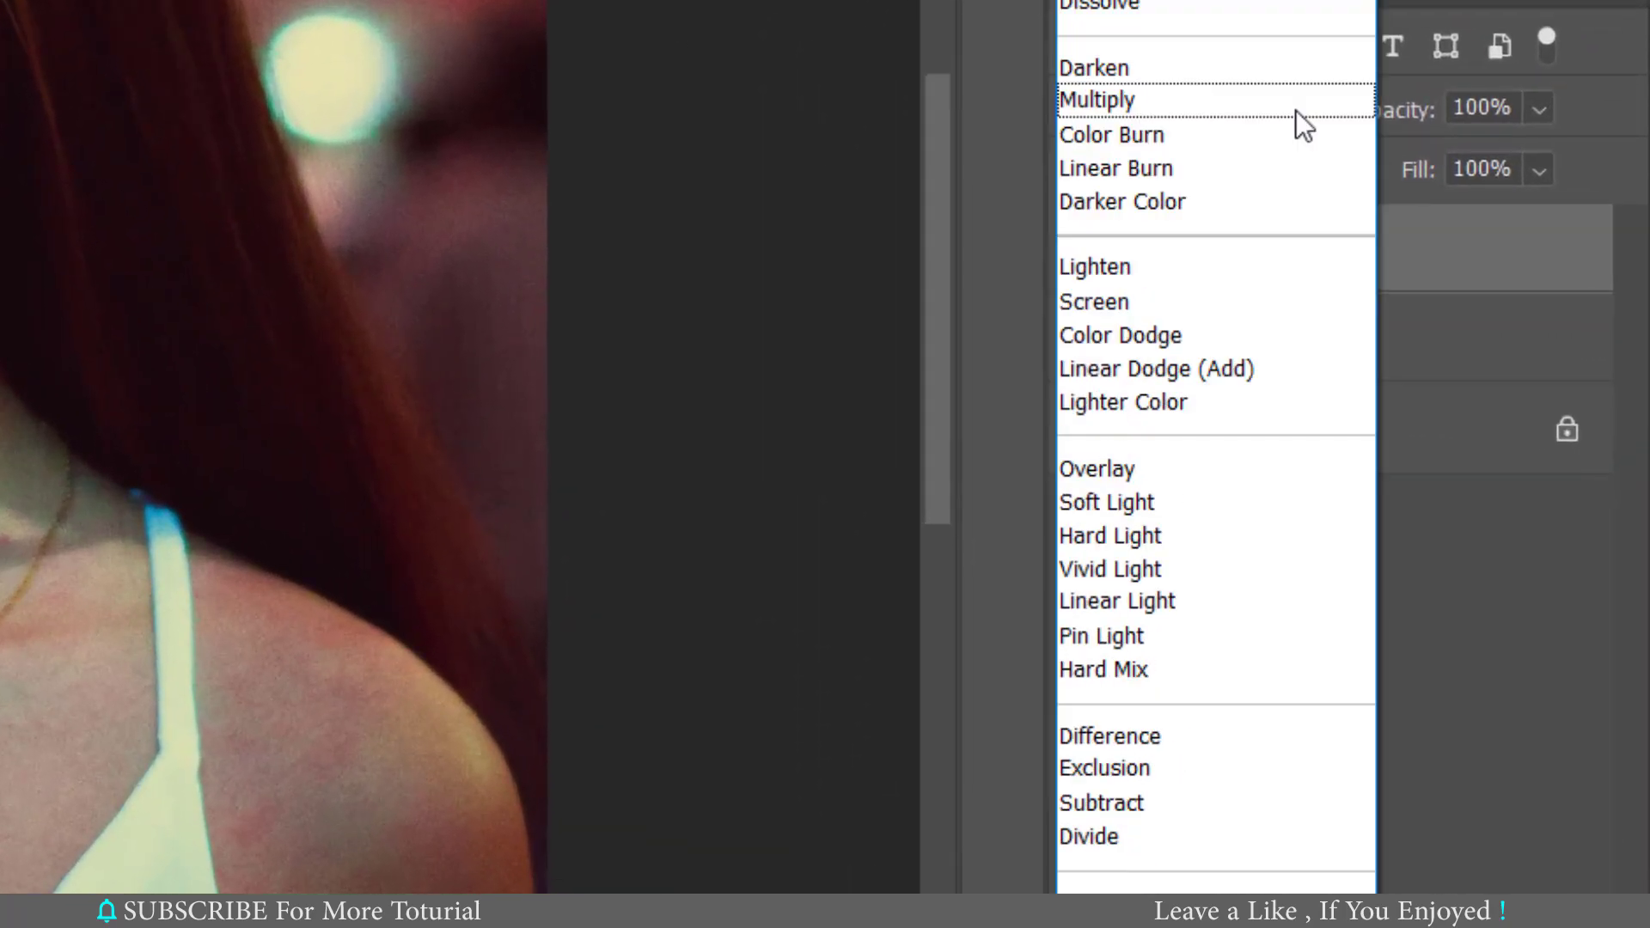
click(1117, 267)
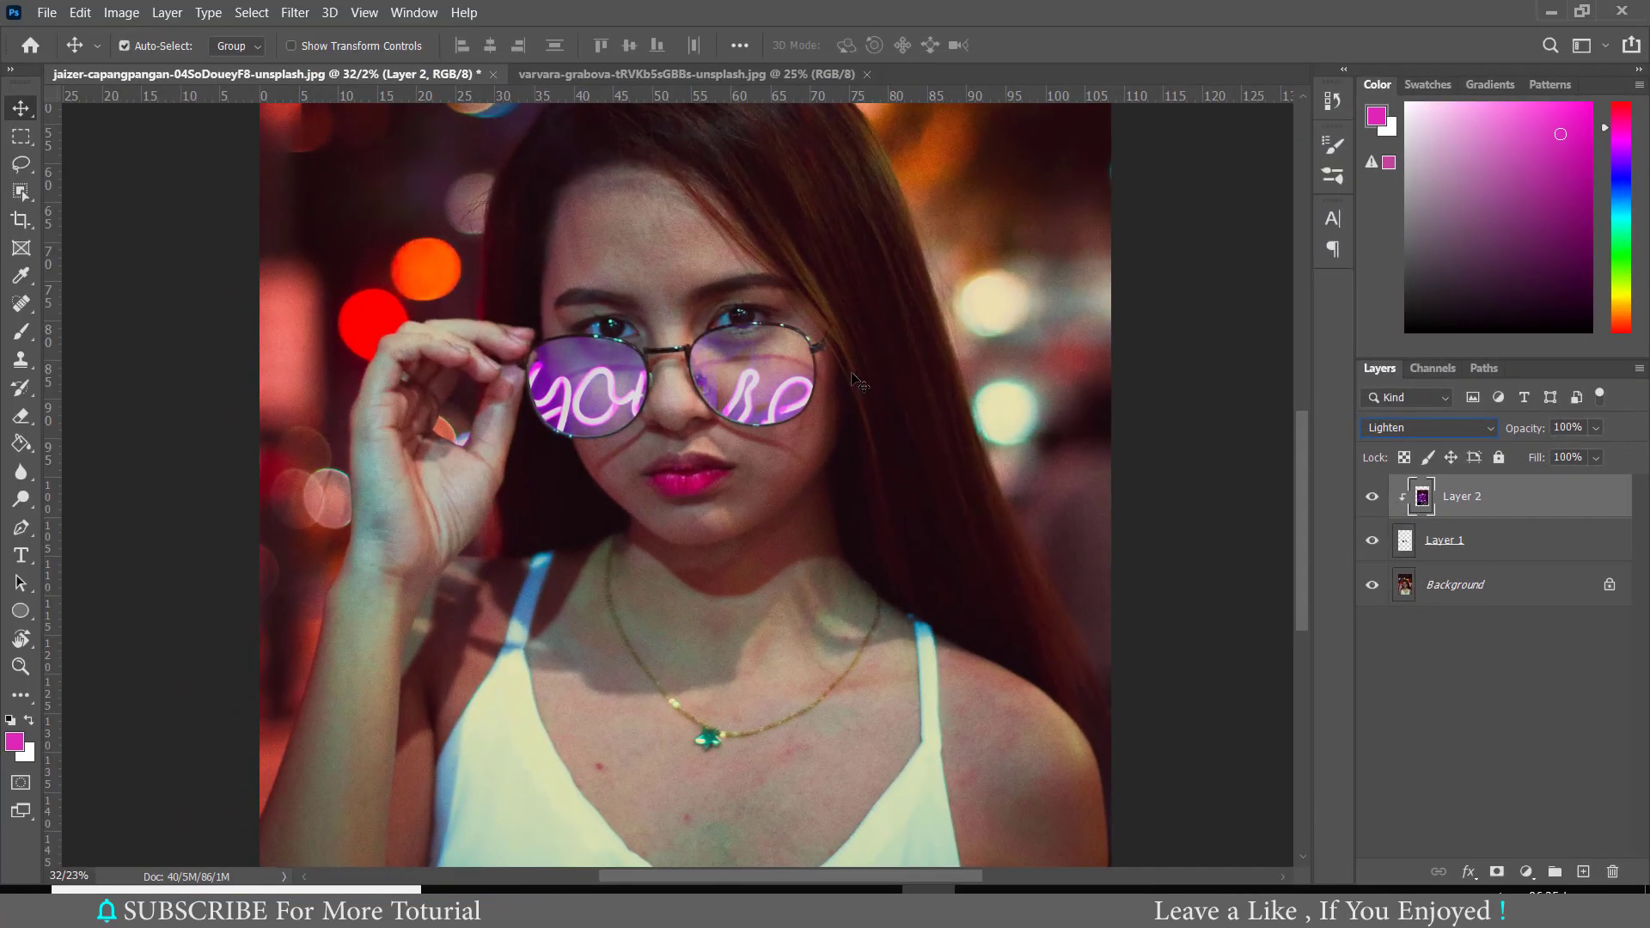
Step: Free-transform the neon layer to about 60%, place the word across both lenses, and commit
key(ctrl+t)
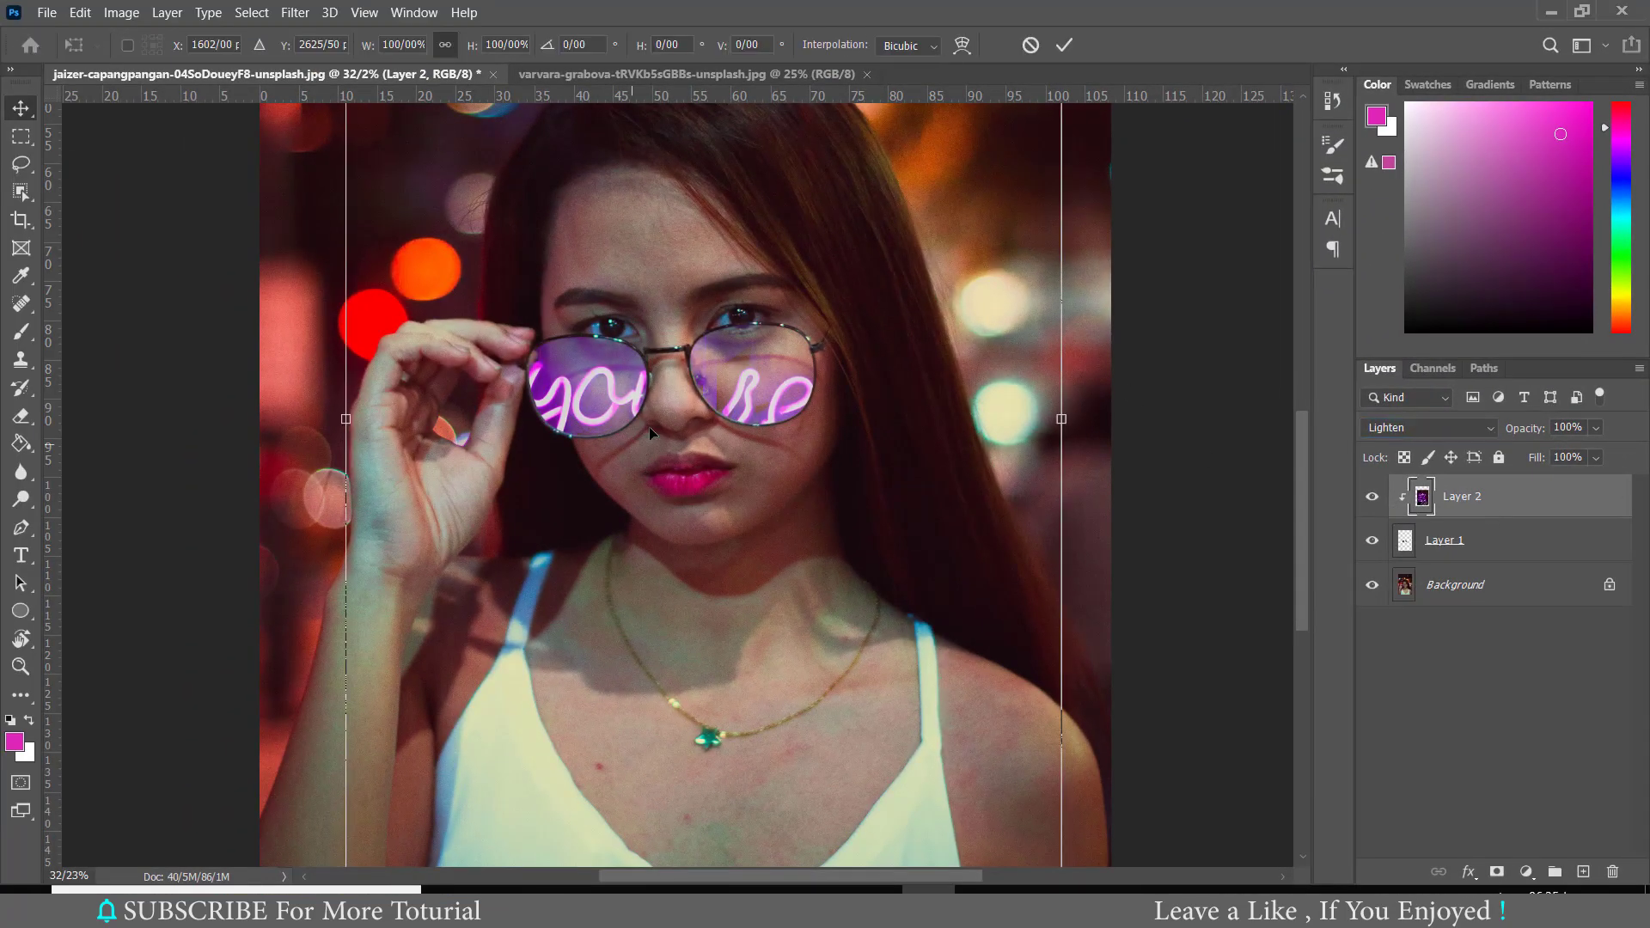
scroll(1083, 455, up, 2)
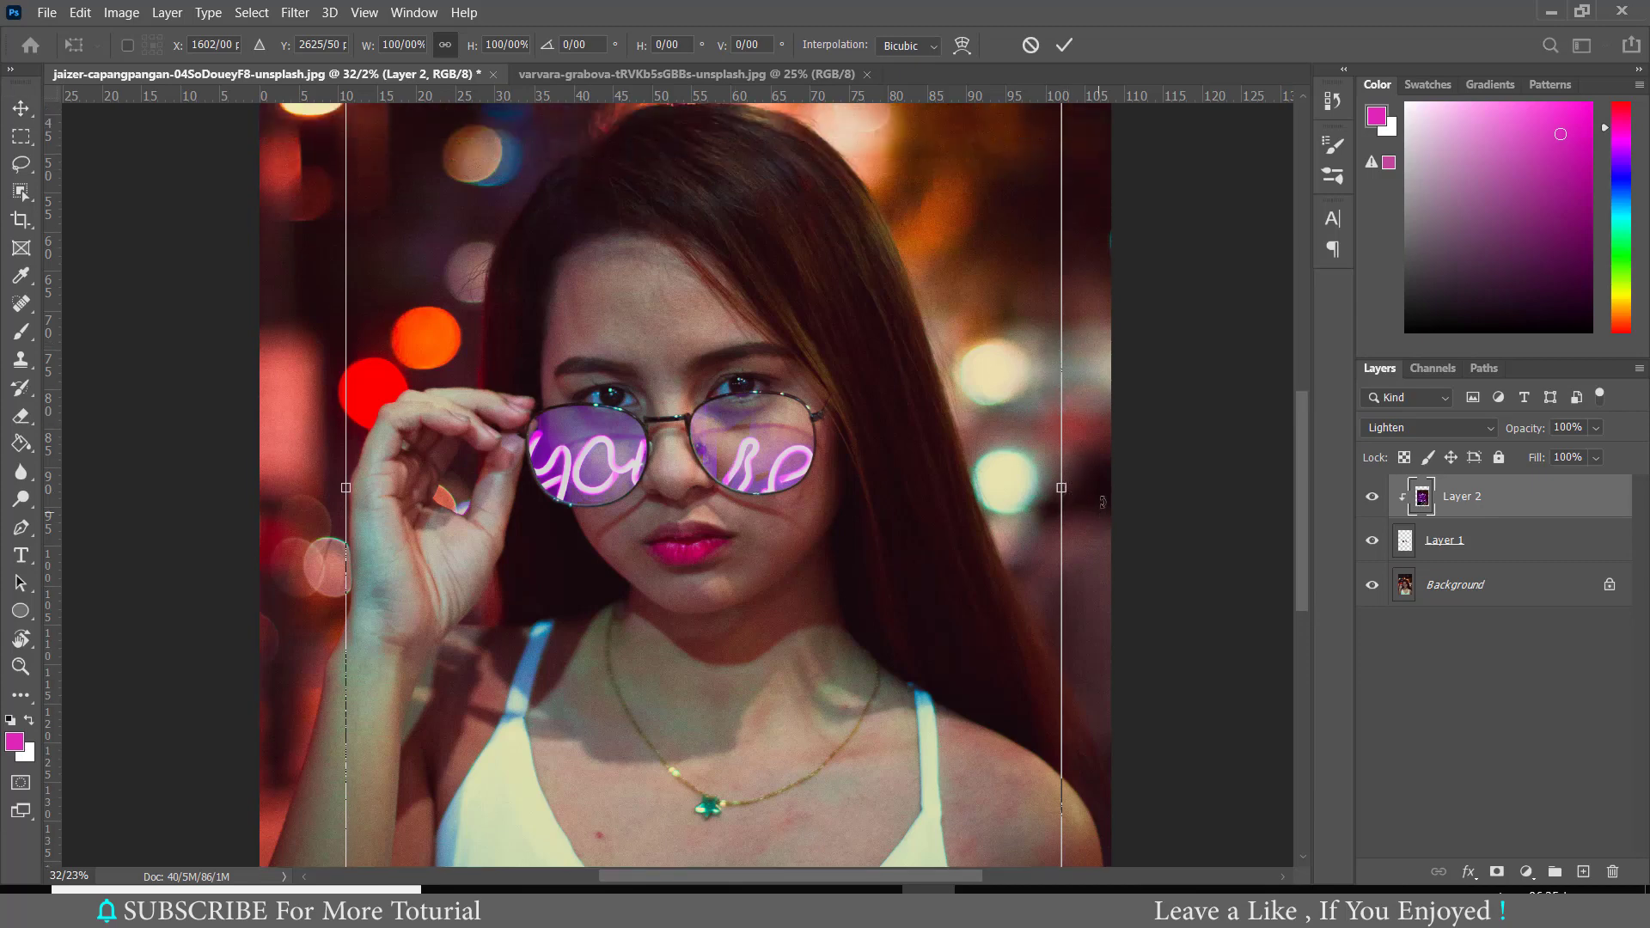
drag(1060, 488, 903, 515)
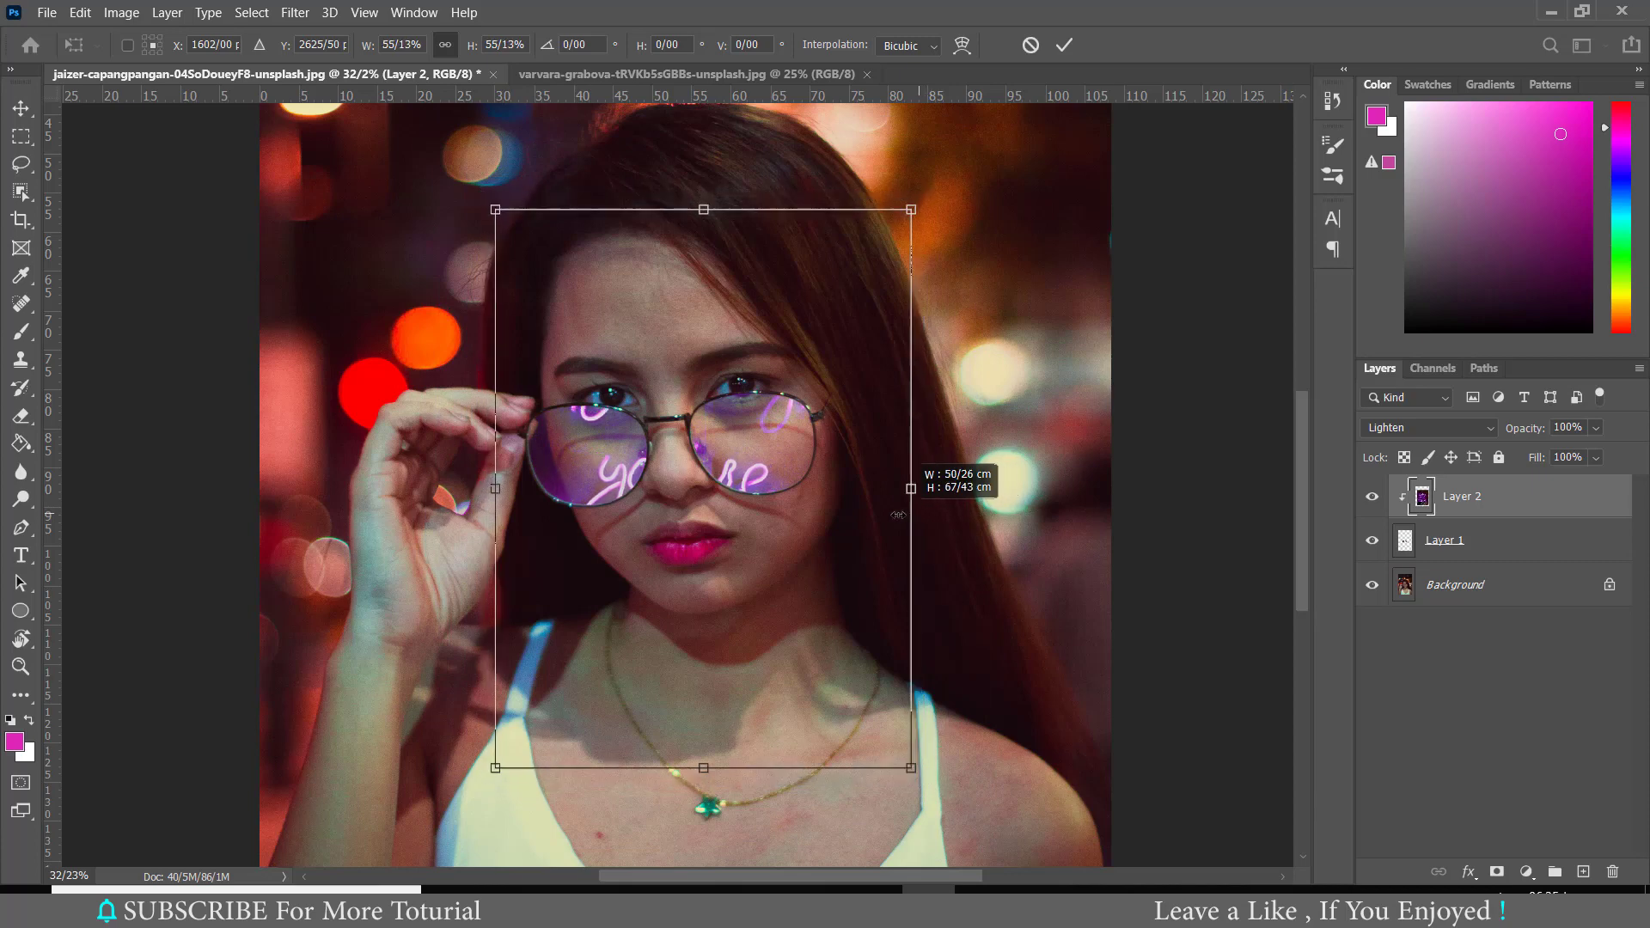
drag(772, 452, 759, 515)
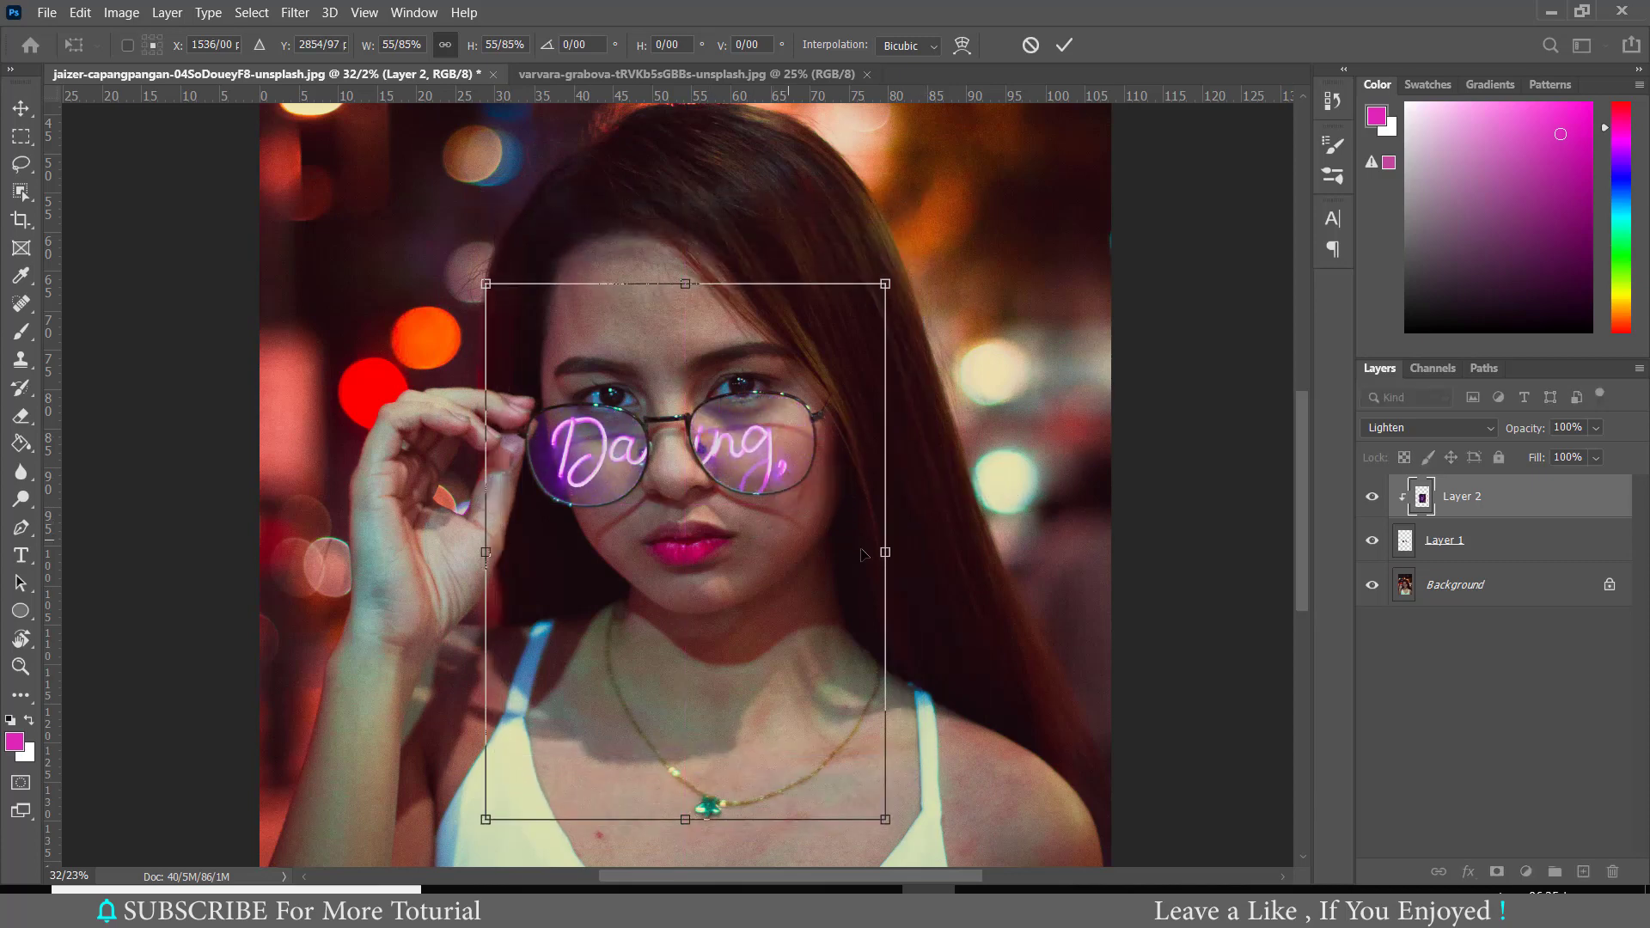
drag(886, 554, 918, 562)
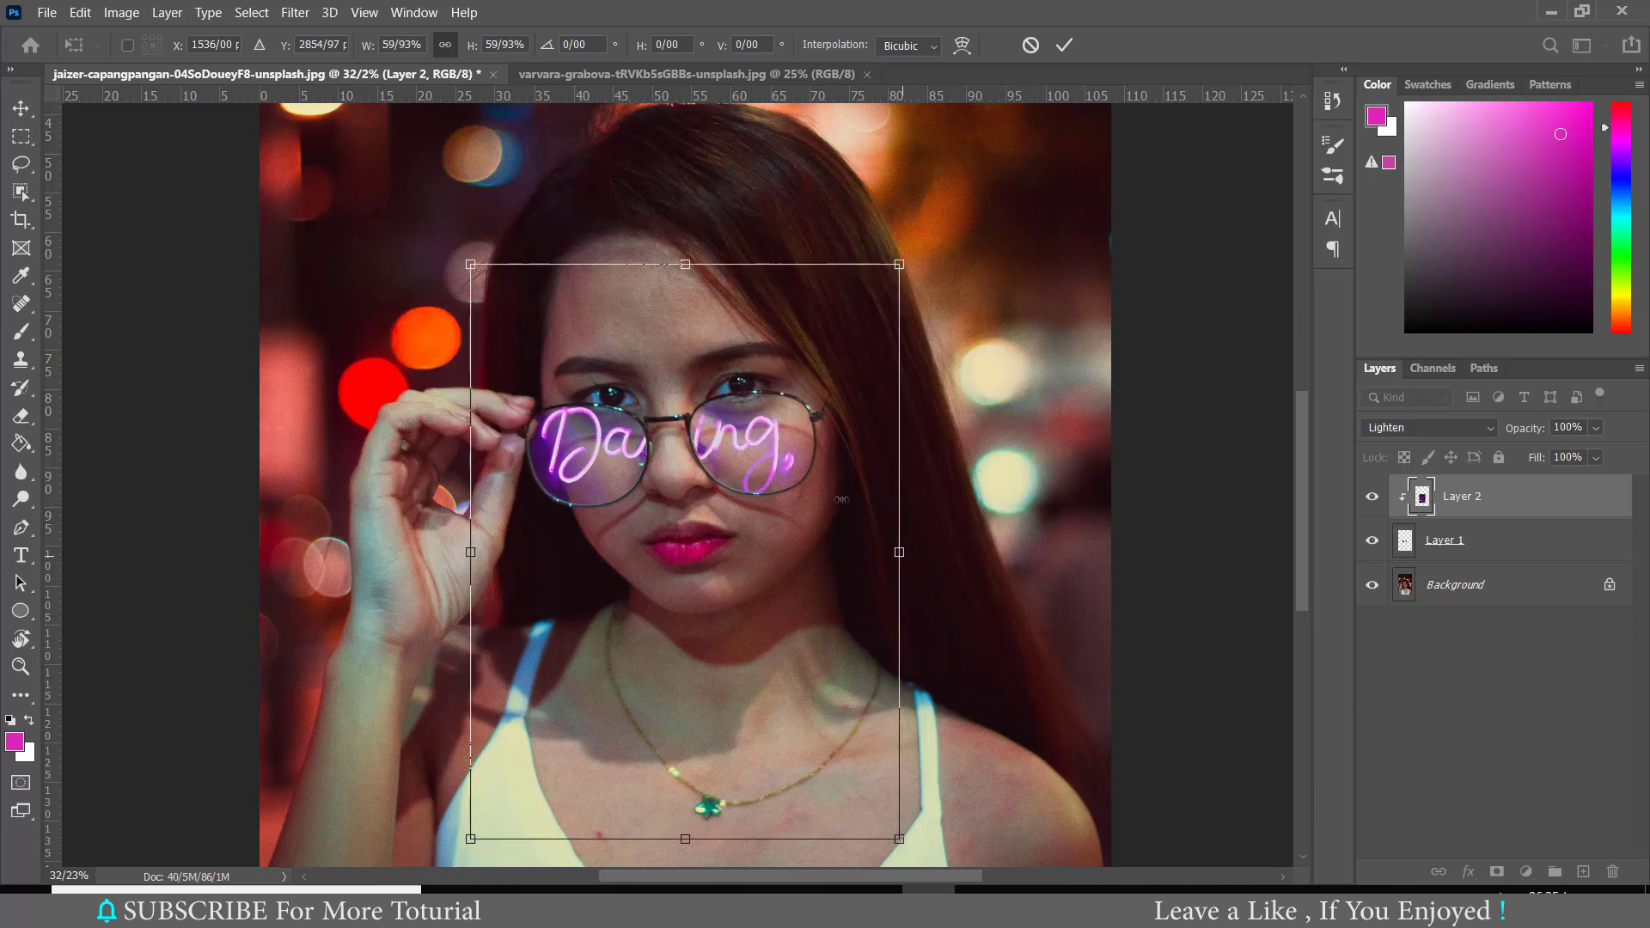
mouse_move(763, 440)
mouse_down()
mouse_move(776, 471)
mouse_move(760, 451)
mouse_up()
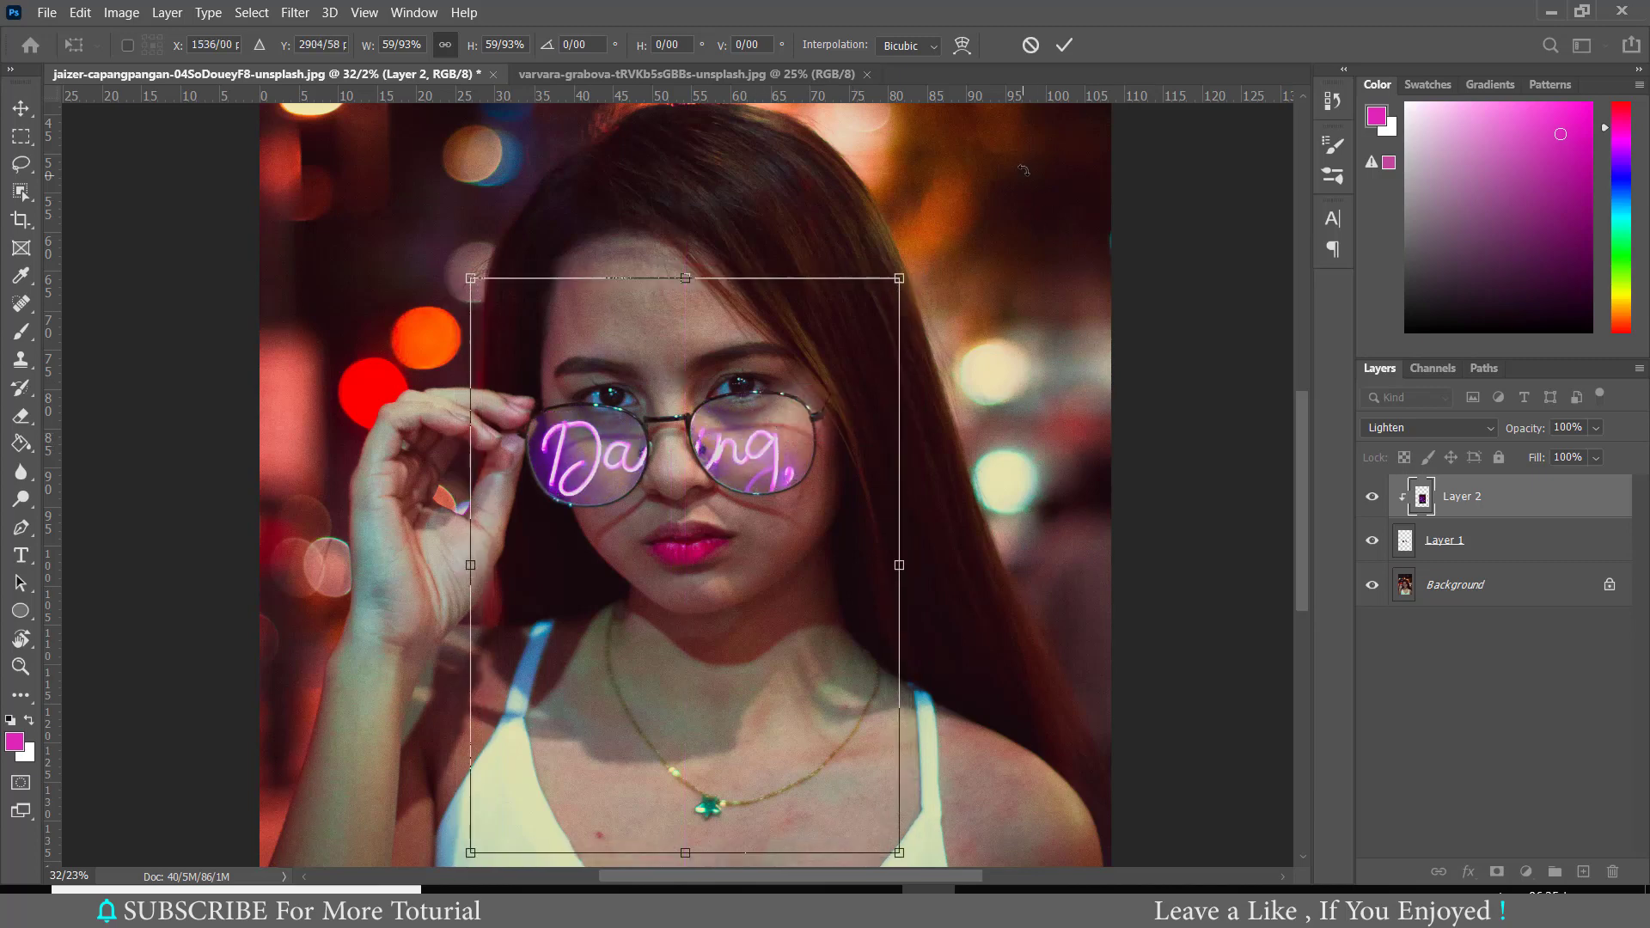
click(1065, 45)
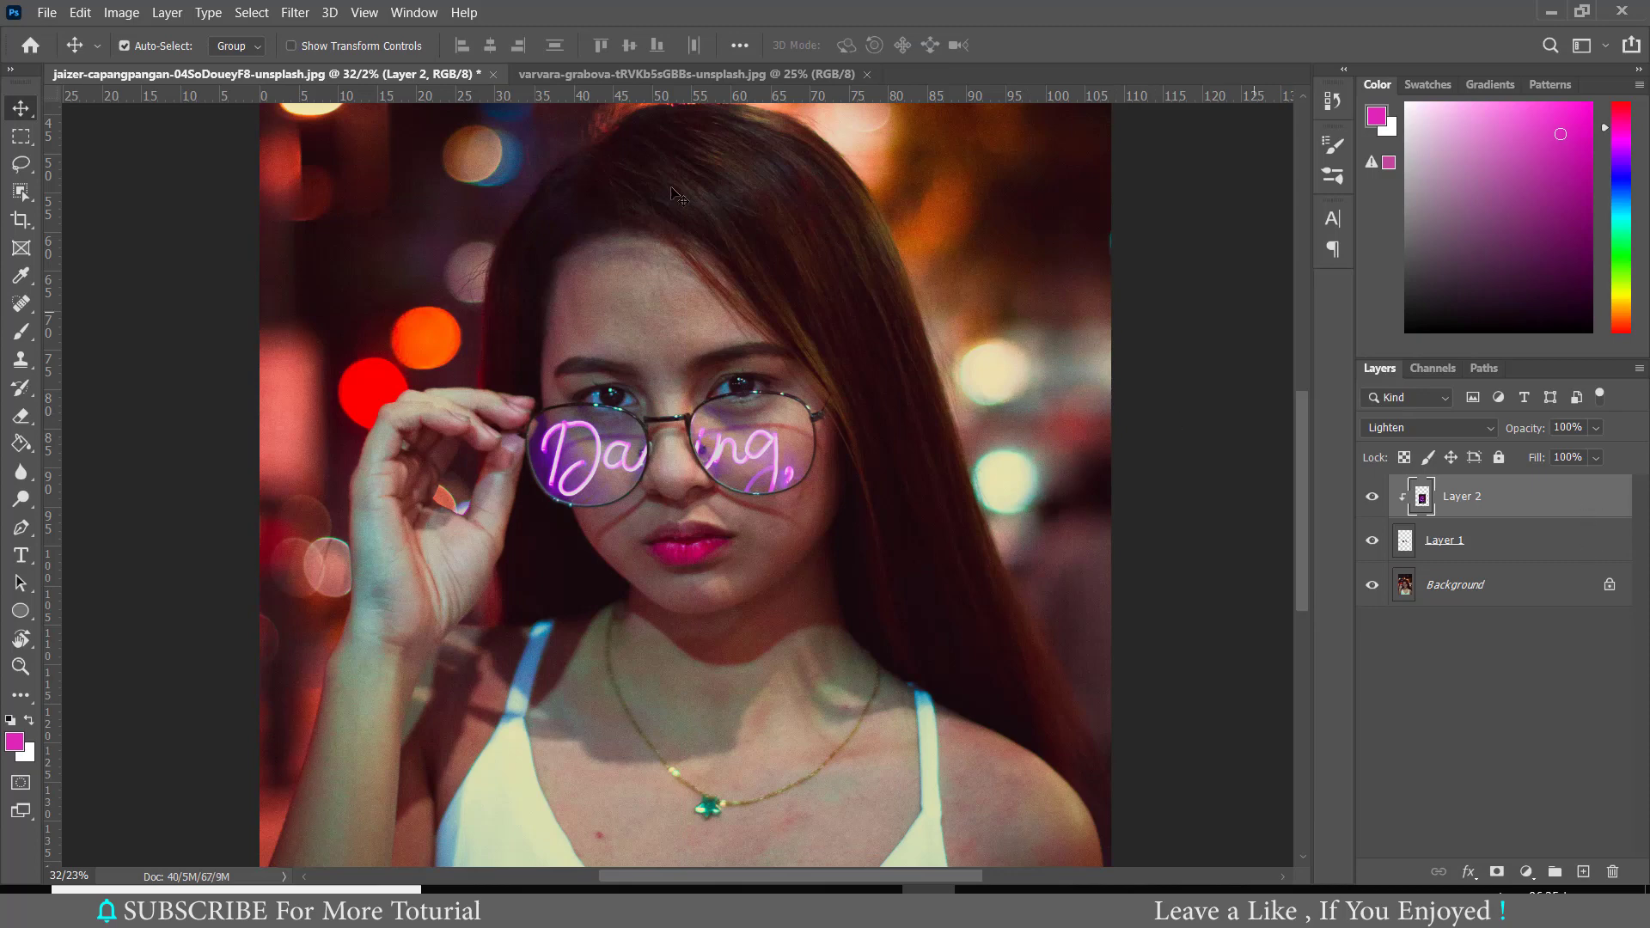
Step: Soften the Layer 2 neon reflection with a roughly 5-pixel Gaussian Blur, then select Layer 1
click(294, 12)
mouse_move(307, 240)
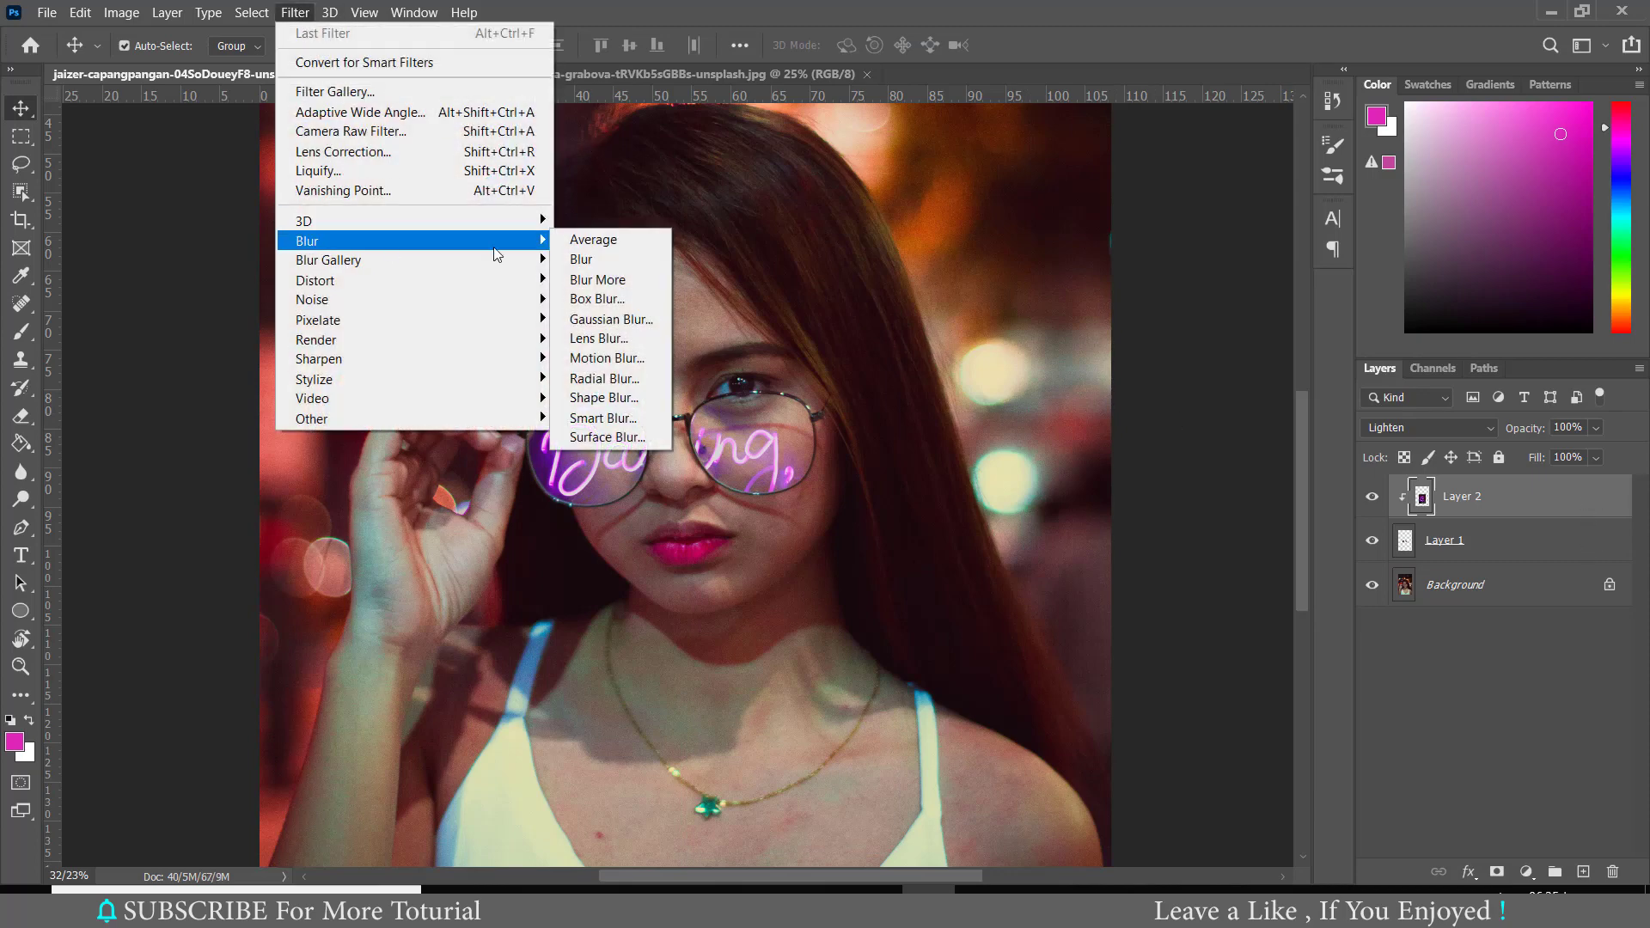
click(602, 318)
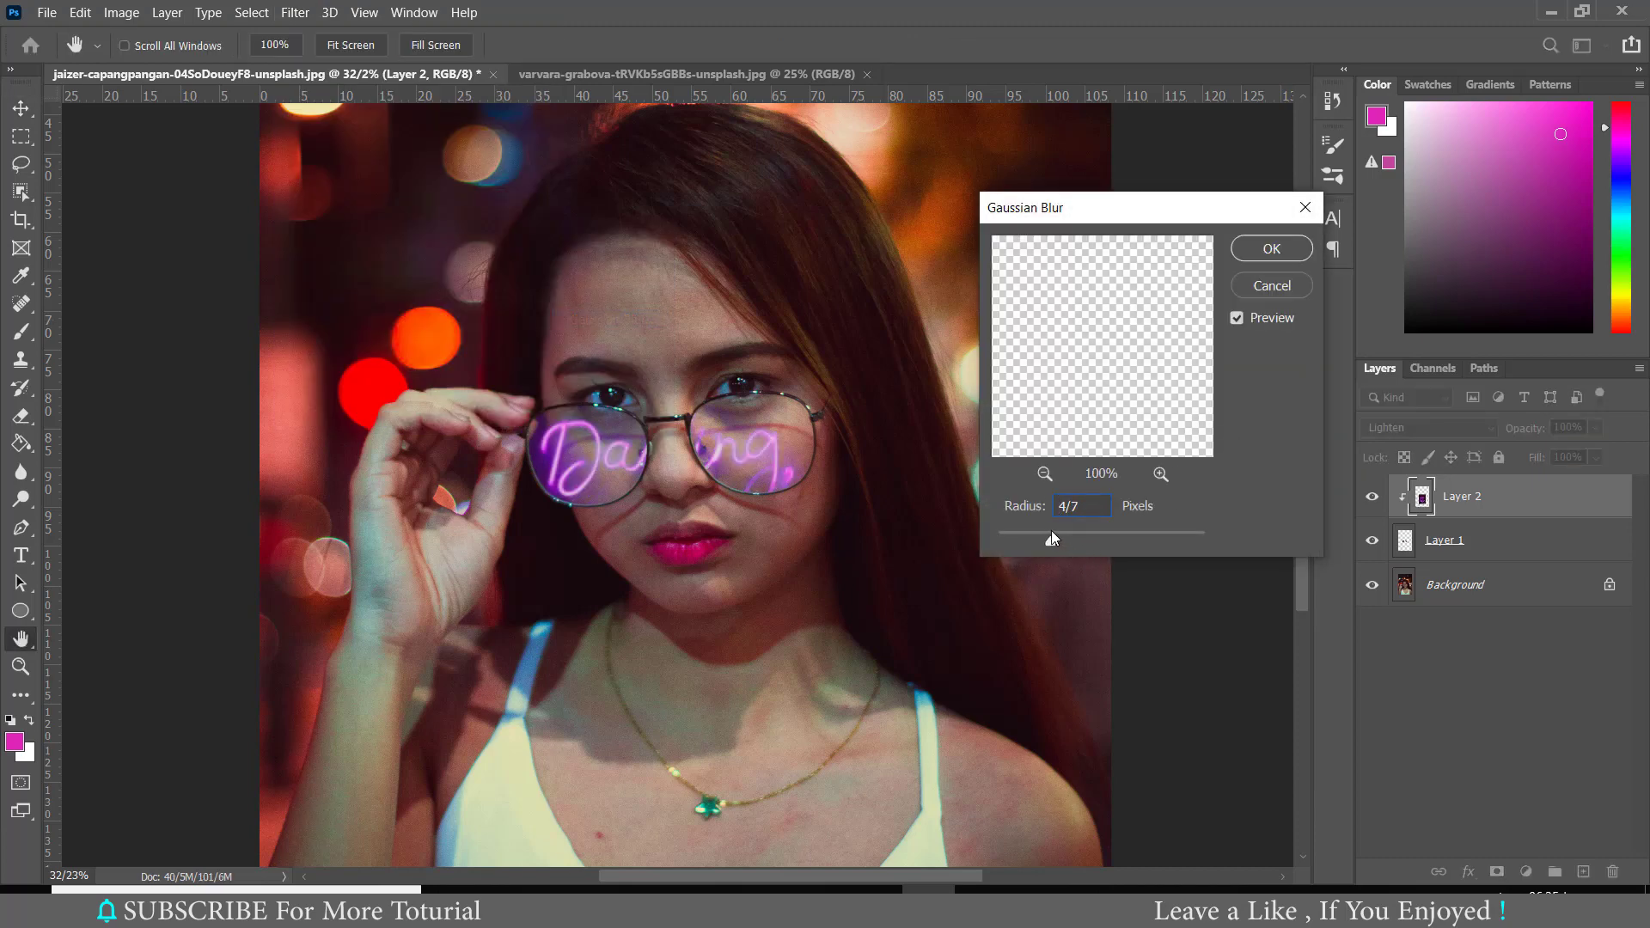
click(1050, 538)
click(1270, 250)
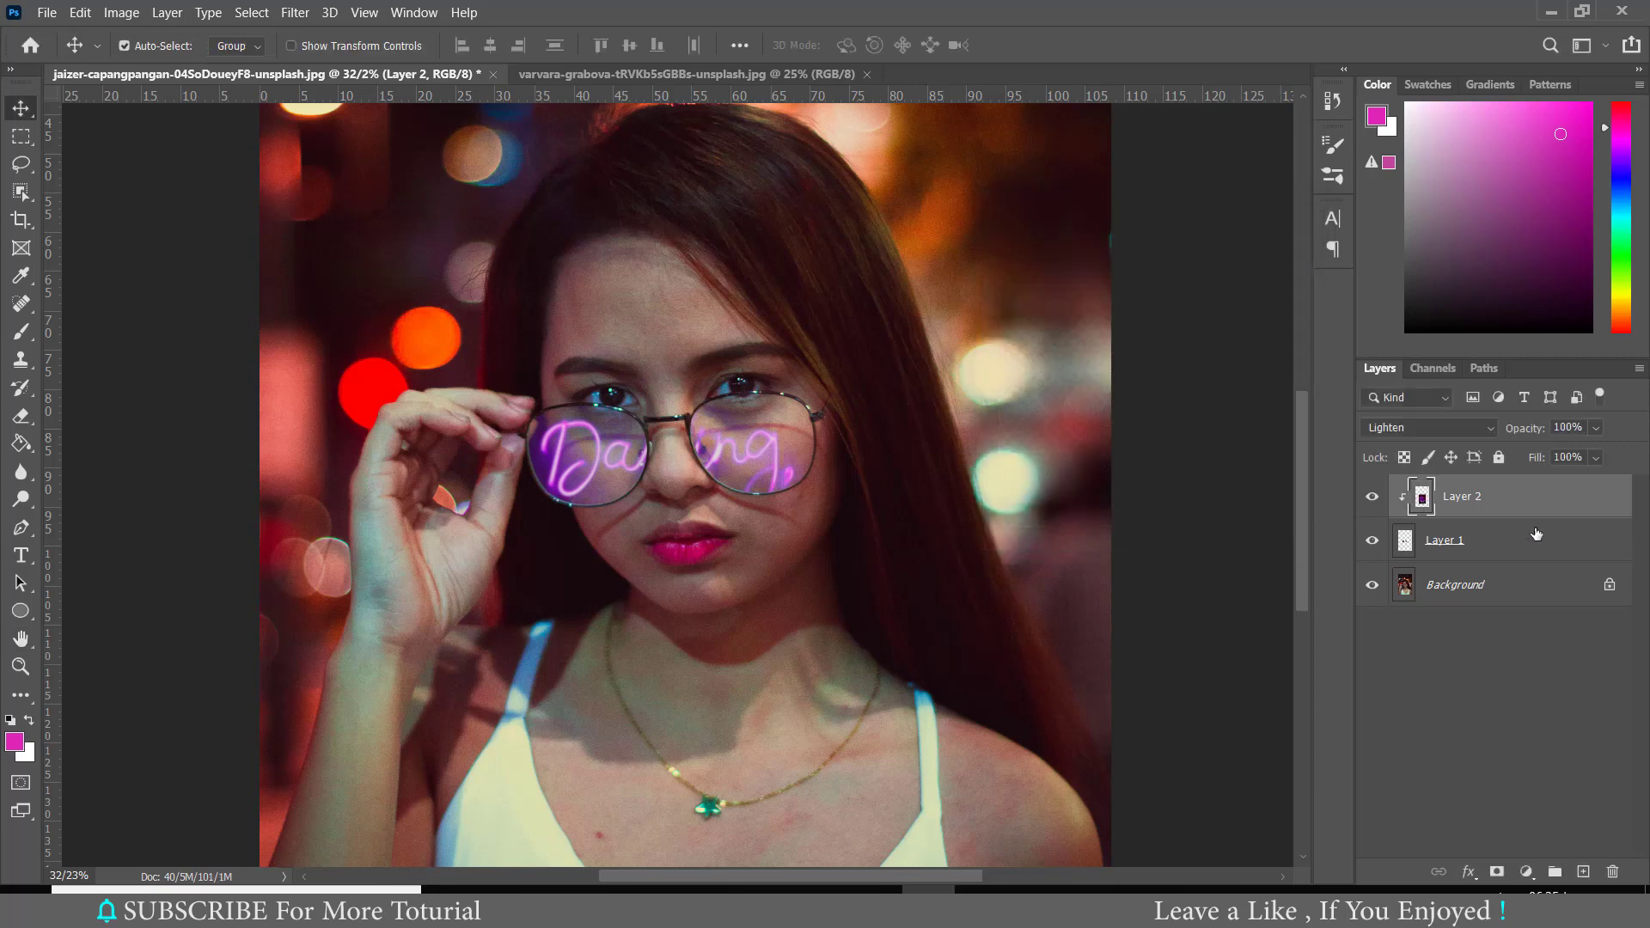
click(1487, 550)
click(292, 12)
mouse_move(413, 241)
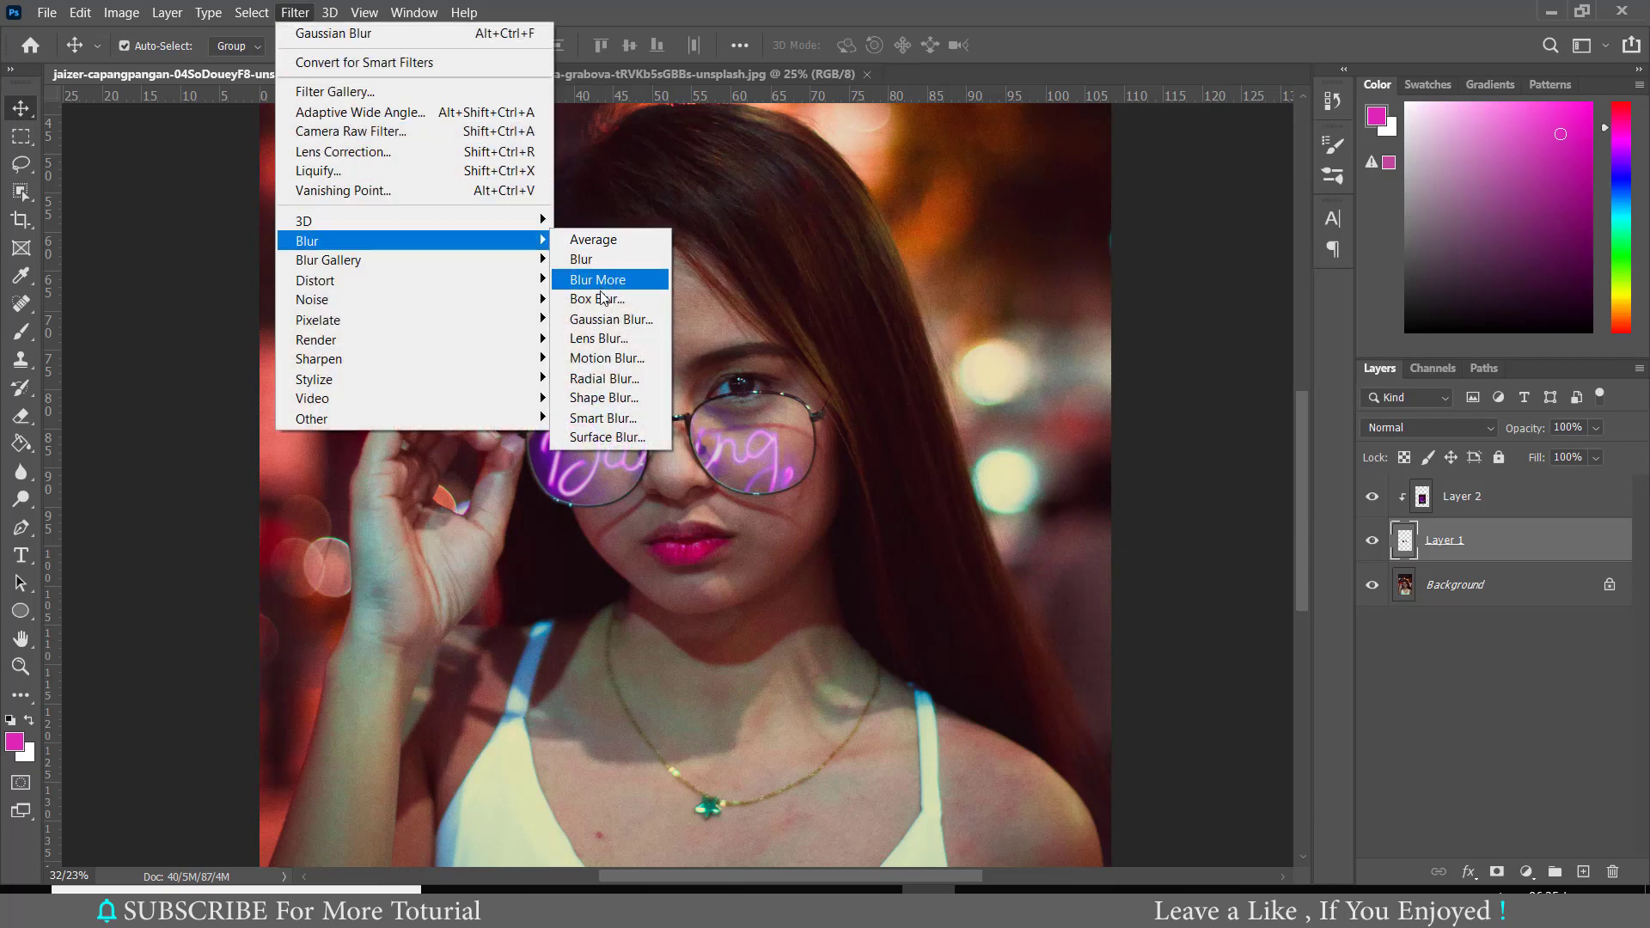
Step: Apply a Gaussian Blur with Radius 1 to Layer 1
click(606, 319)
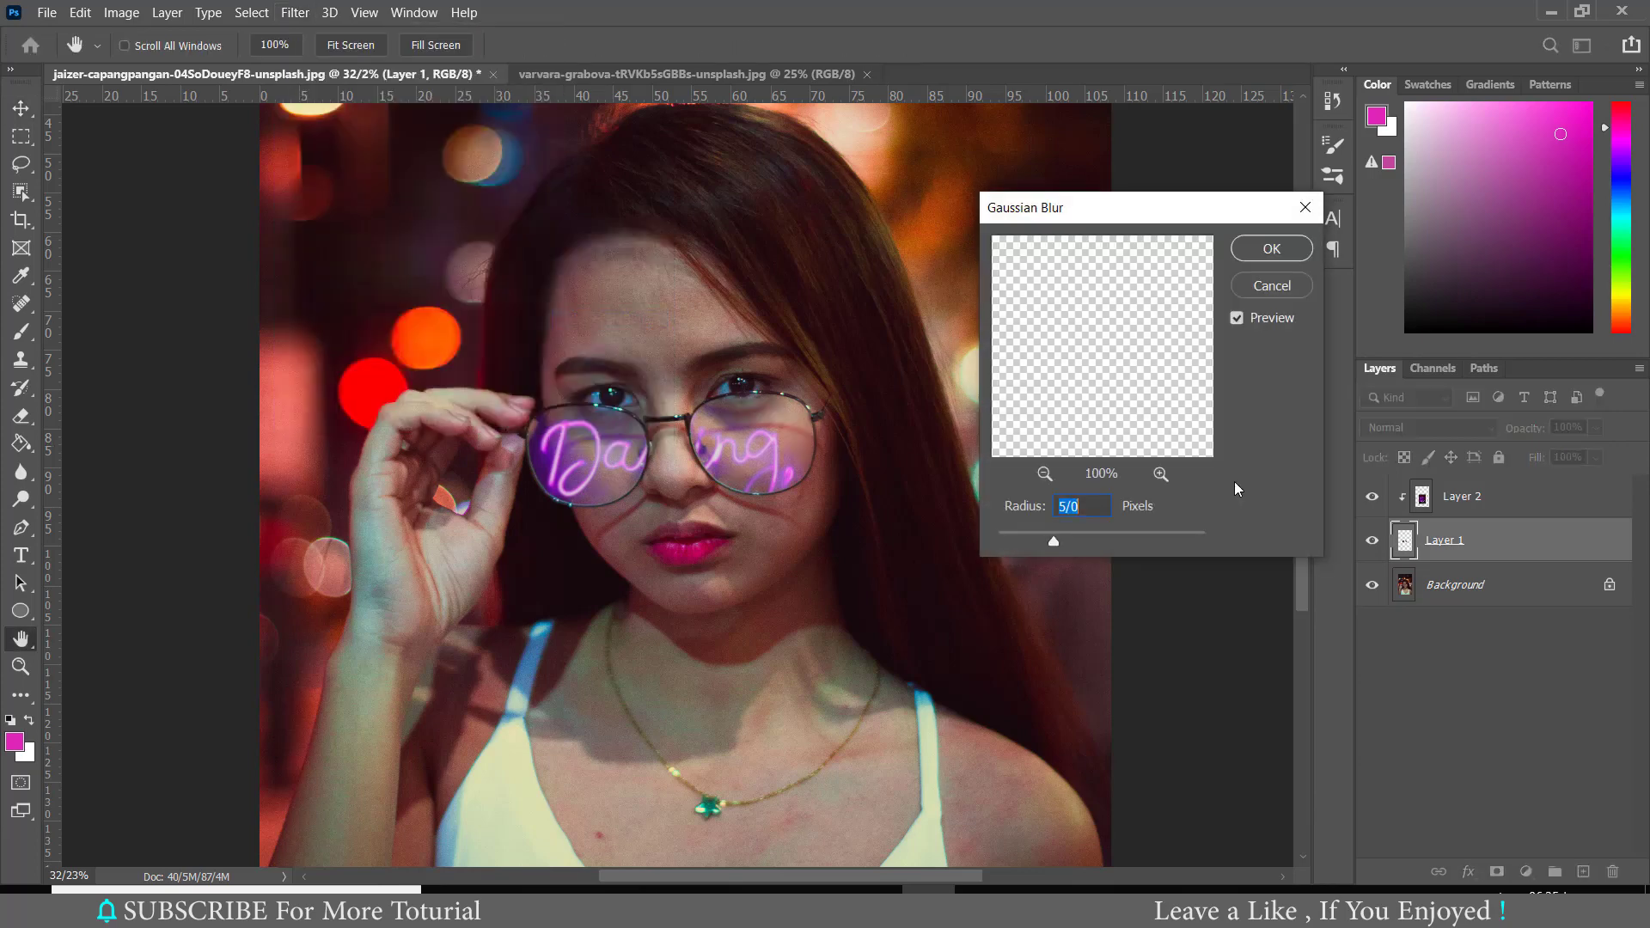
text(1)
click(1263, 248)
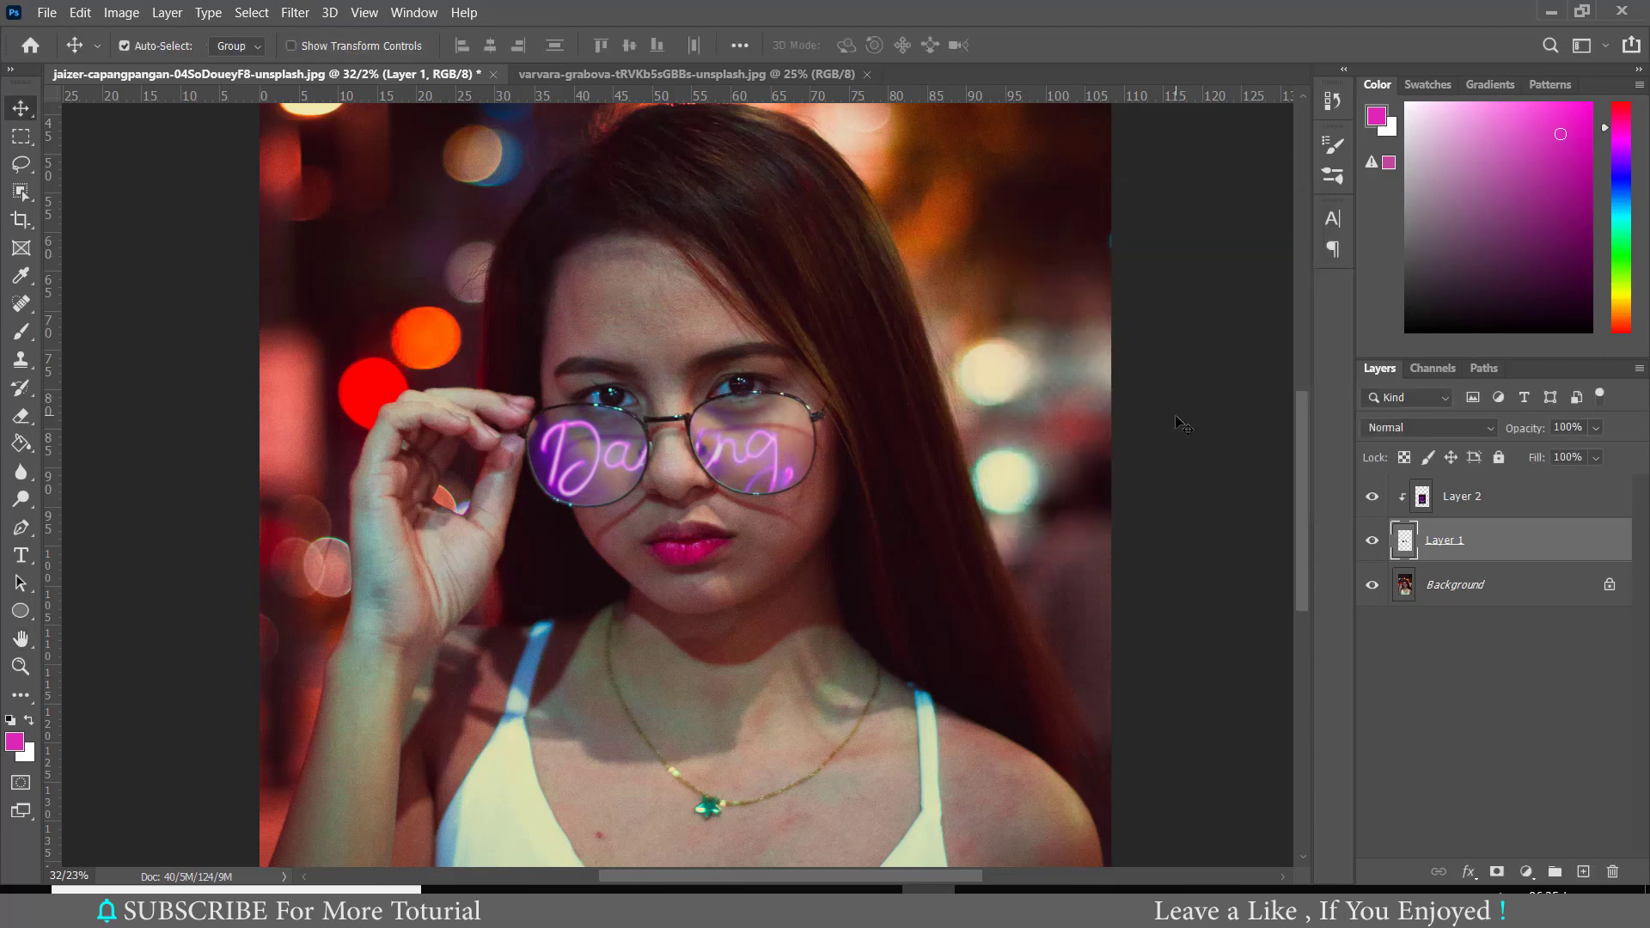
Step: Unlock the Background into Layer 0 and convert it to a smart object
click(1475, 593)
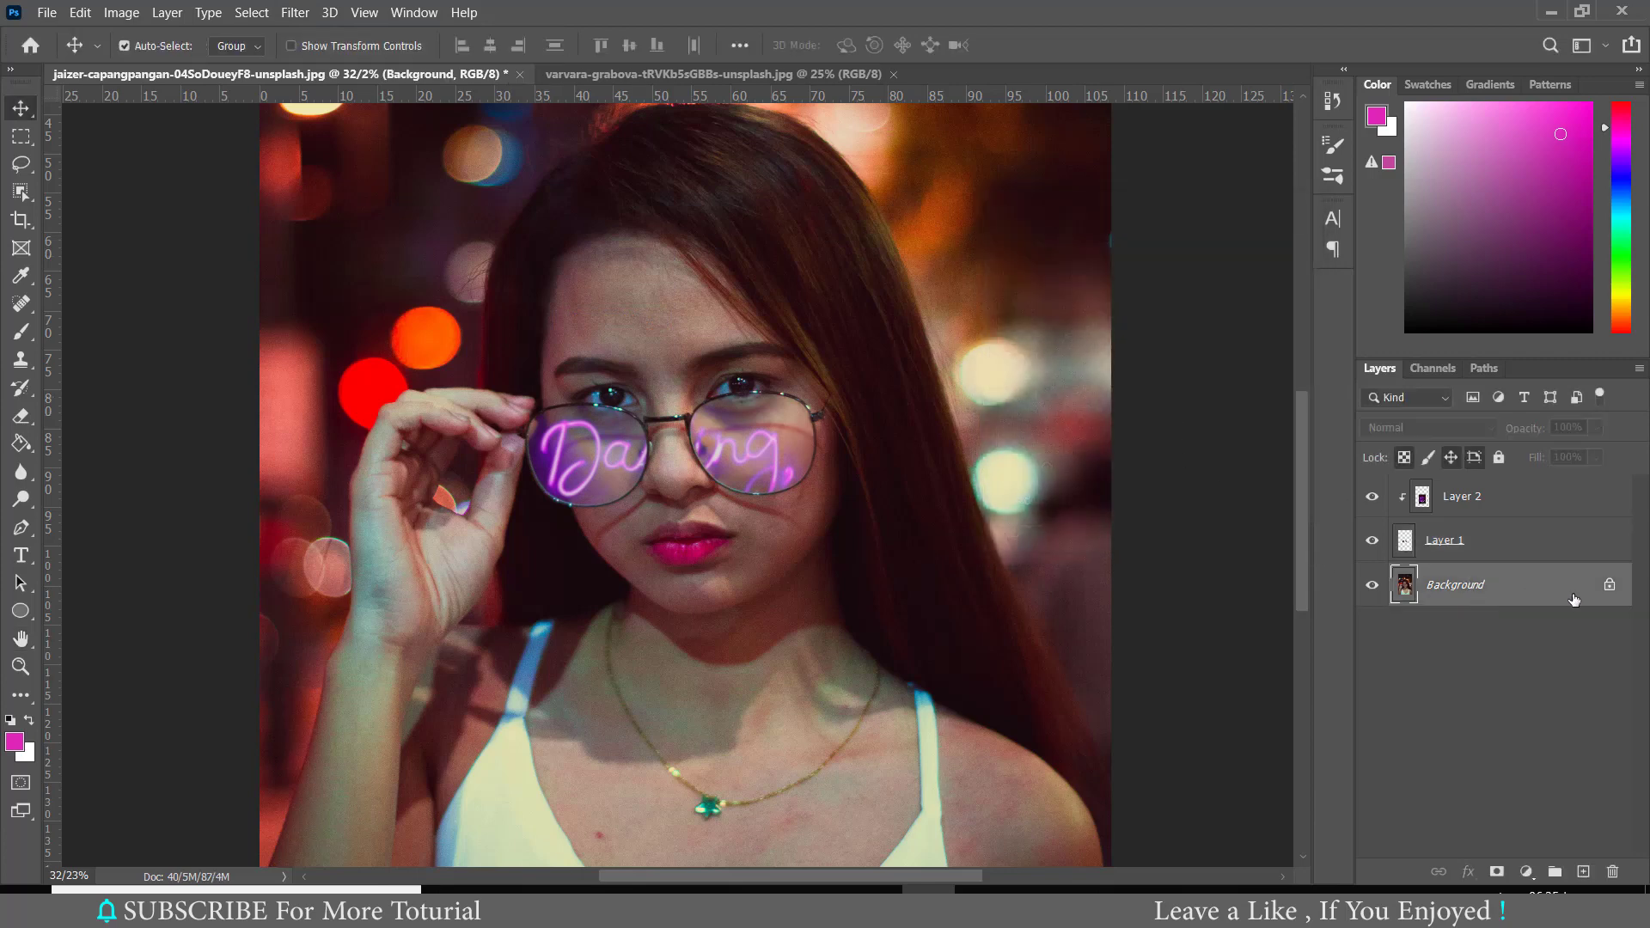
click(1606, 587)
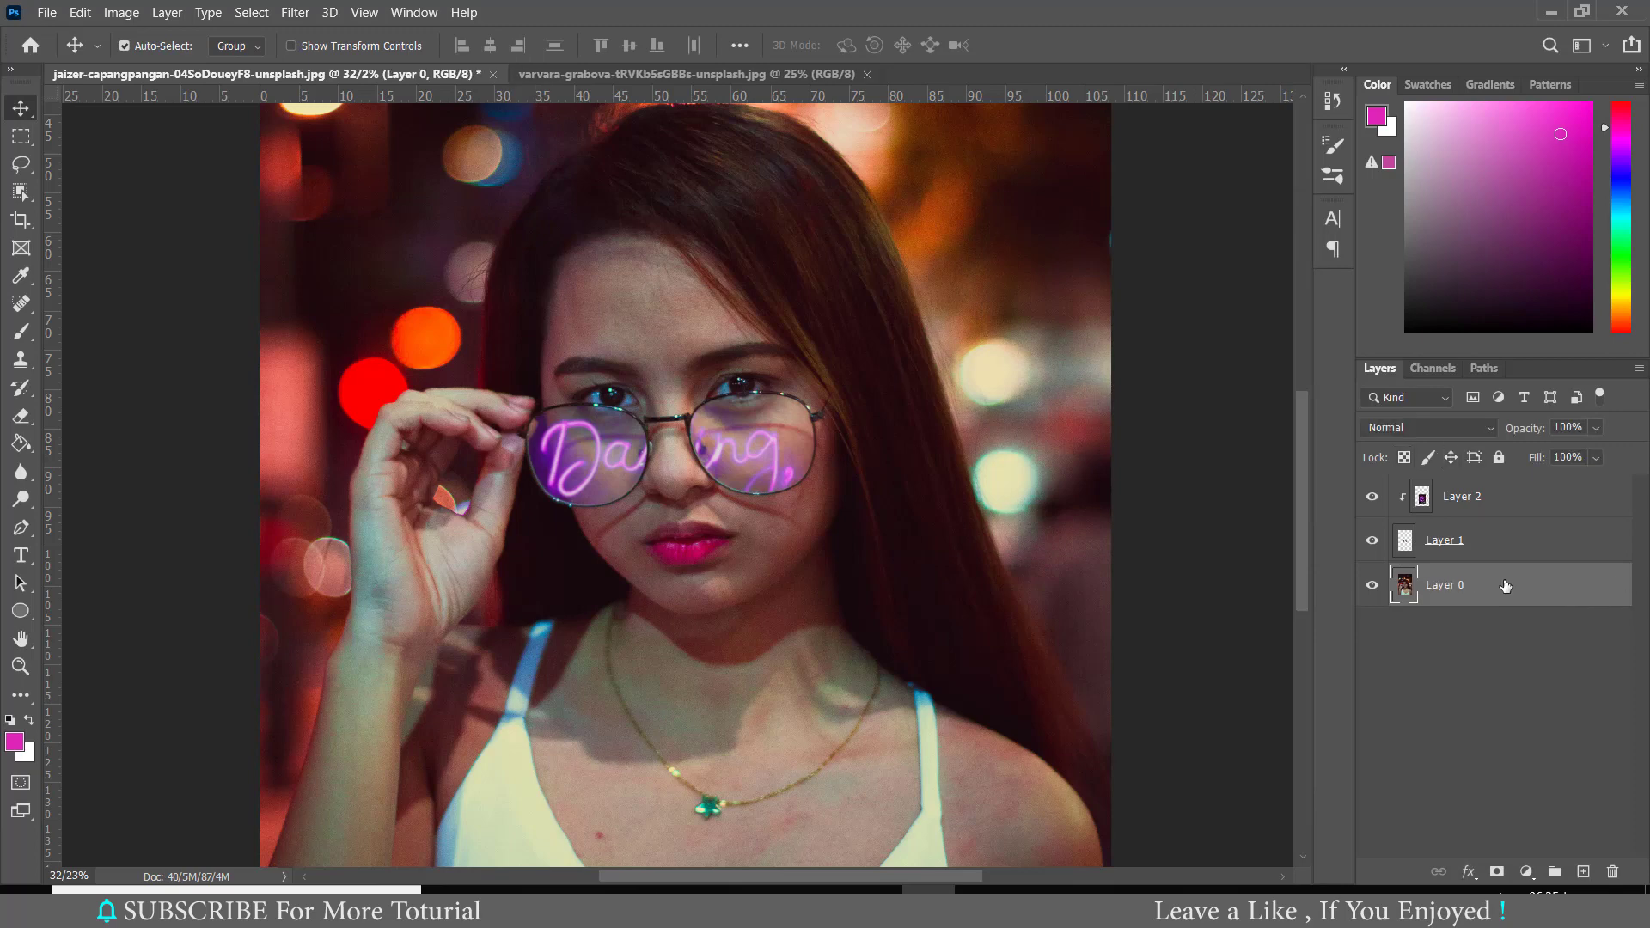
right_click(1503, 584)
click(1349, 281)
Step: Open Field Blur and set the centre pin on the glasses to 0 px blur
key(ctrl+0)
click(294, 12)
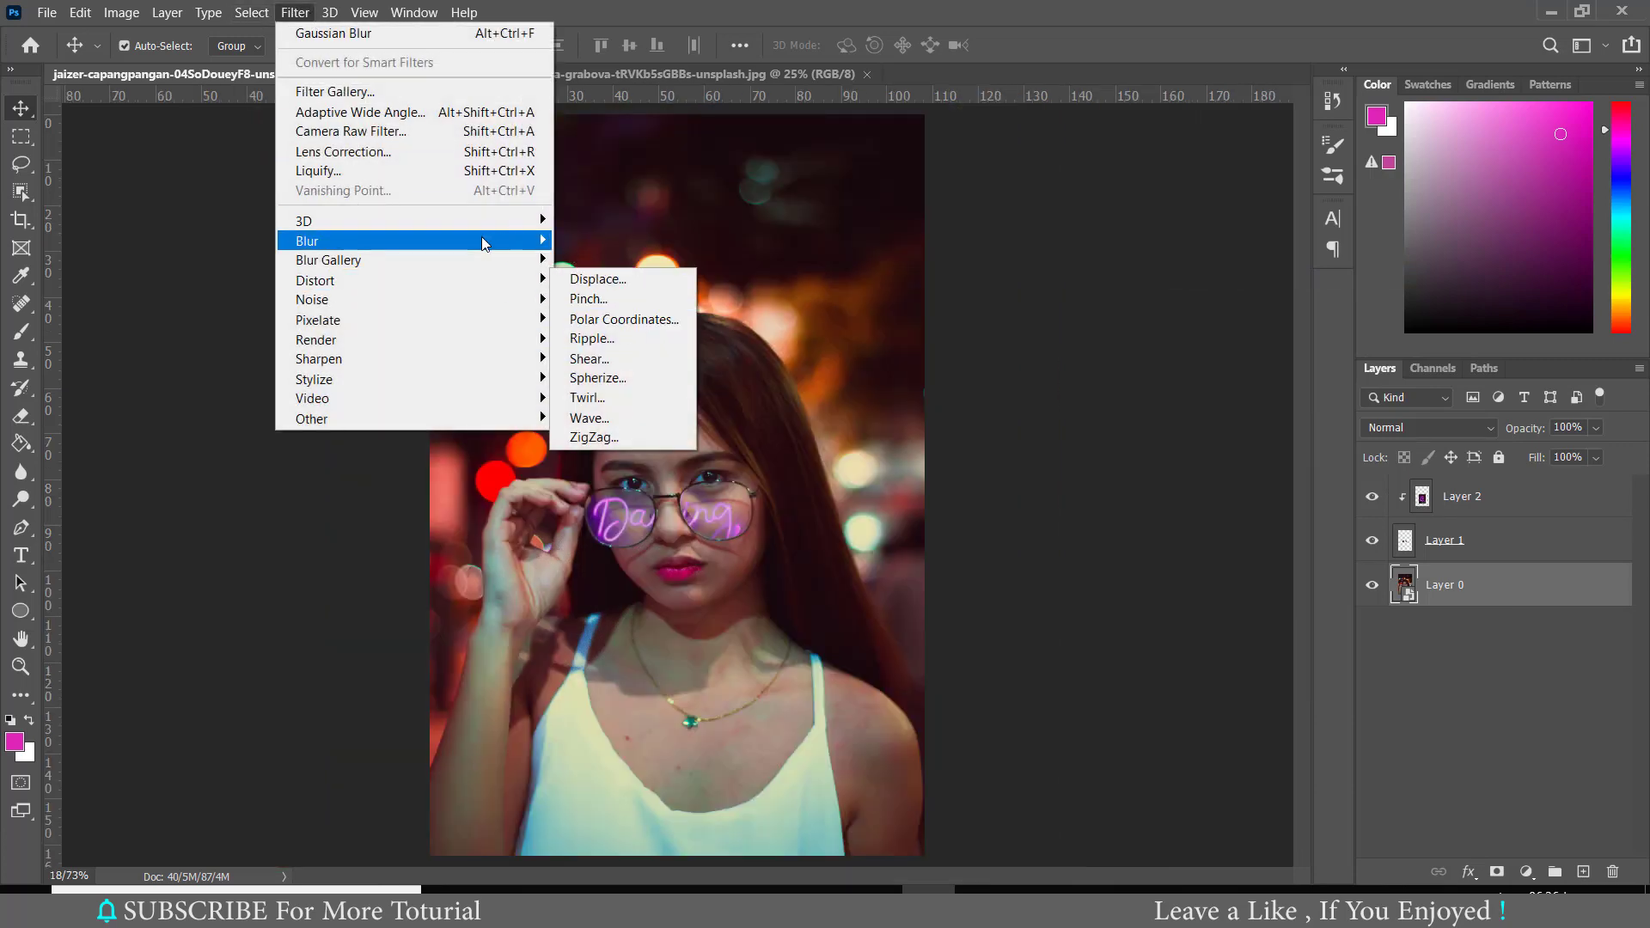
click(601, 279)
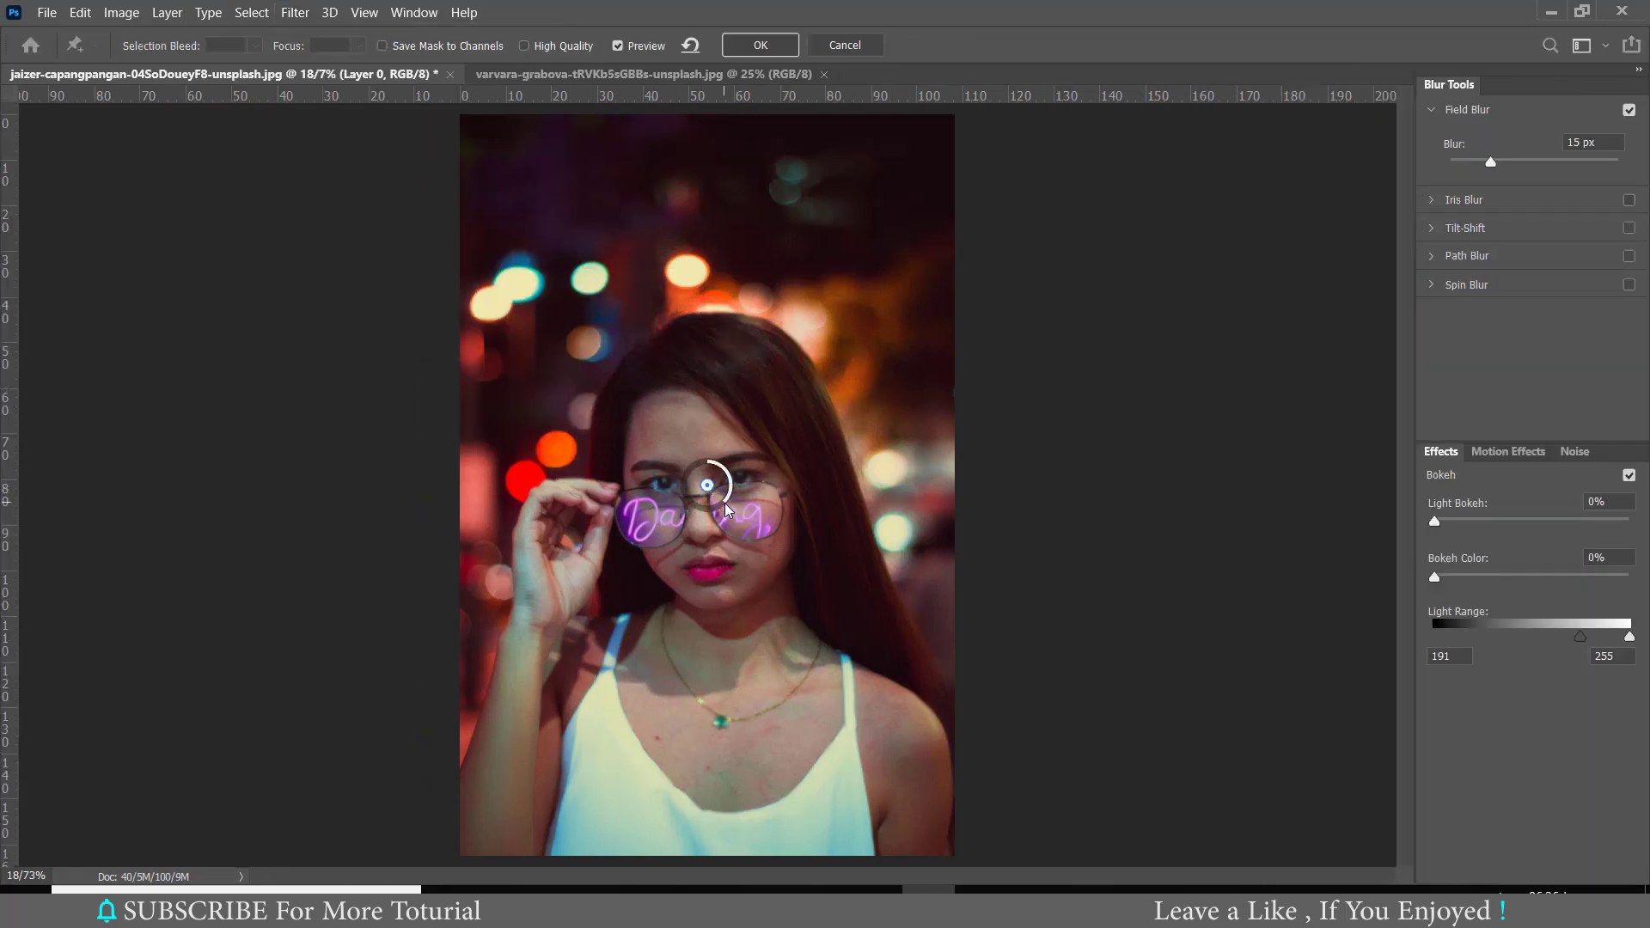
drag(725, 509, 727, 479)
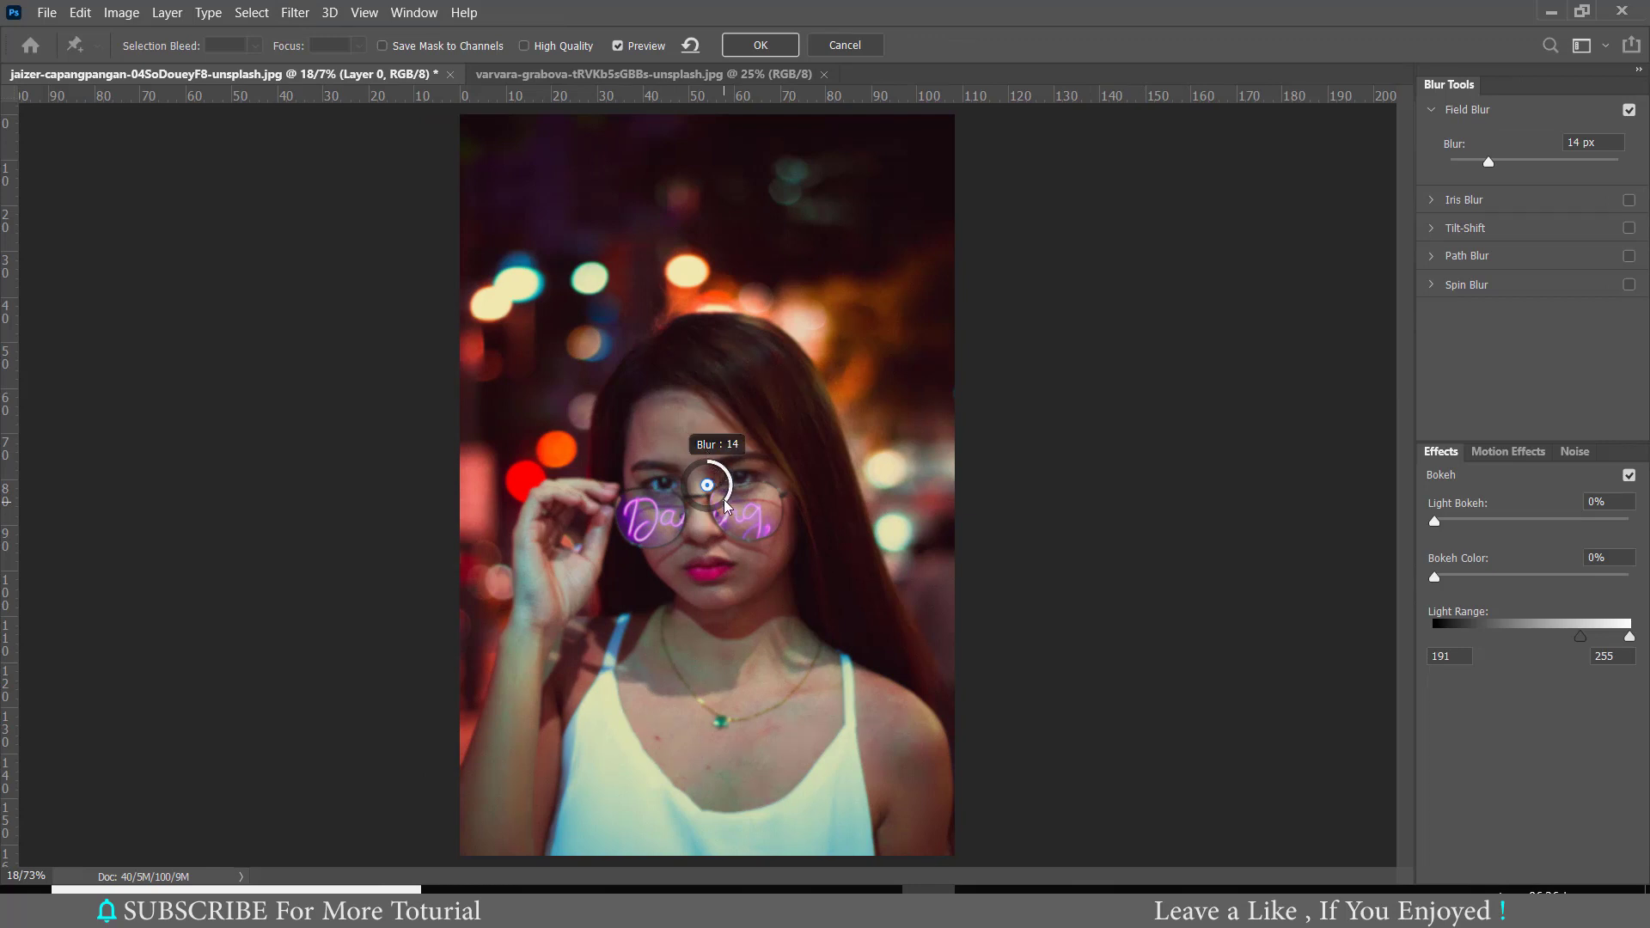
click(1473, 161)
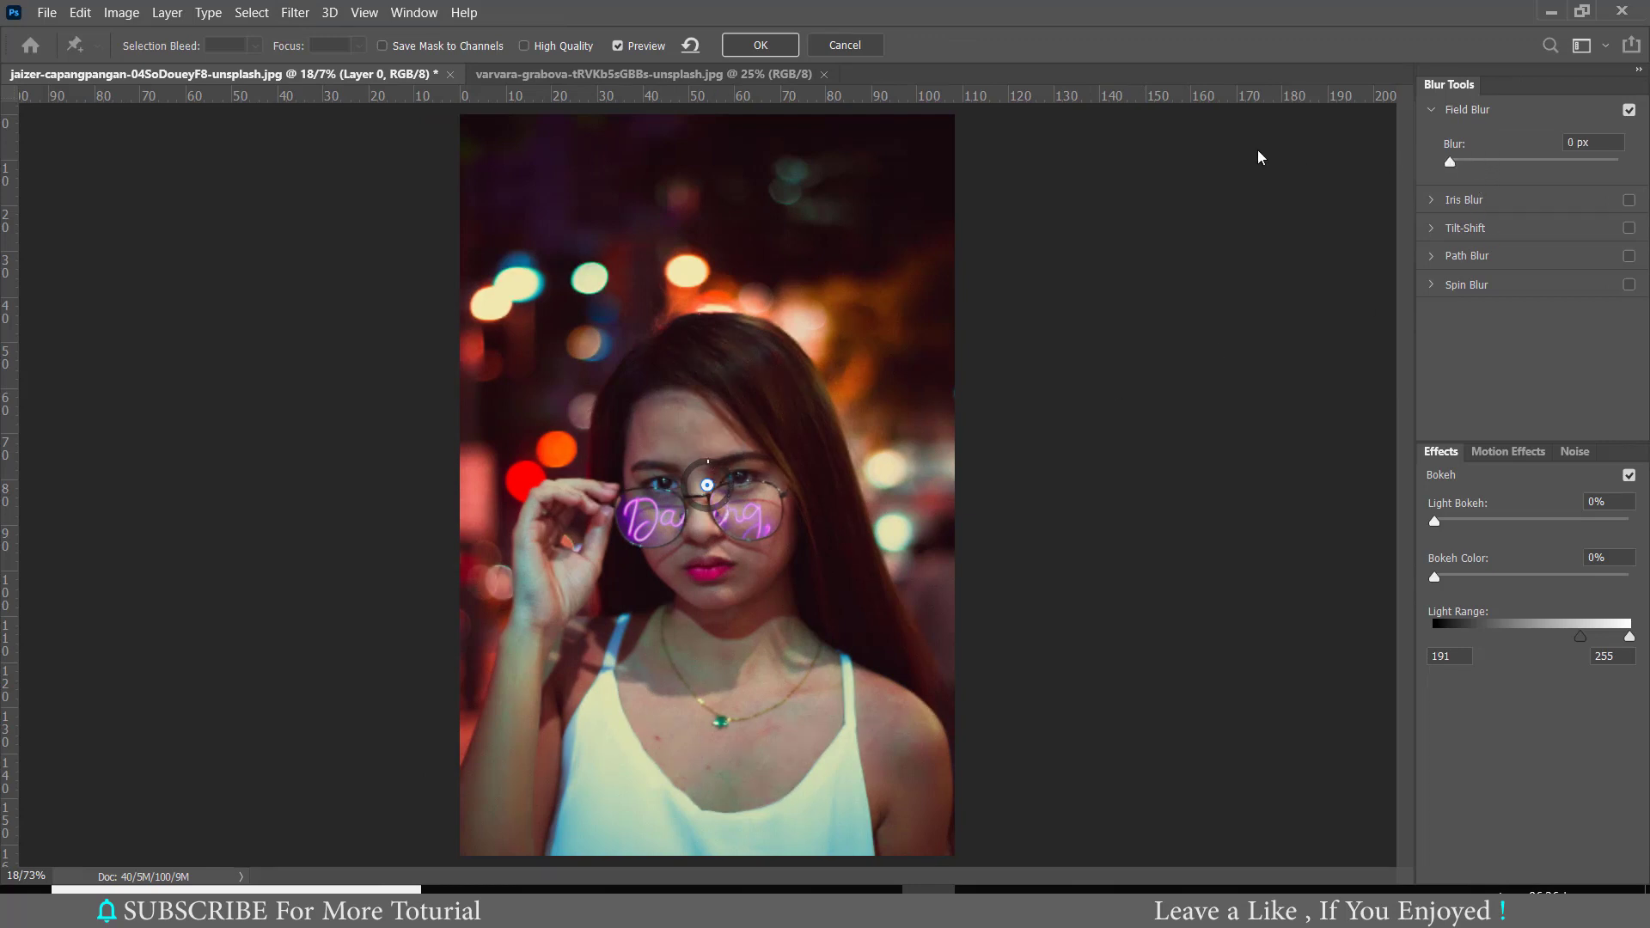
drag(706, 486, 701, 520)
Step: Add six blur pins around the photo: two at the top, two at the bottom, one each side
click(517, 187)
click(889, 198)
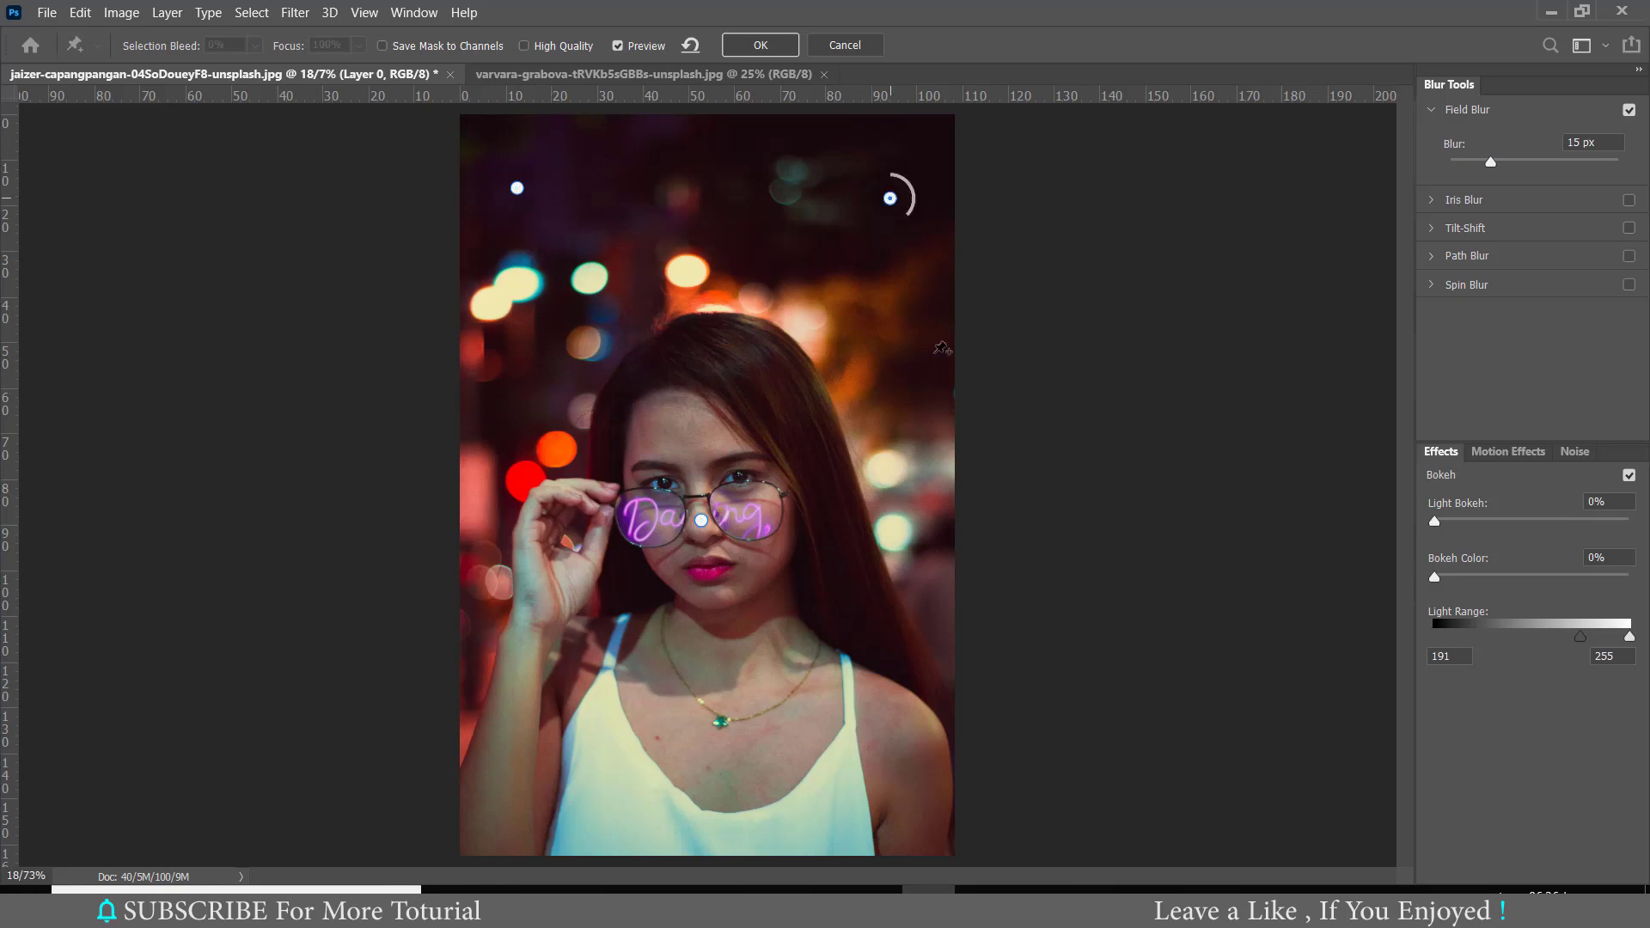
click(537, 745)
click(855, 773)
click(950, 538)
click(453, 434)
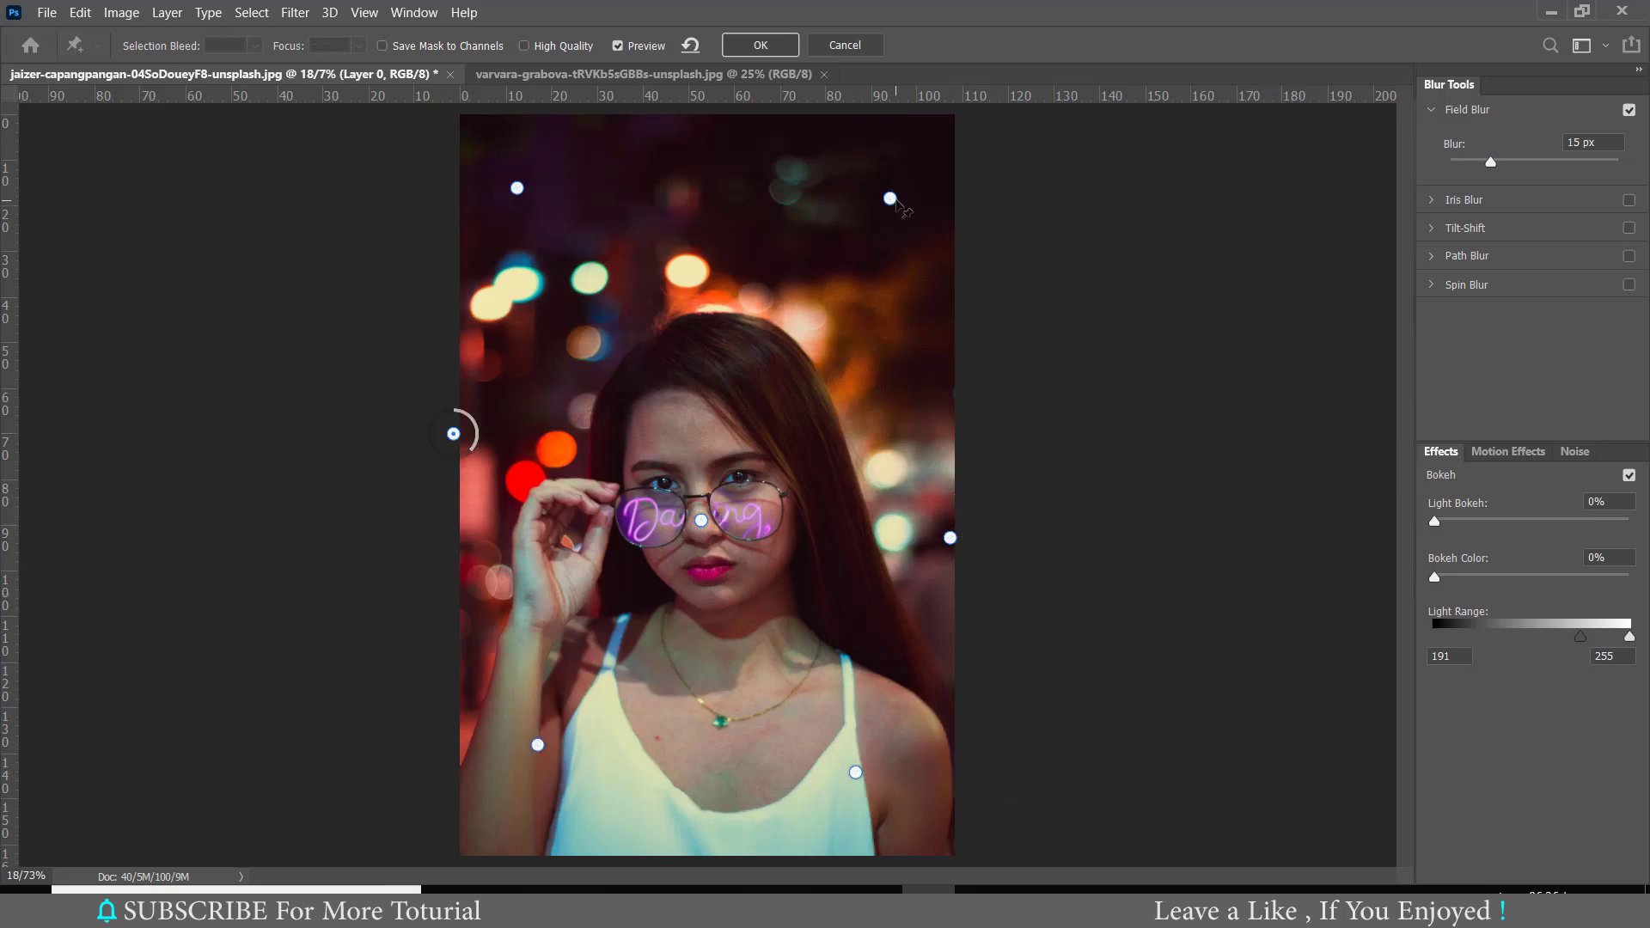
Step: Increase blur at the bottom and right-edge pins, nudge the top-right and right pins outward, and apply
click(890, 199)
click(516, 187)
click(537, 745)
drag(534, 737, 526, 782)
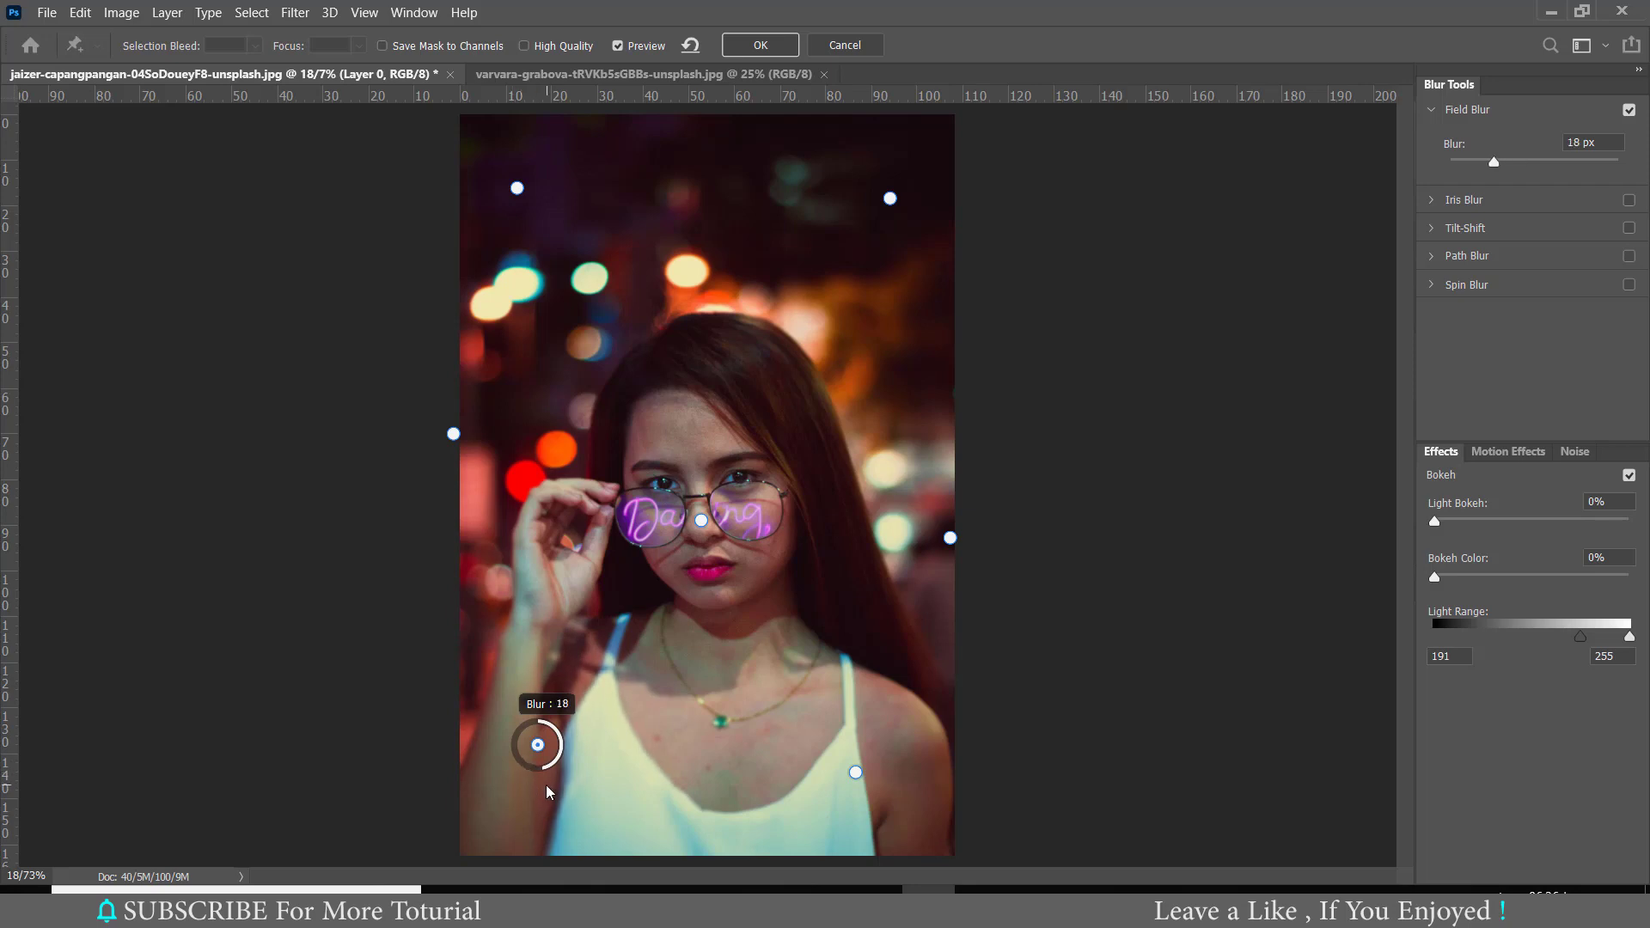
click(855, 773)
drag(875, 756, 881, 786)
click(949, 538)
drag(976, 565, 944, 569)
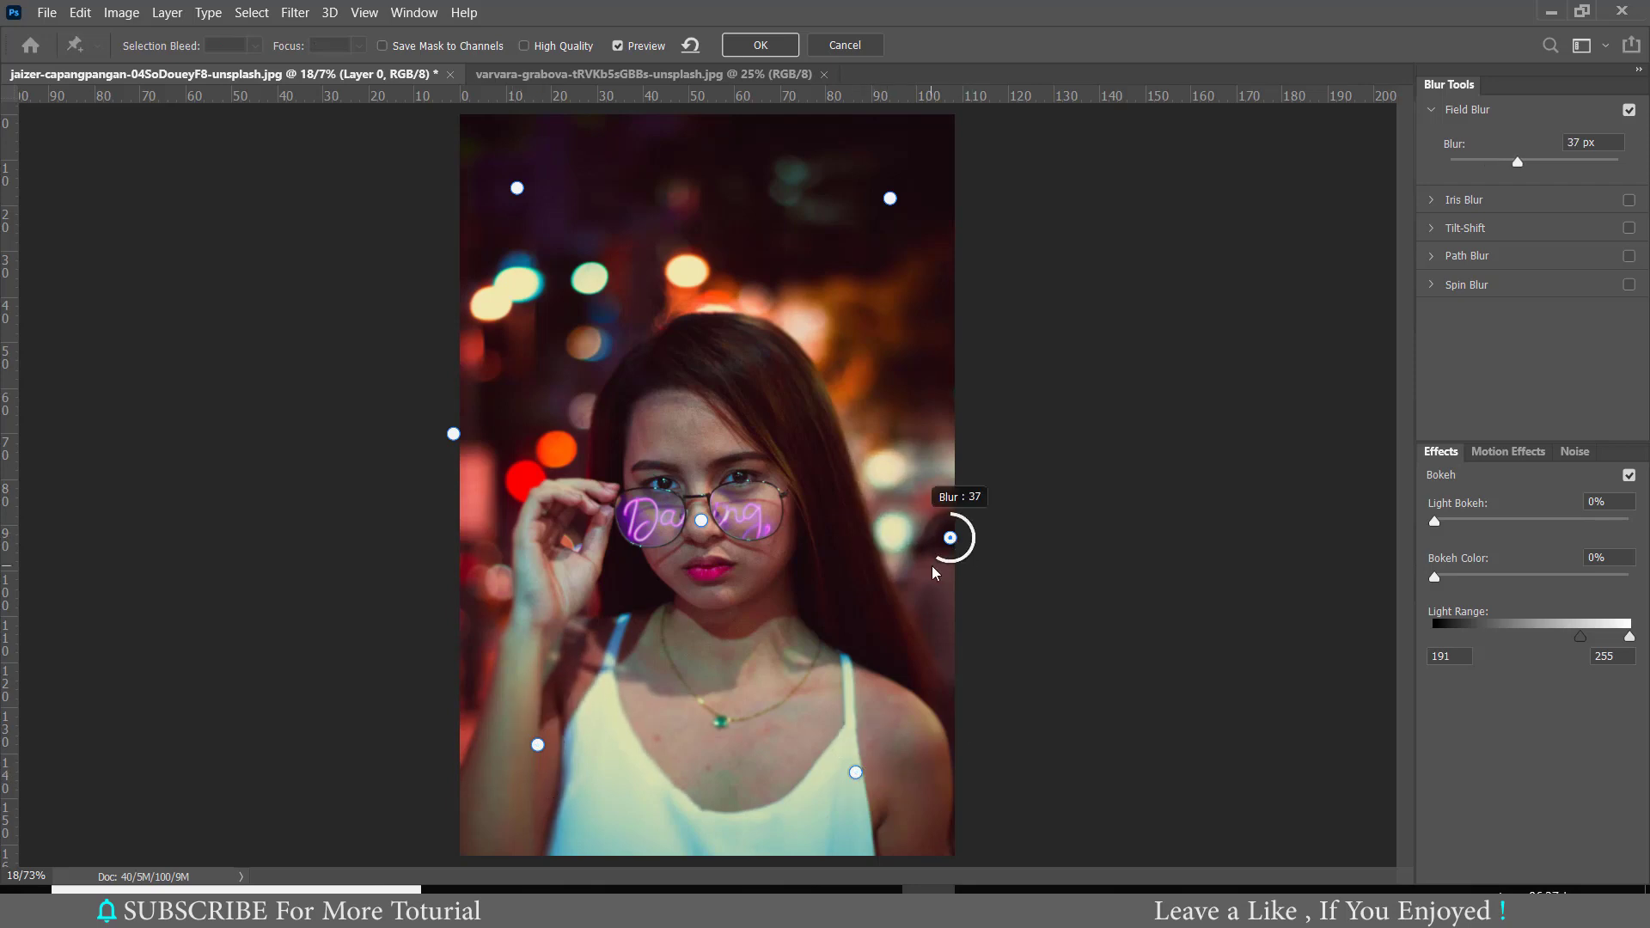
drag(890, 198, 909, 179)
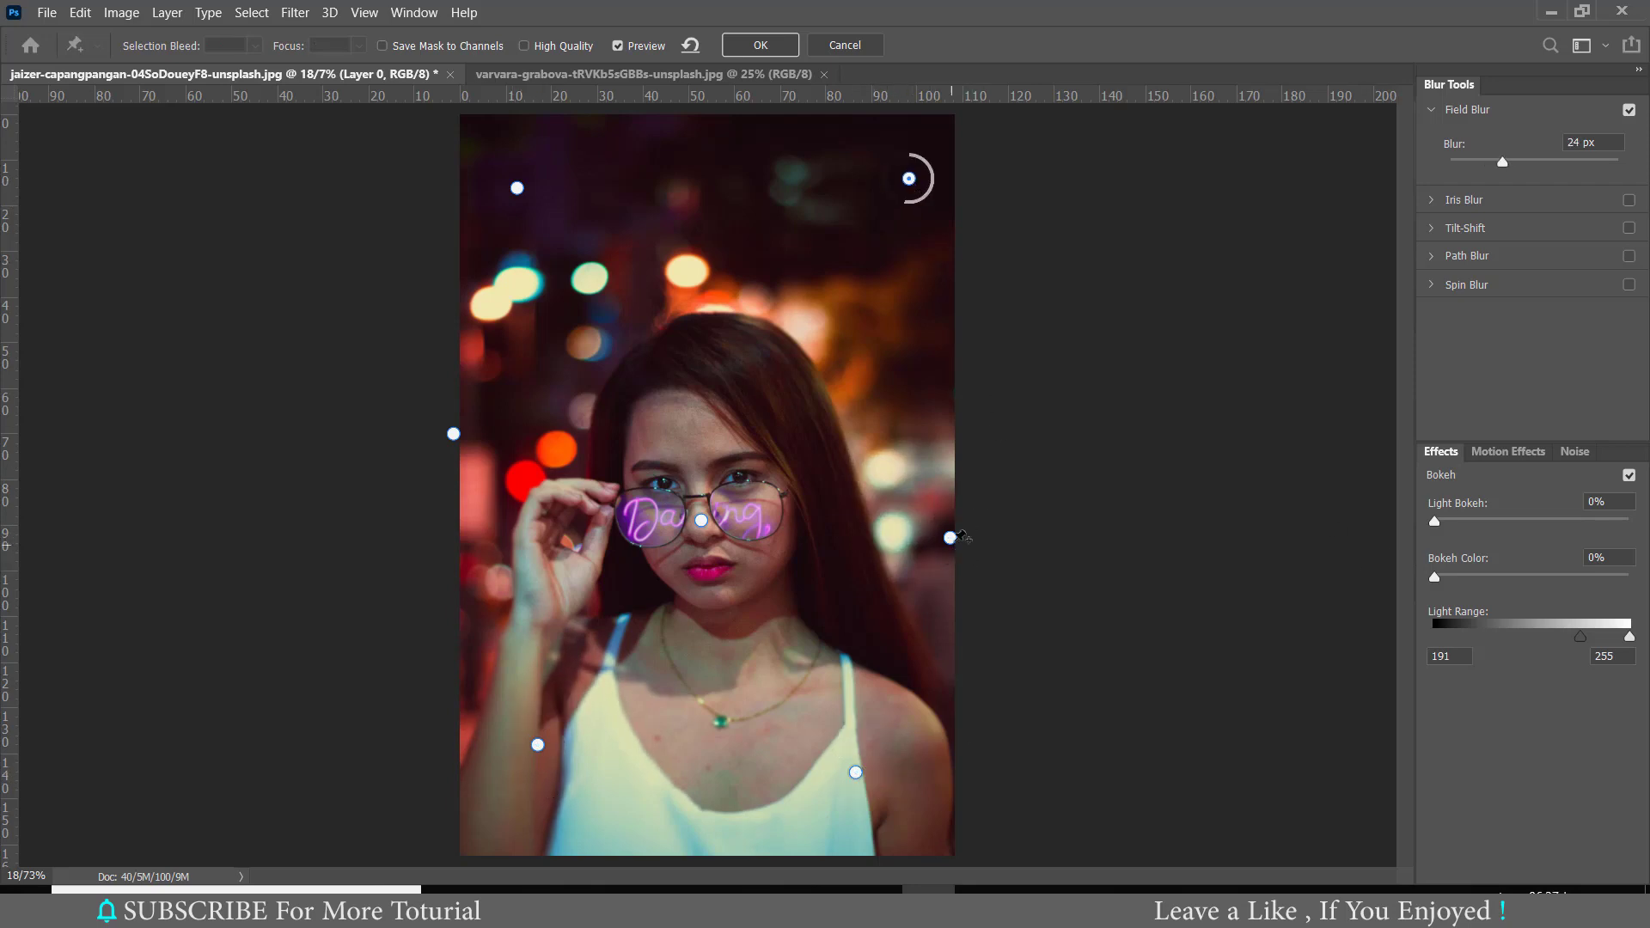
drag(950, 538, 967, 529)
click(760, 44)
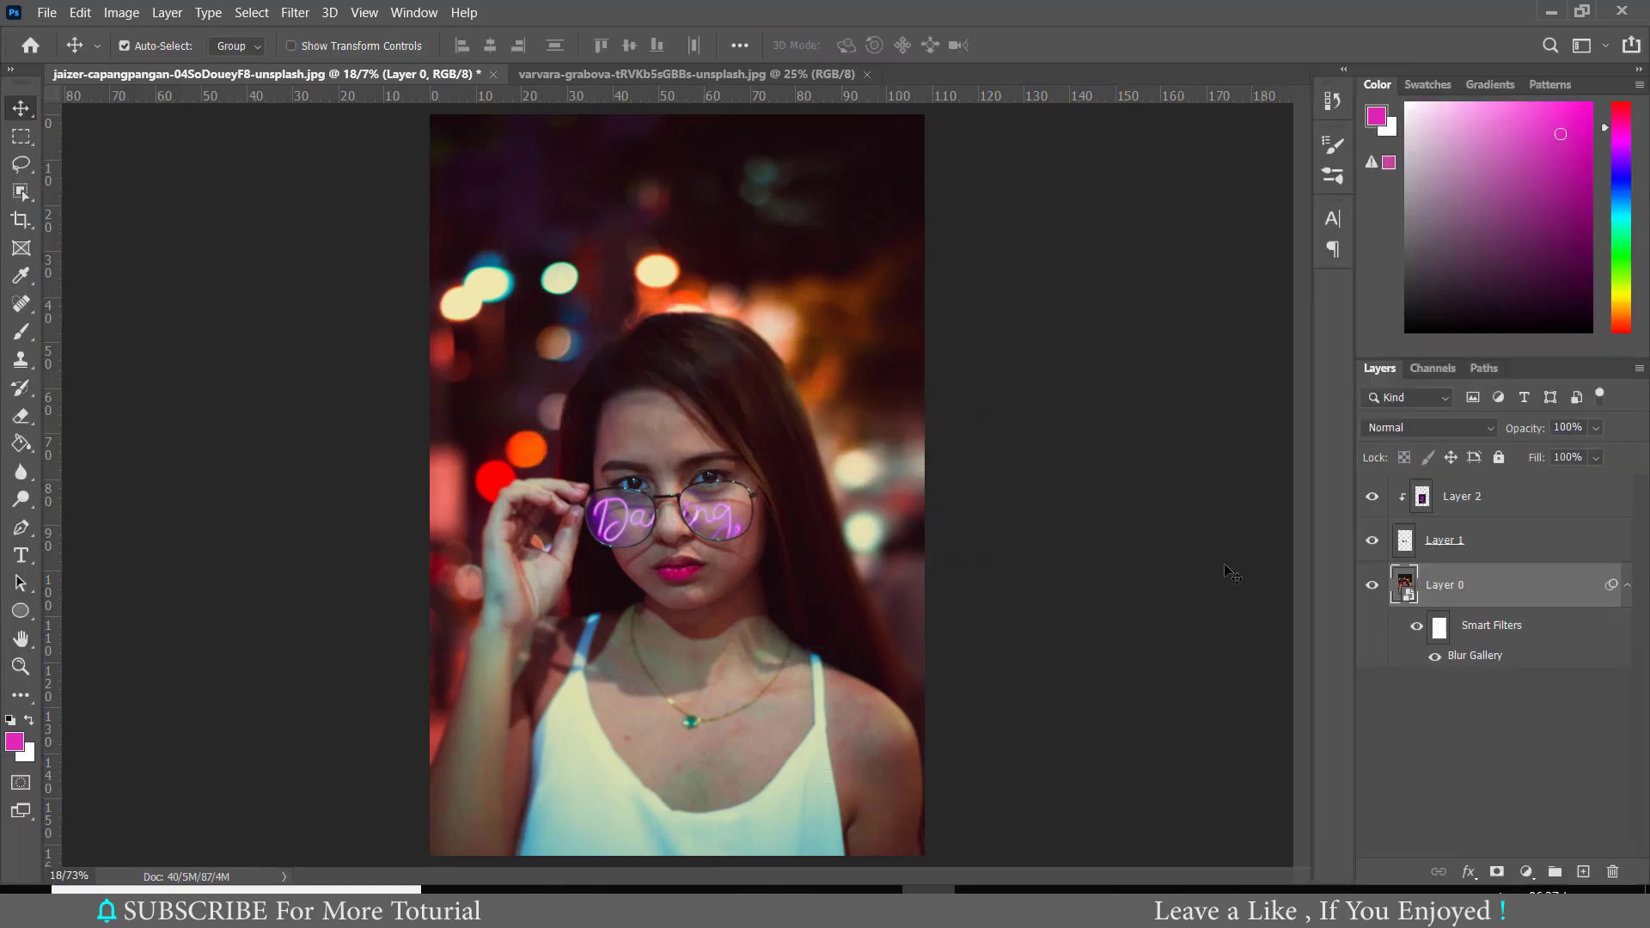
Step: Reopen the Field Blur and set Light Bokeh 37%, Bokeh Color 73%, Light Range 0
click(1440, 628)
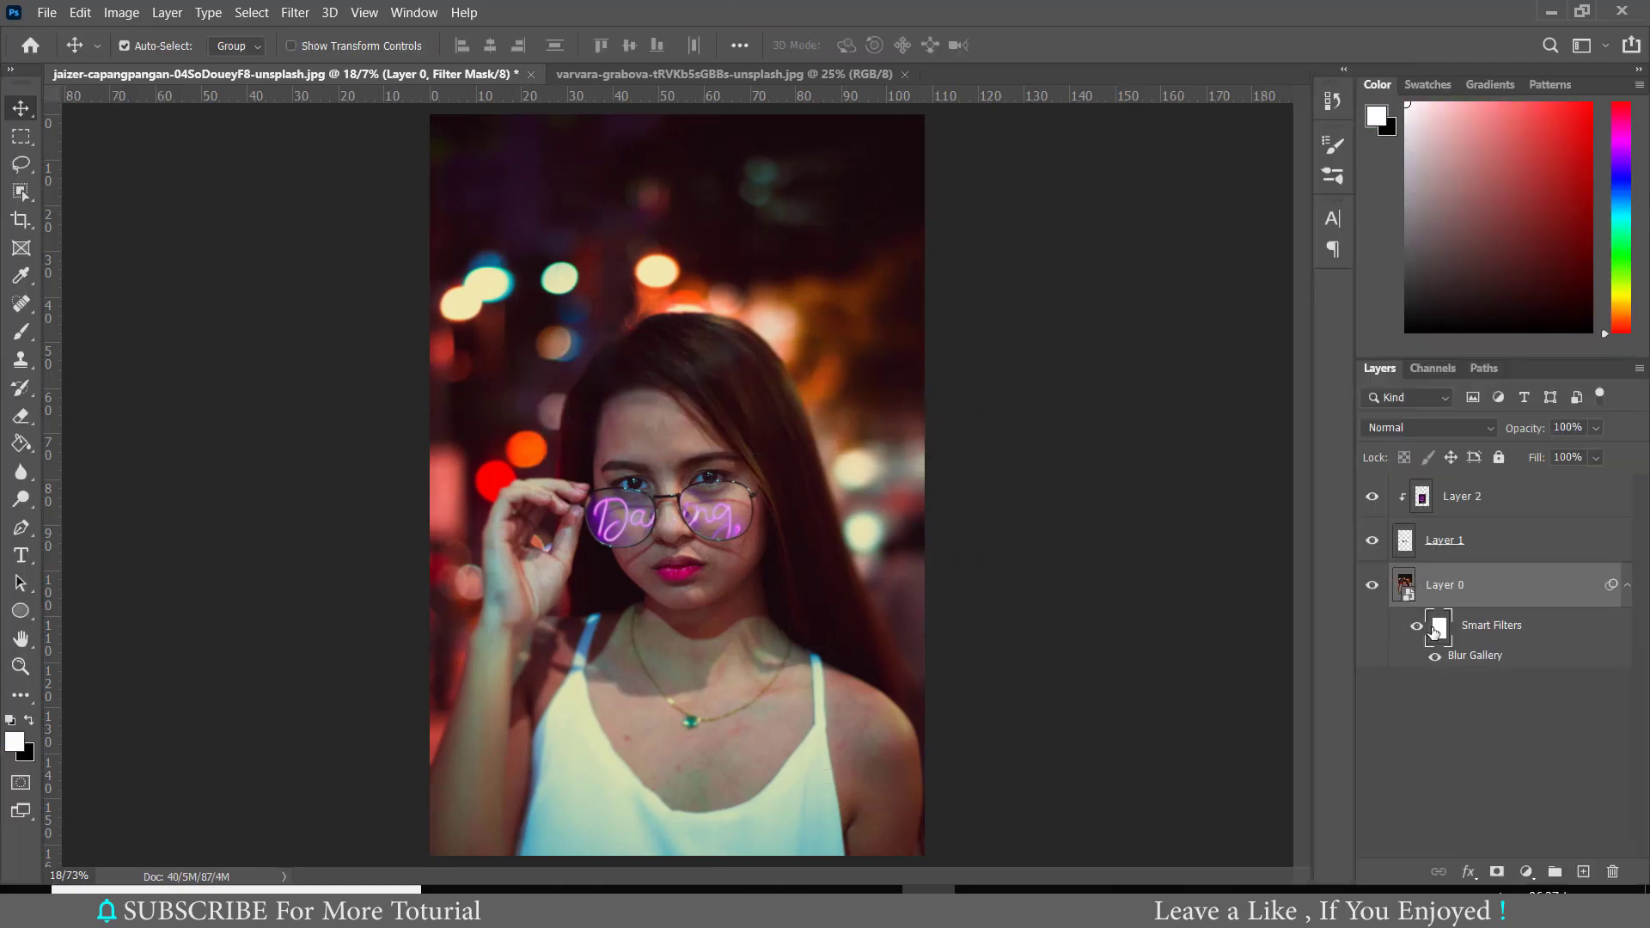
double_click(1473, 655)
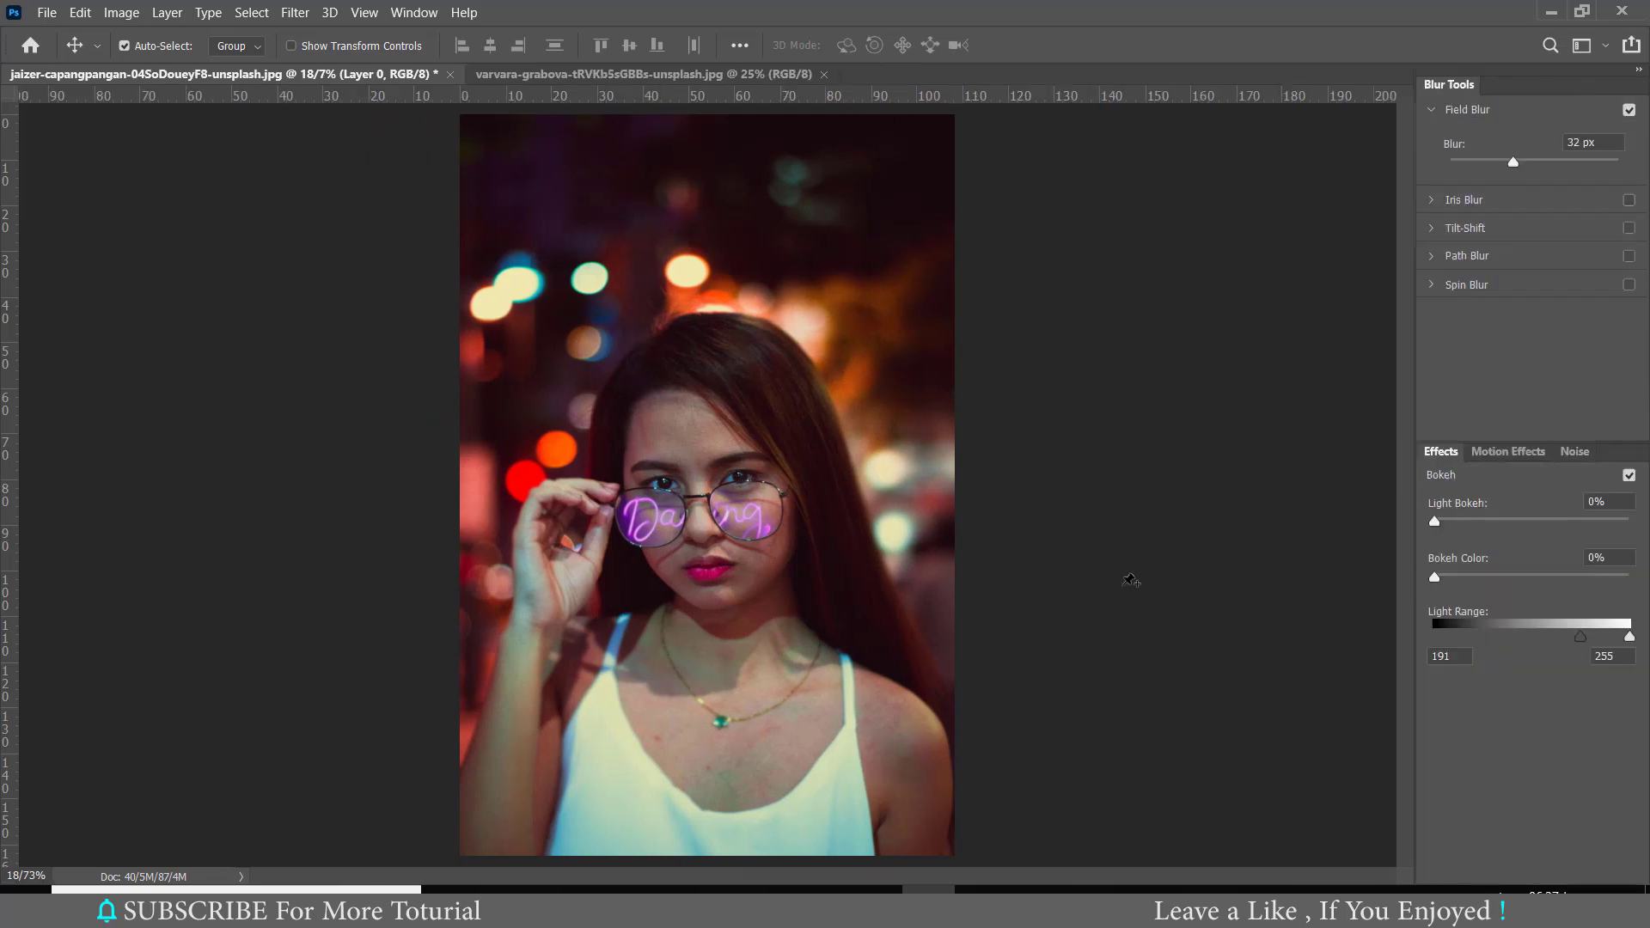
drag(1584, 521, 1506, 521)
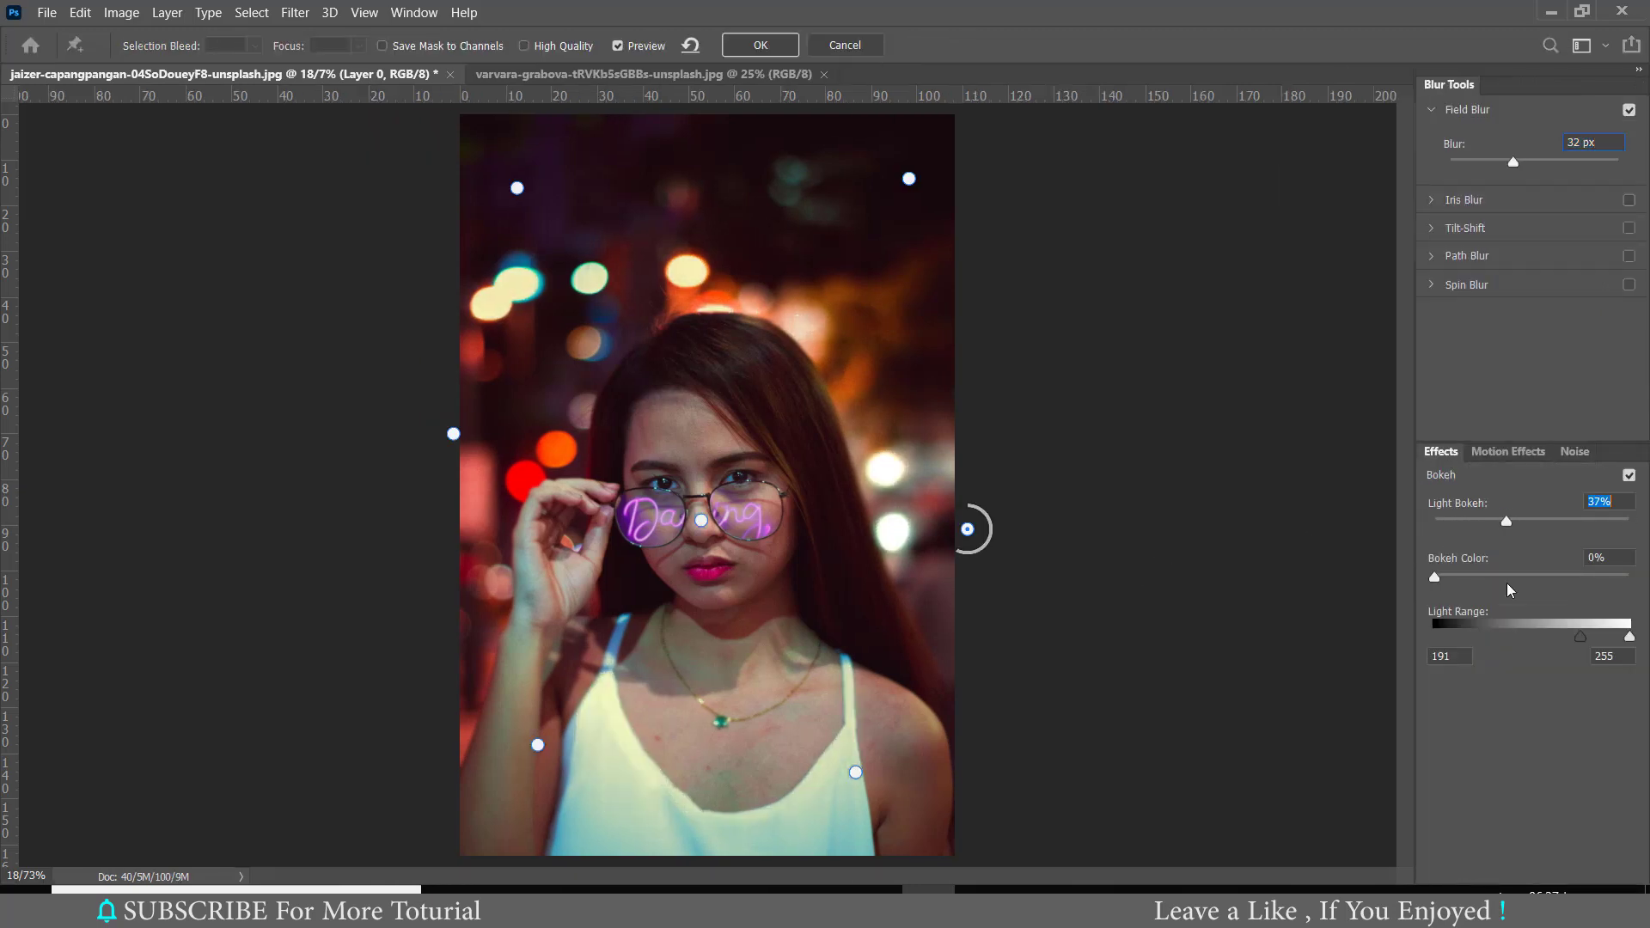
drag(1450, 578, 1576, 576)
mouse_move(1580, 637)
mouse_down()
mouse_move(1390, 616)
mouse_move(1449, 637)
mouse_move(1433, 636)
mouse_up()
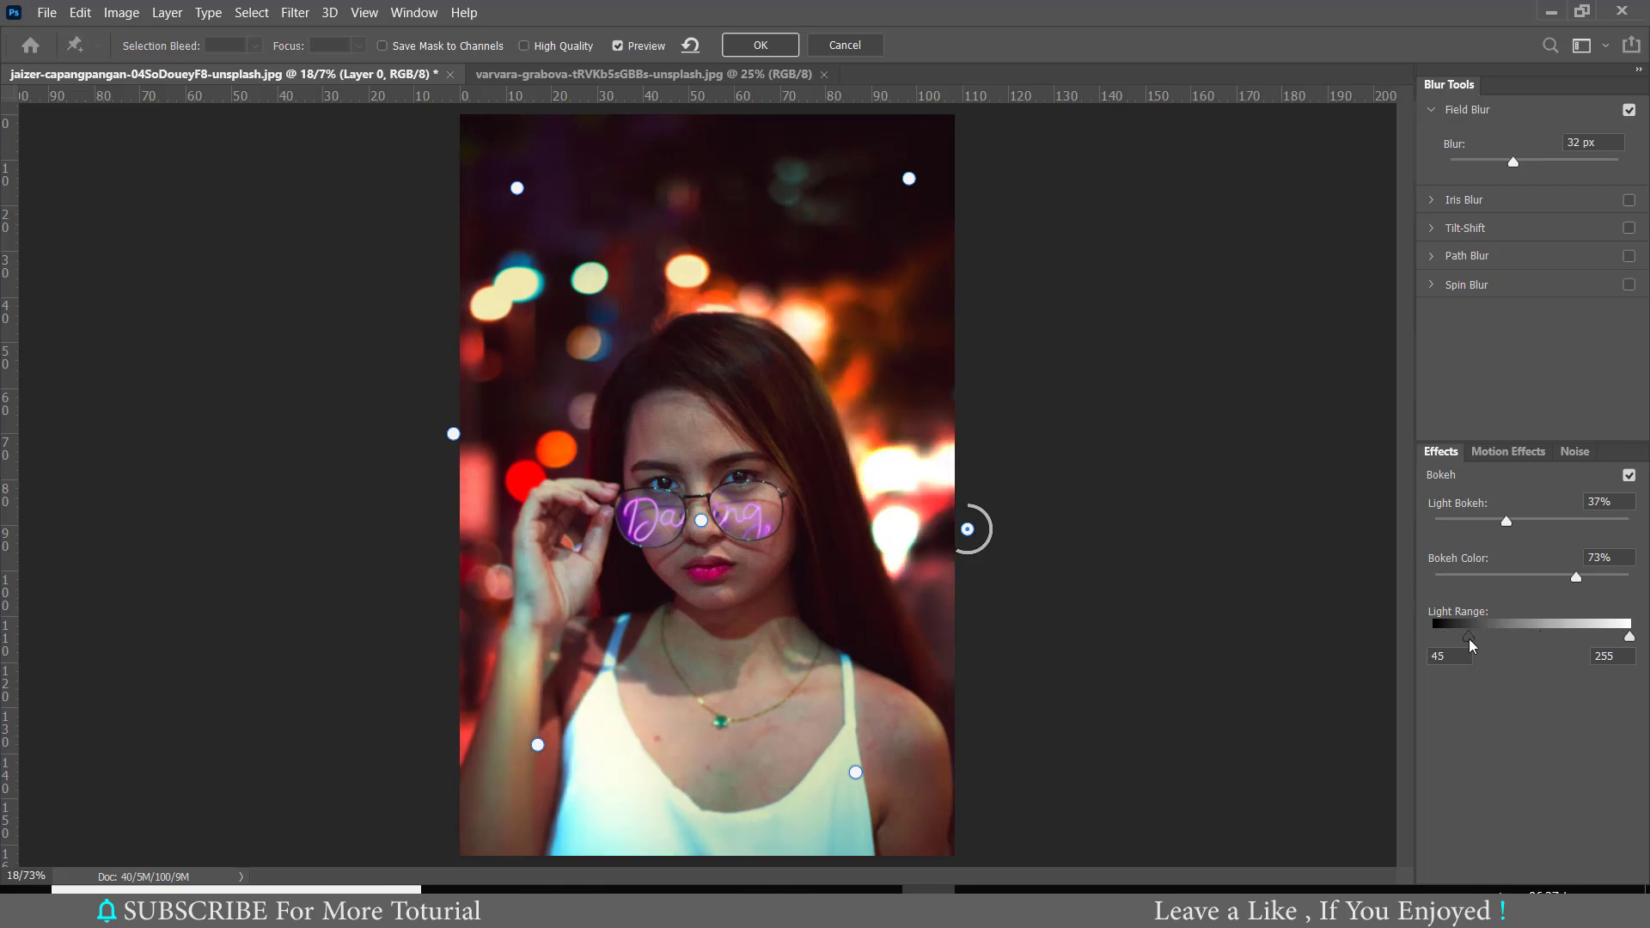
click(1574, 451)
click(1441, 451)
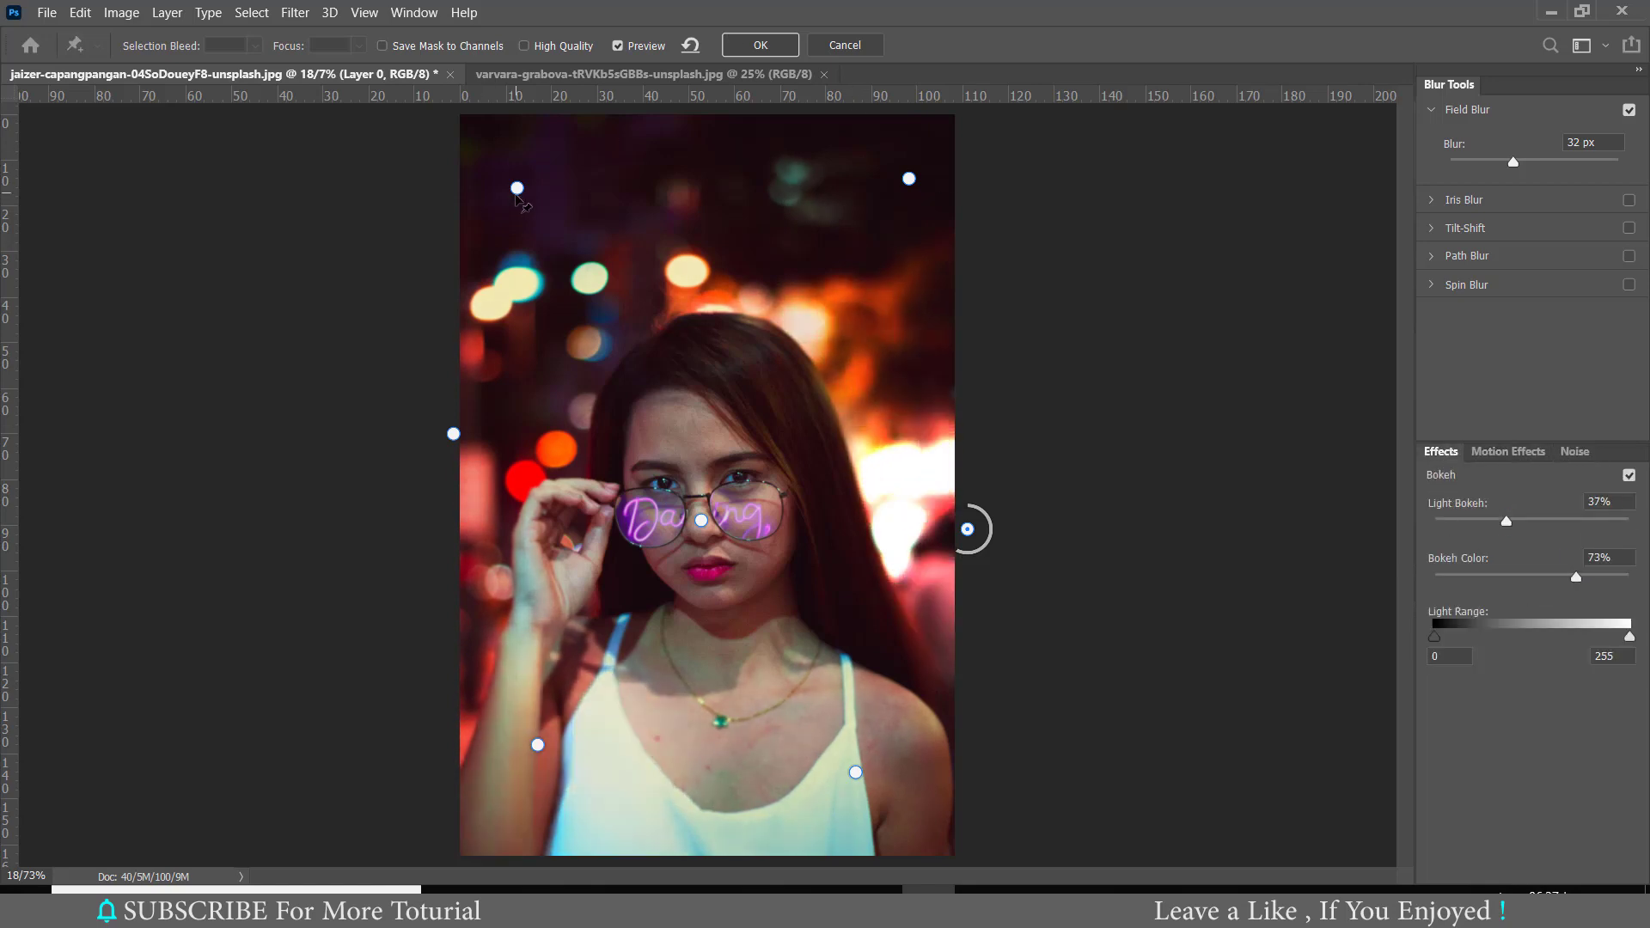
Step: Strengthen the right-edge pin's blur, reduce the bottom-left pin to 27 px, and apply the blur
click(517, 188)
click(908, 179)
click(453, 434)
click(967, 529)
mouse_move(967, 554)
mouse_down()
mouse_move(938, 526)
mouse_move(946, 557)
mouse_up()
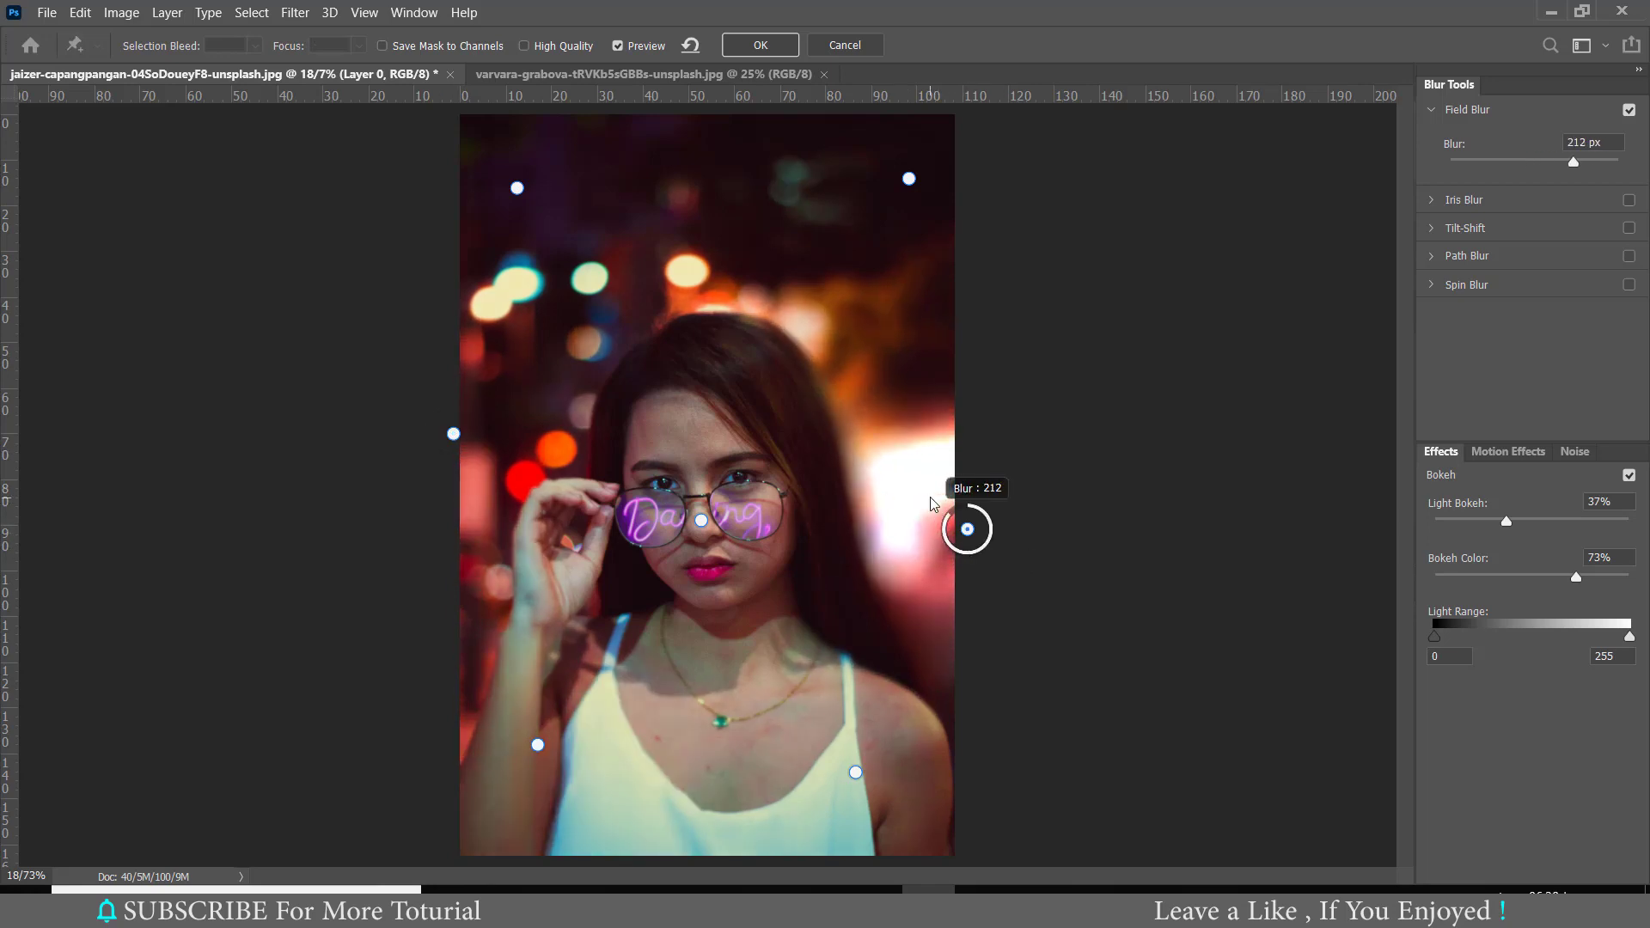
click(537, 746)
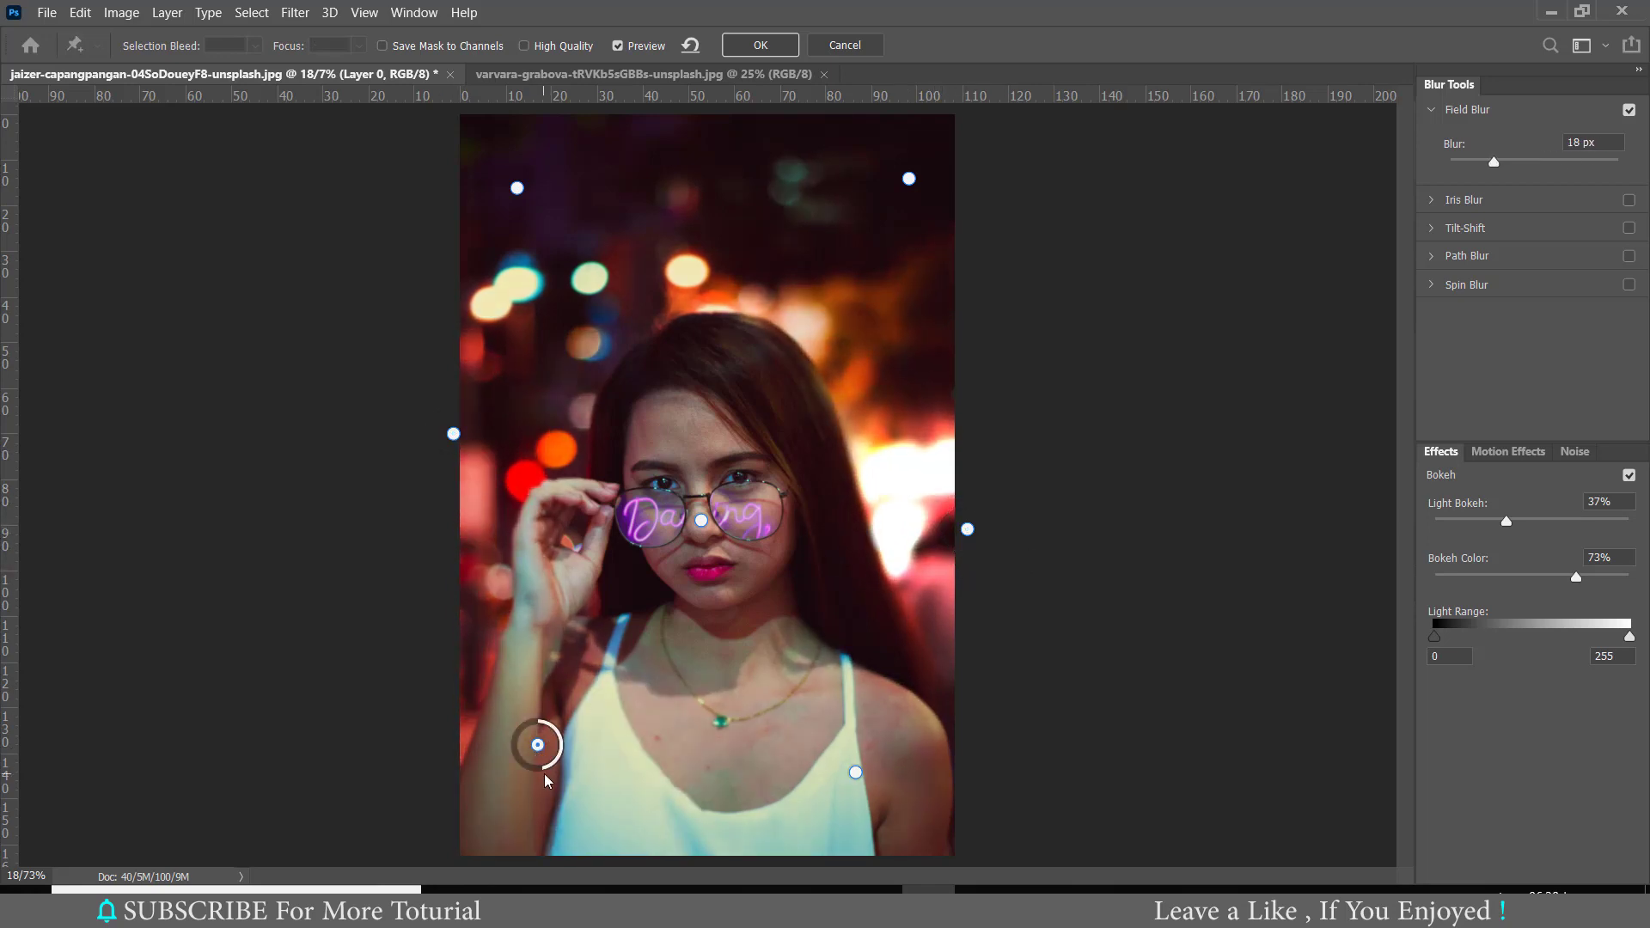
drag(533, 756, 527, 753)
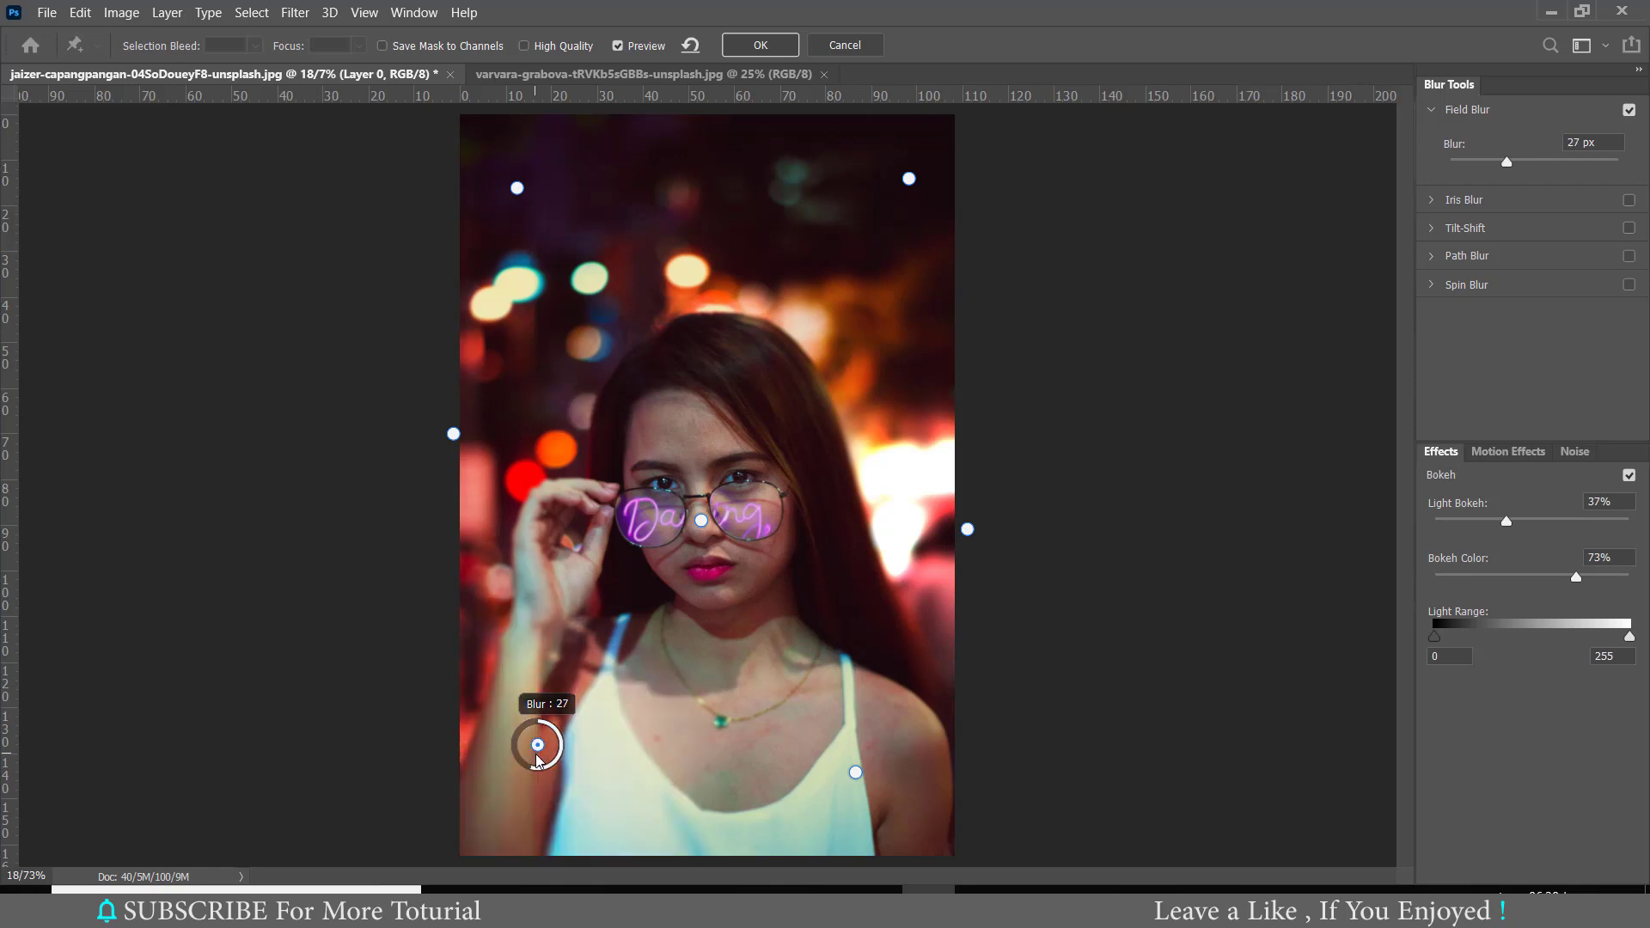
key(Return)
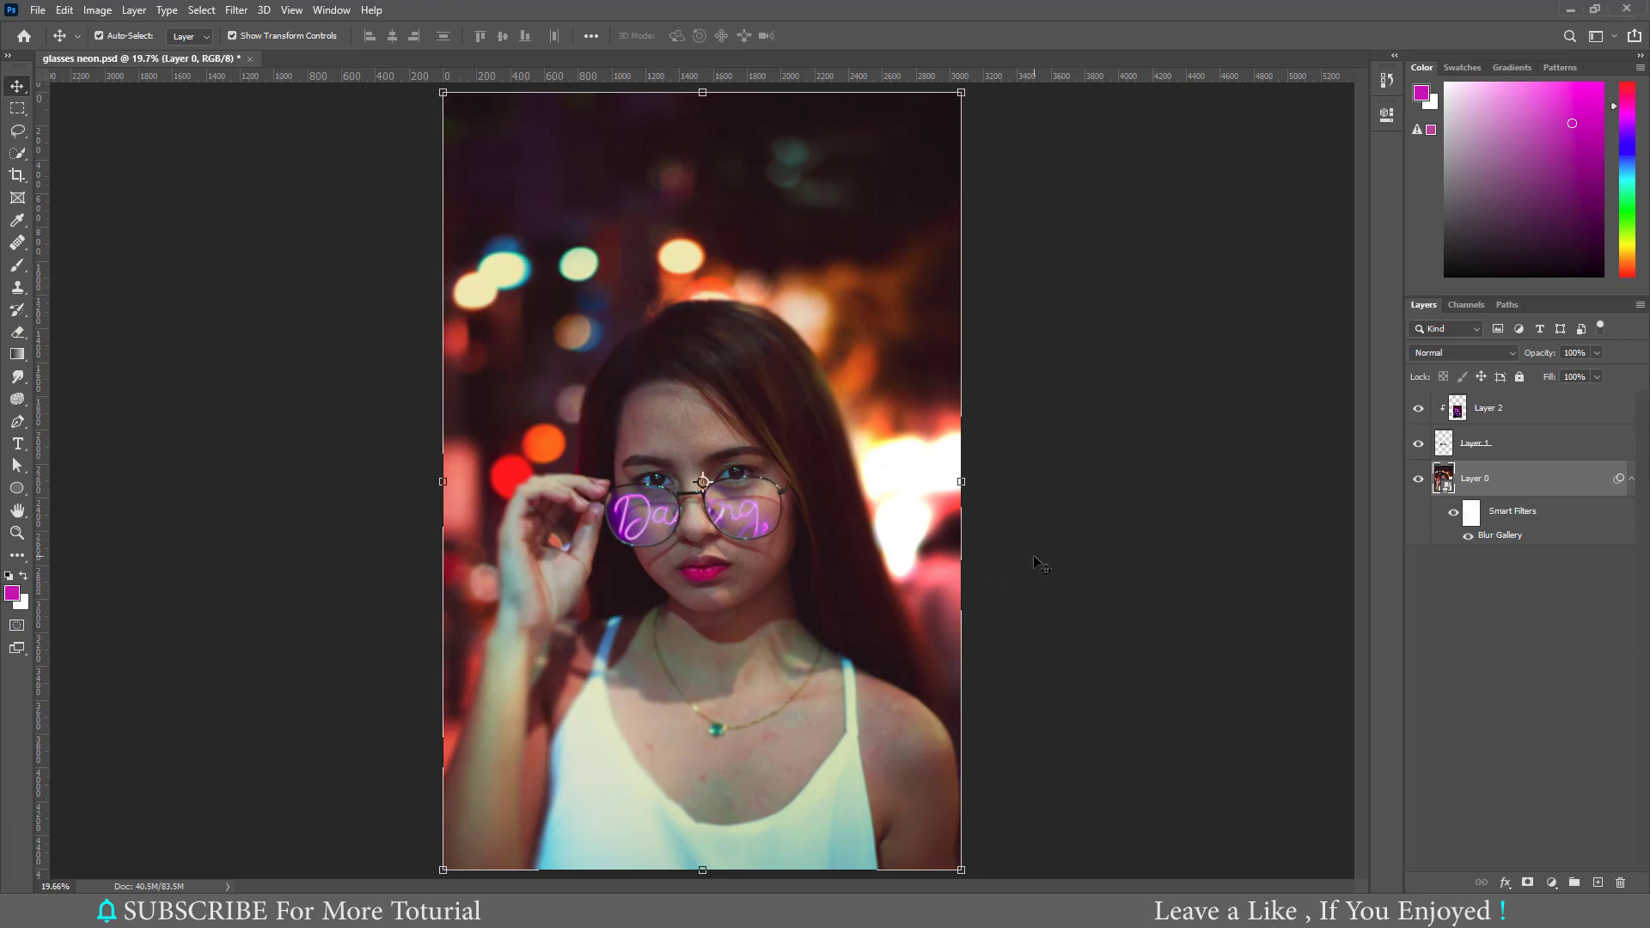
Step: Add a new empty layer above Layer 2 and zoom in on the glasses
click(1531, 407)
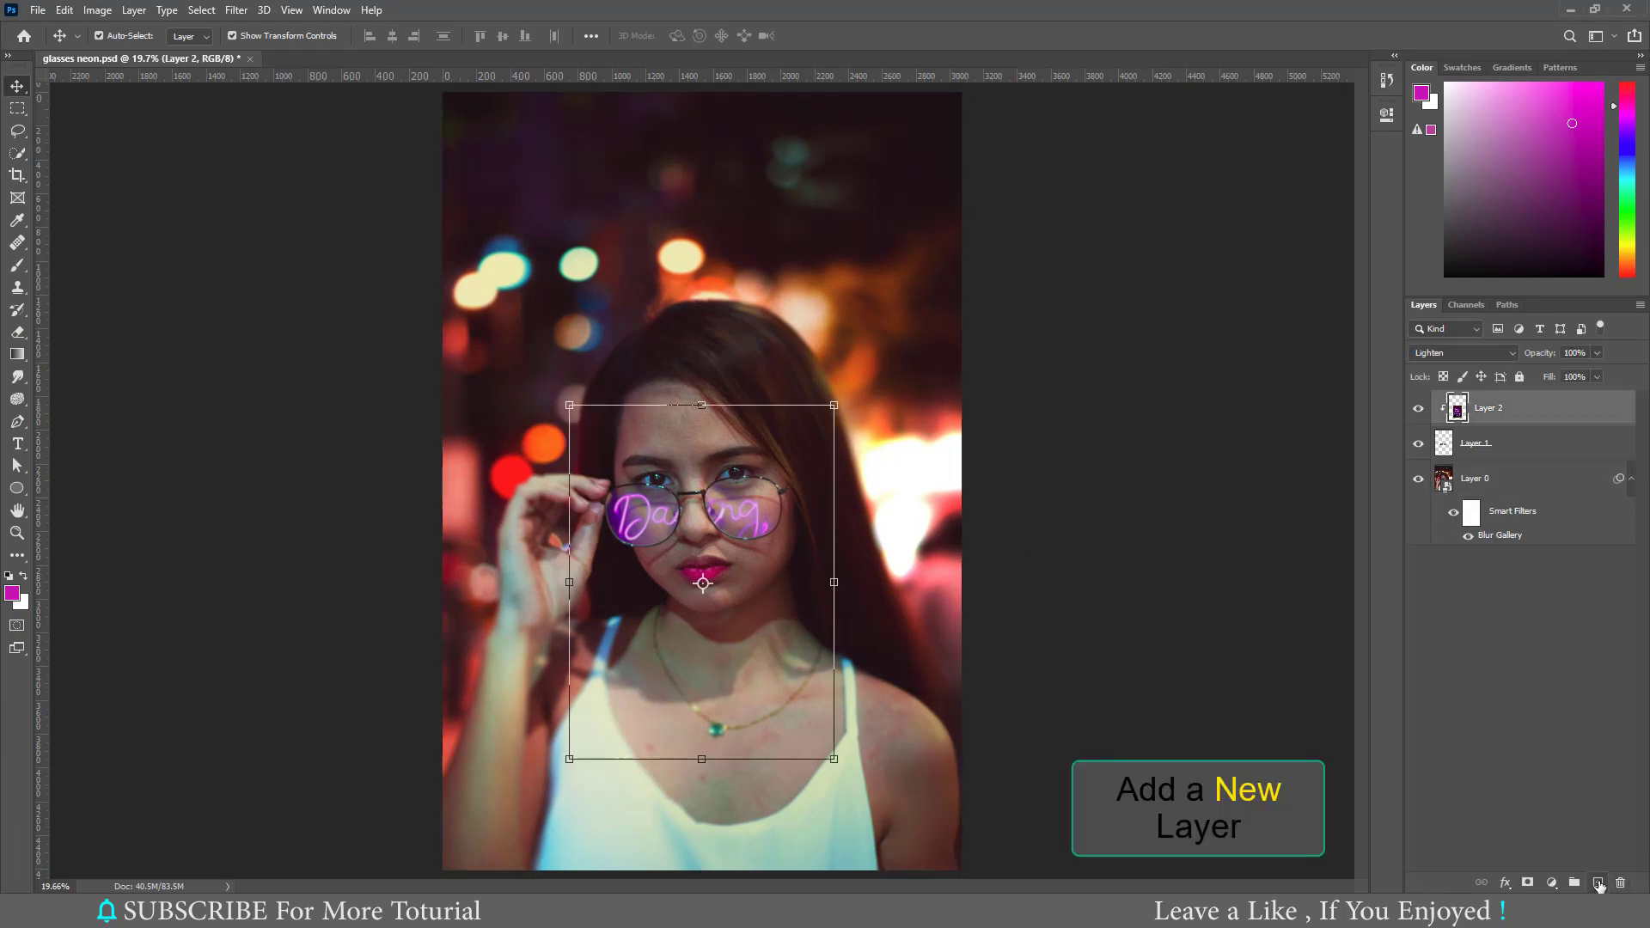
click(1597, 883)
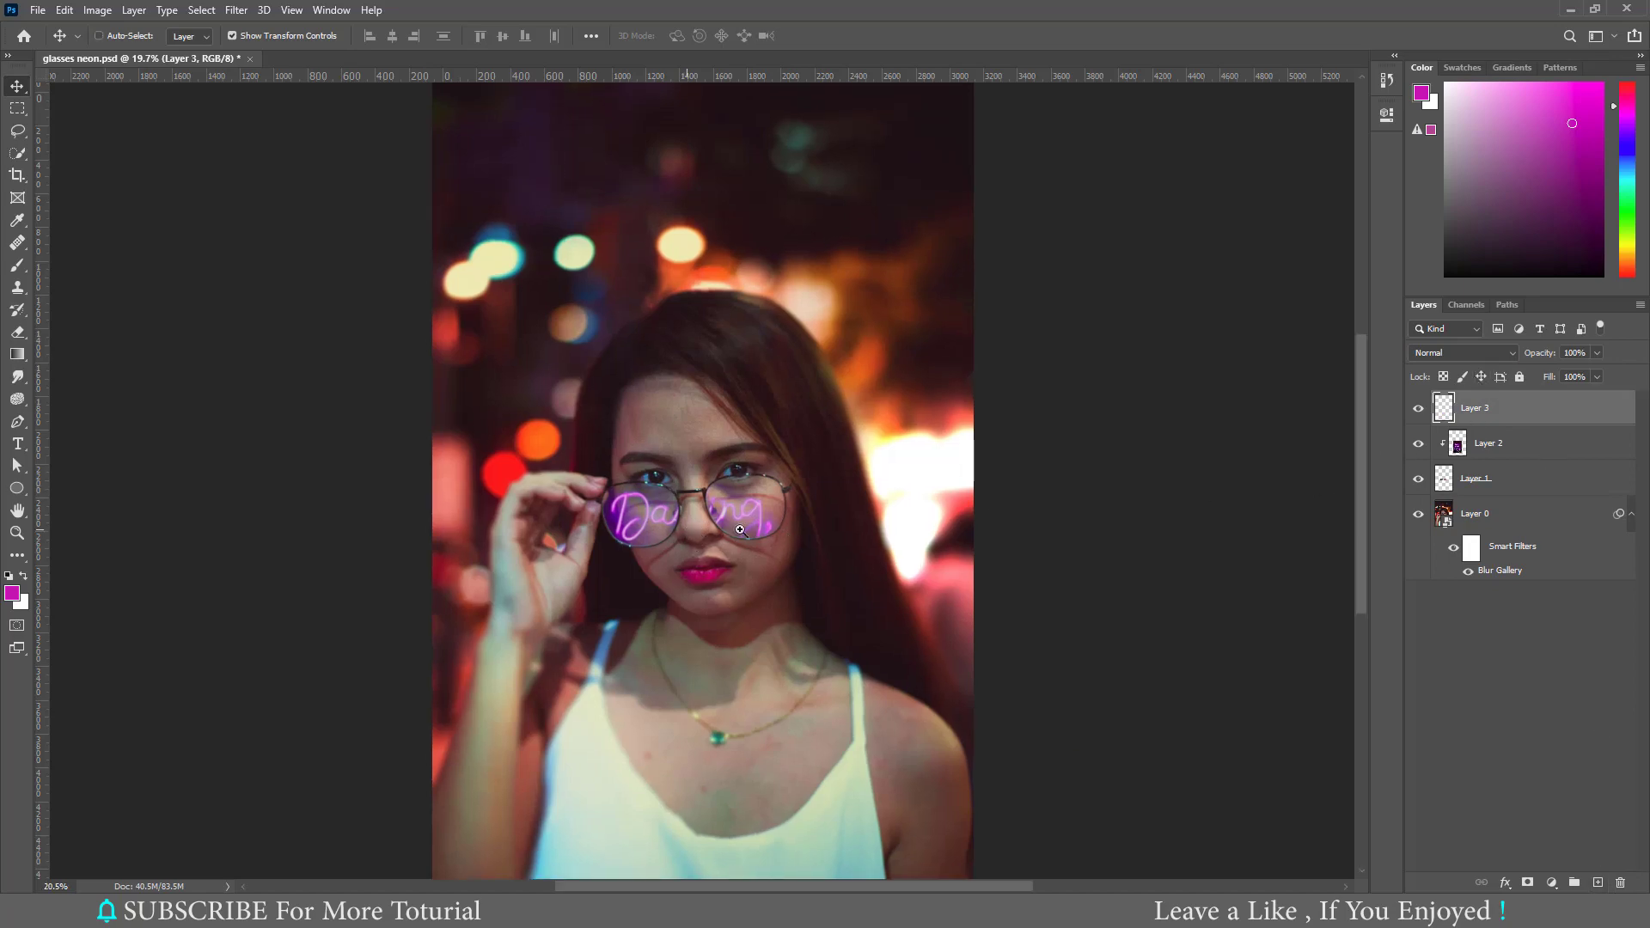
scroll(690, 525, up, 5)
Step: Set up a lens-sized brush loaded with deep purple sampled from the neon reflection
click(17, 265)
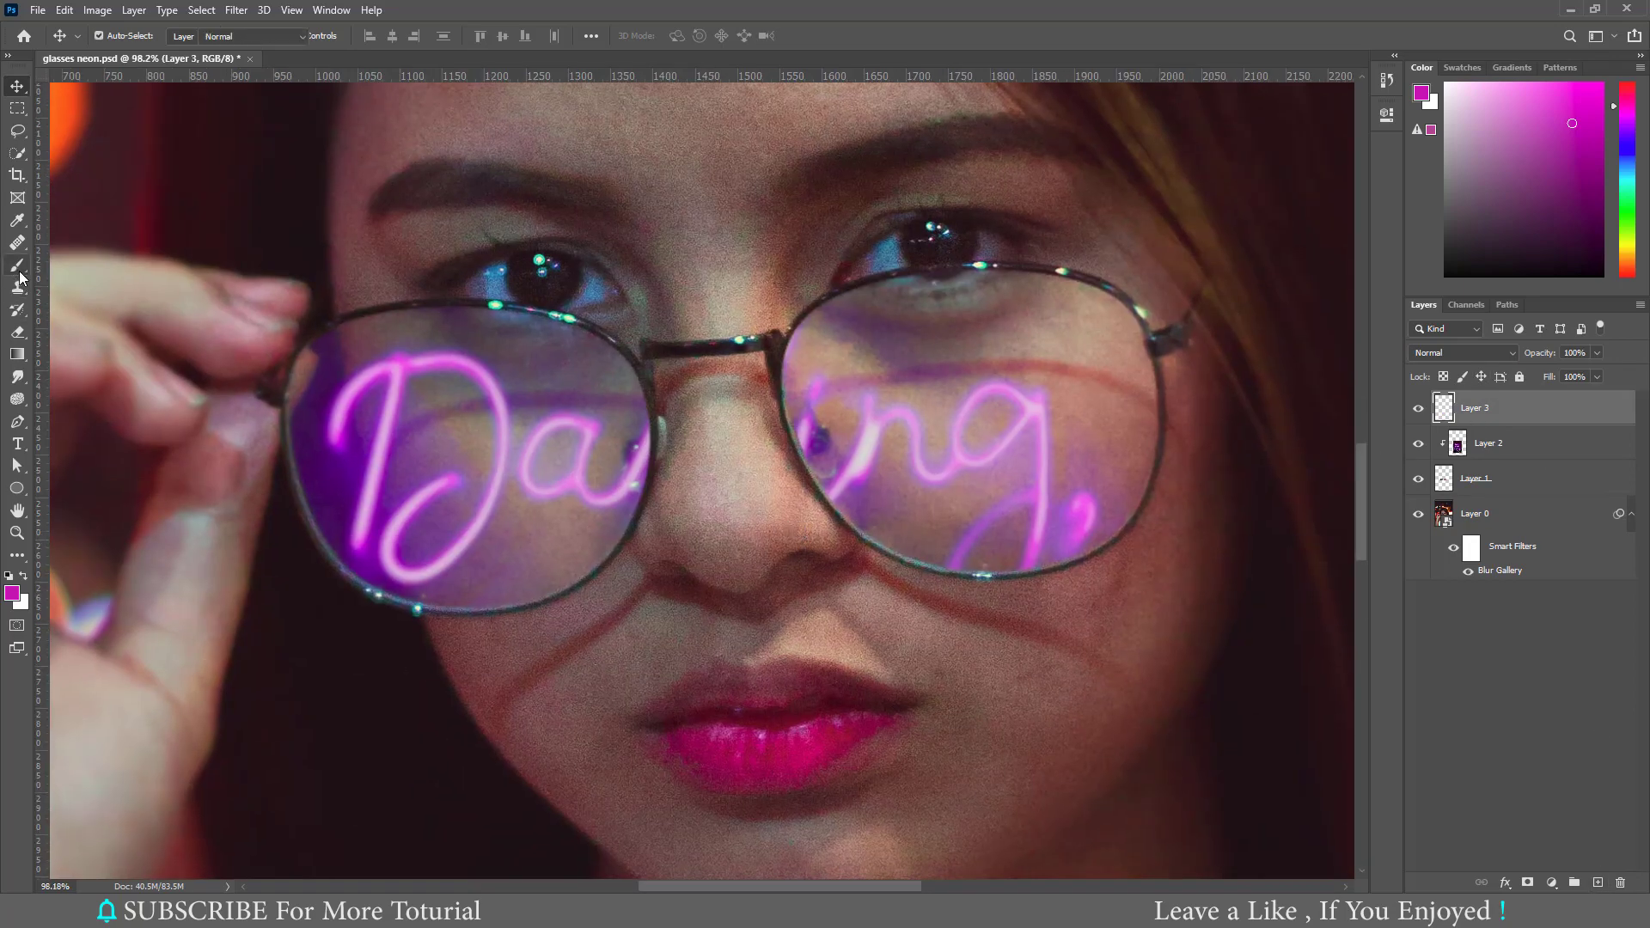
alt+click(391, 458)
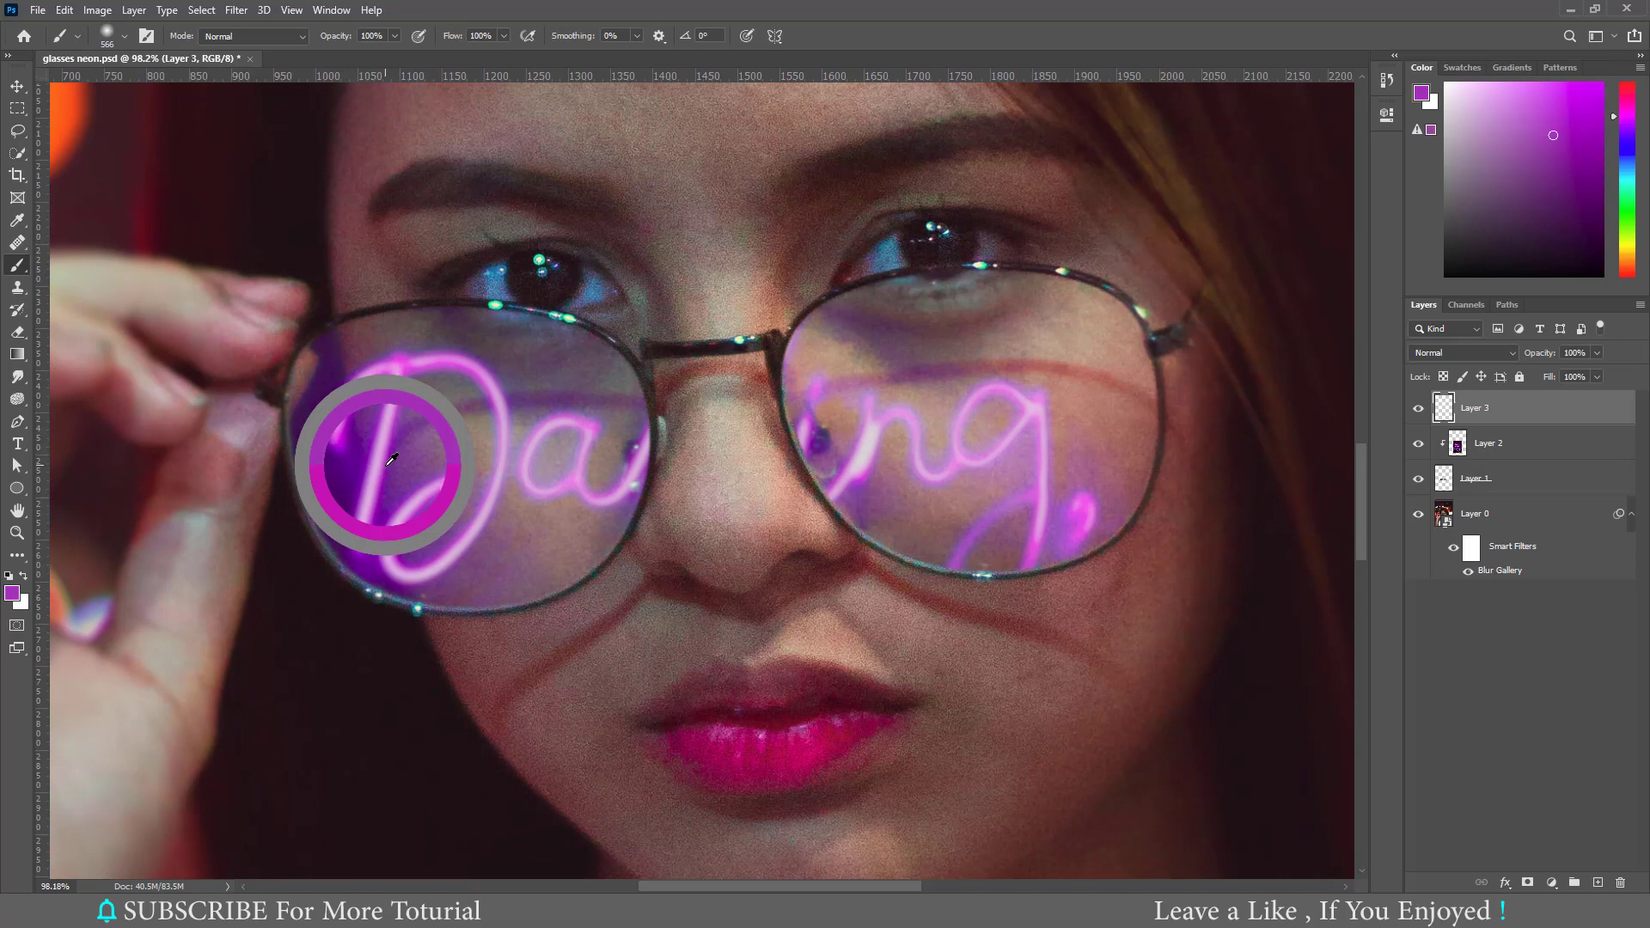
drag(386, 475, 386, 490)
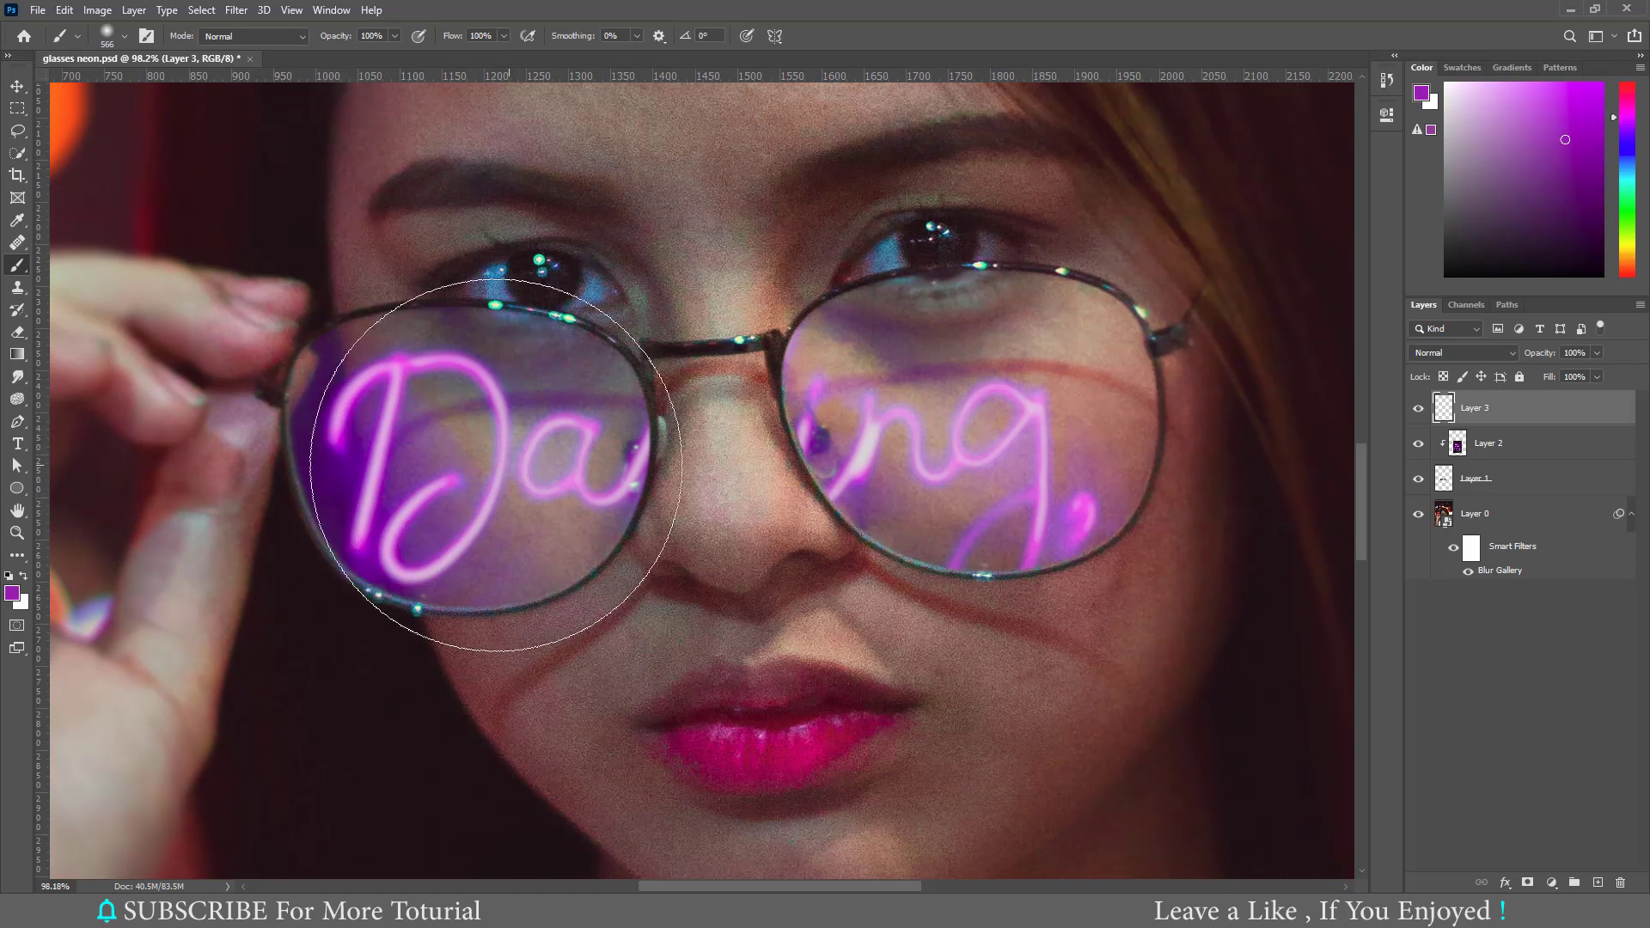
mouse_move(471, 464)
mouse_down()
mouse_move(411, 464)
mouse_move(461, 479)
mouse_move(990, 415)
mouse_up()
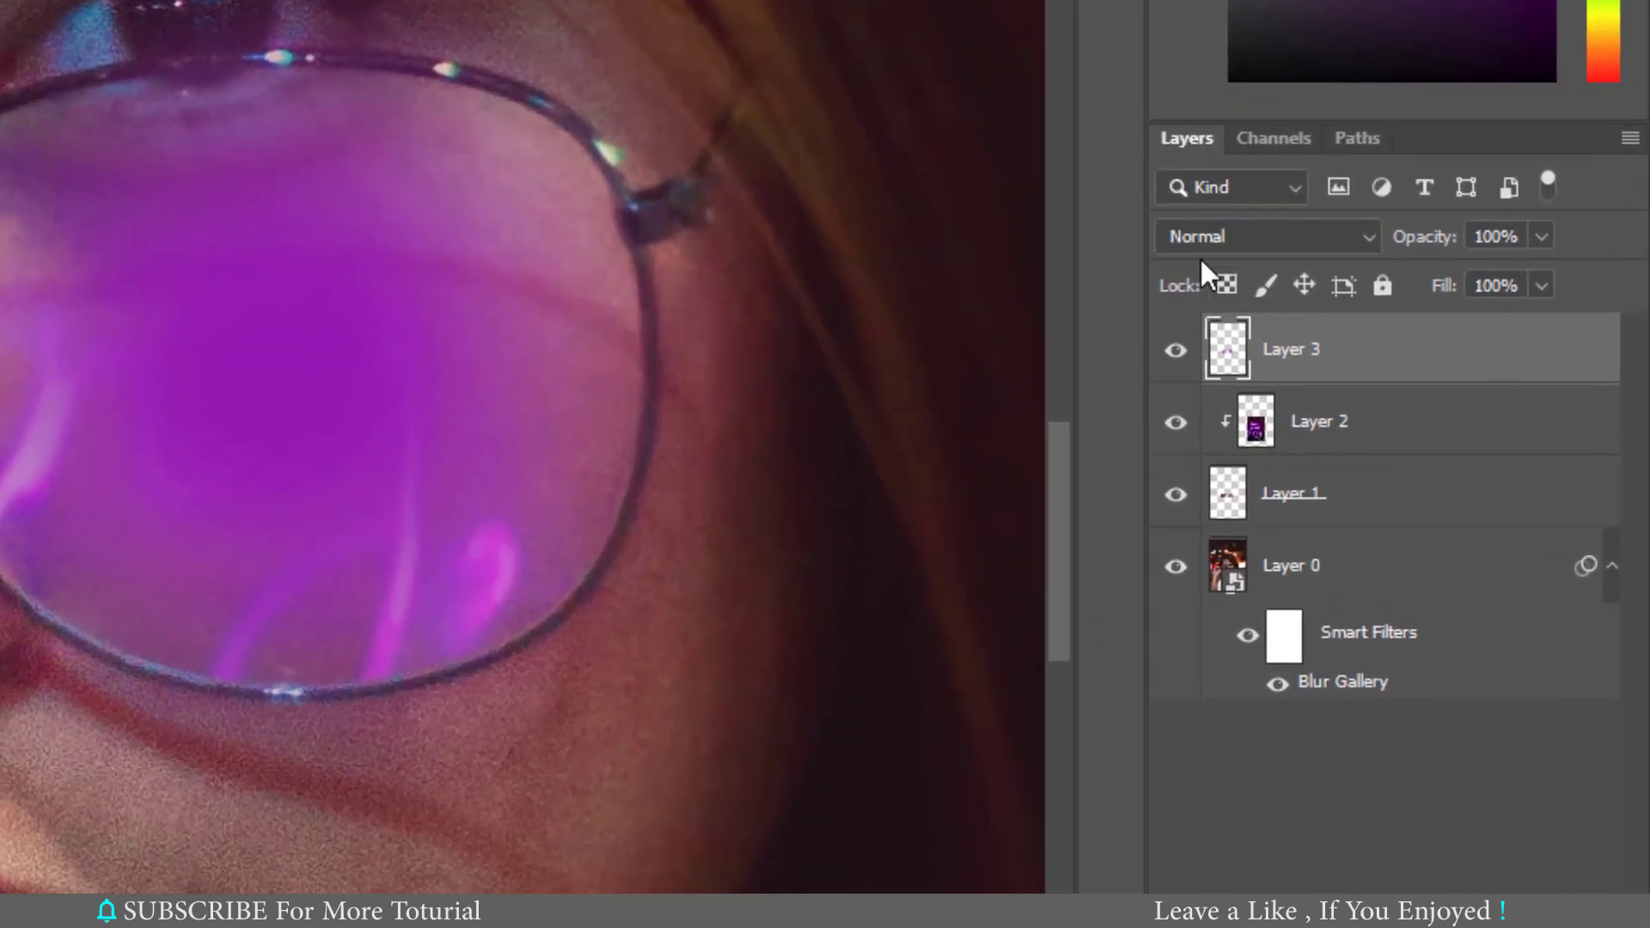
Step: Set Layer 3 to Screen blend mode, after trying Lighten, with fill at 93%
click(1245, 233)
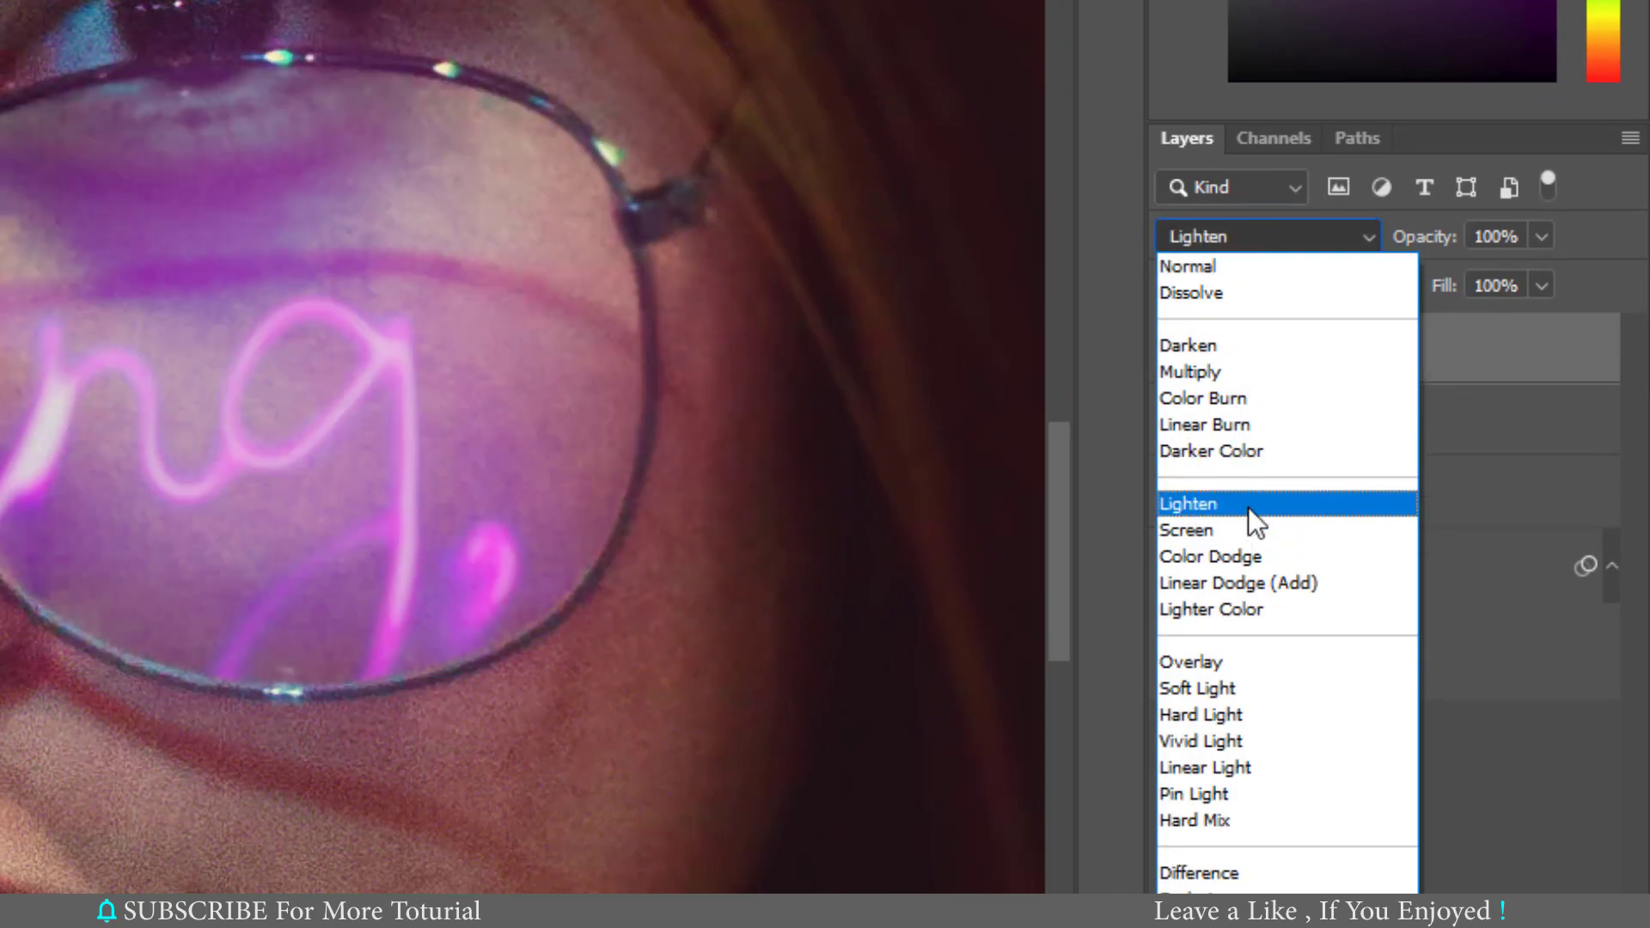
click(1248, 506)
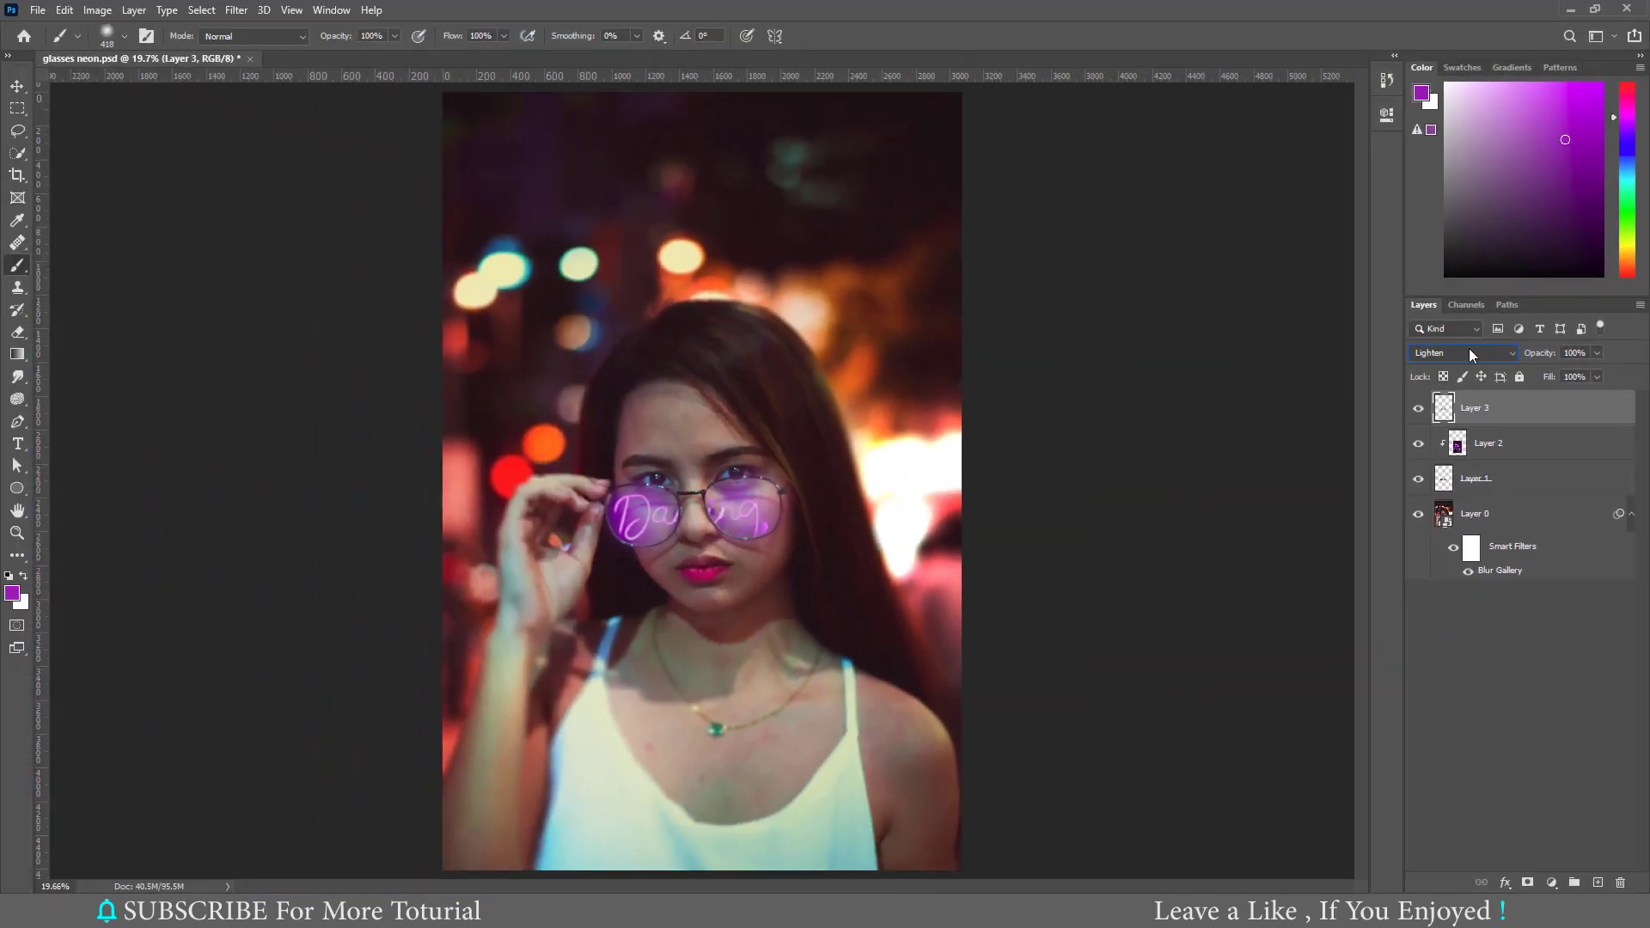
click(1471, 355)
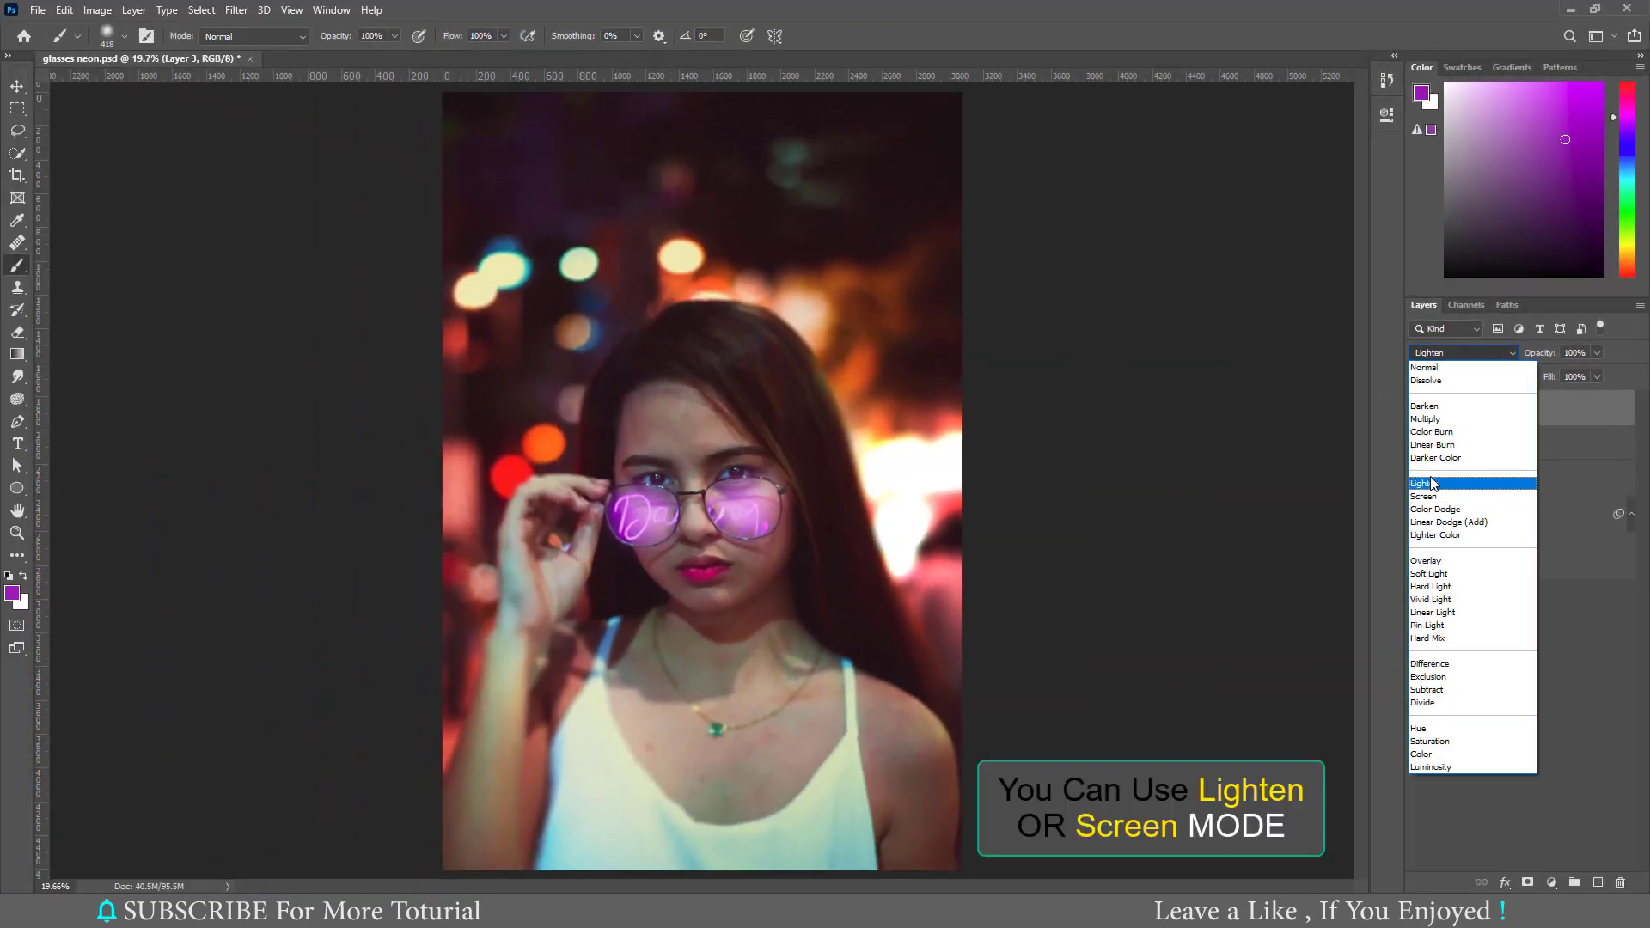
key(Up)
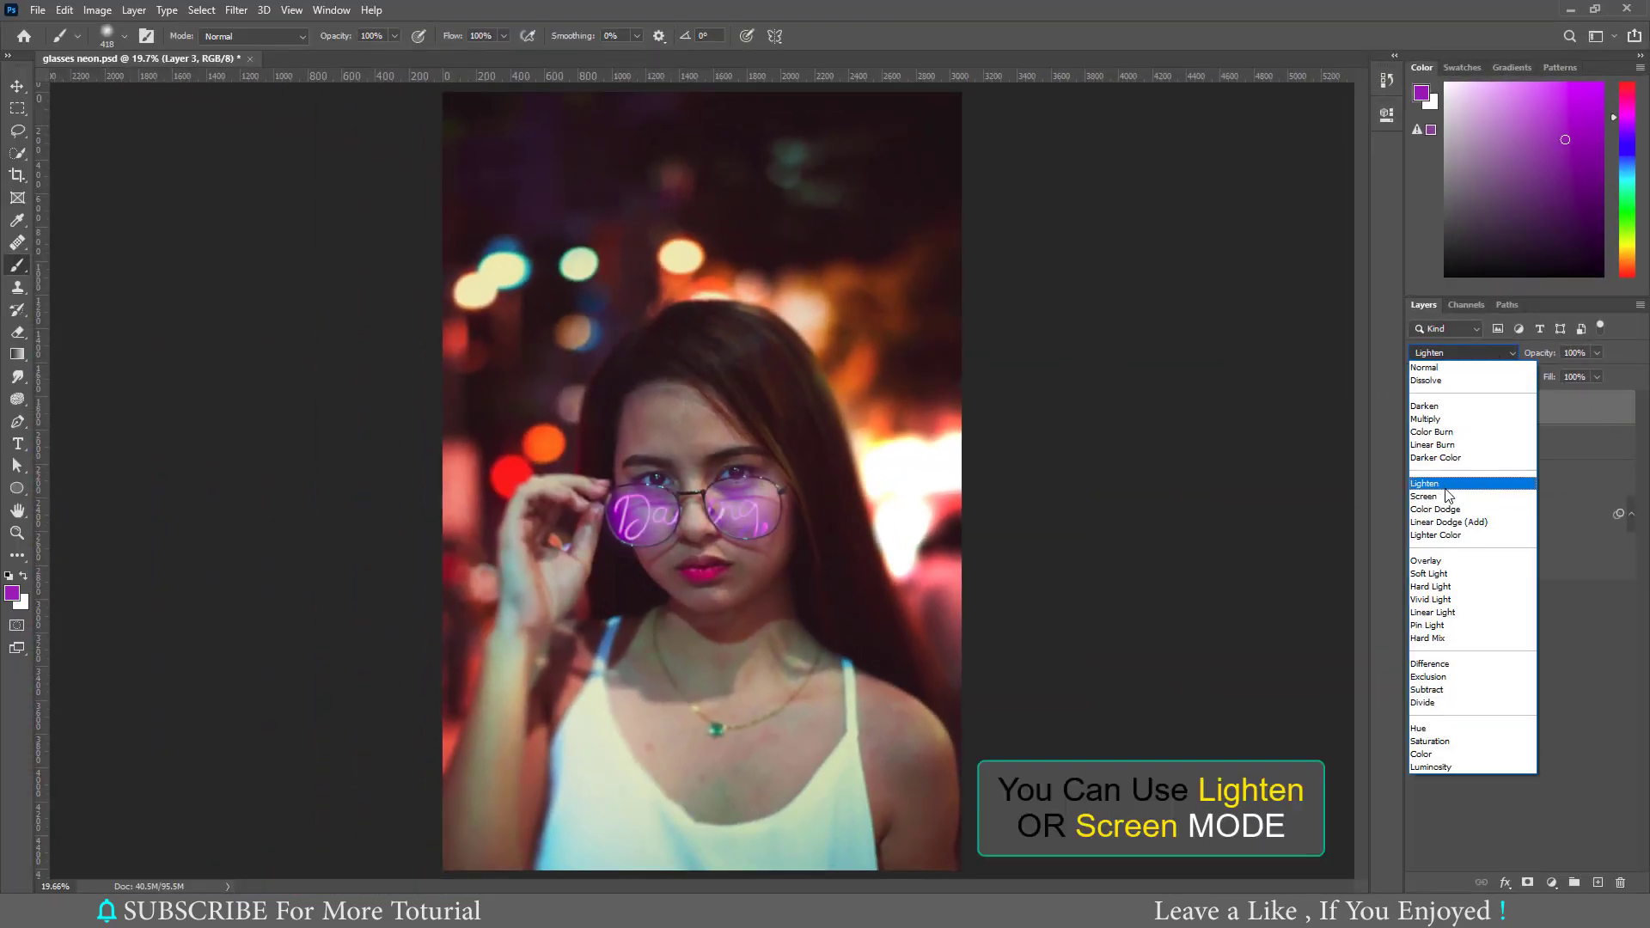
click(1449, 496)
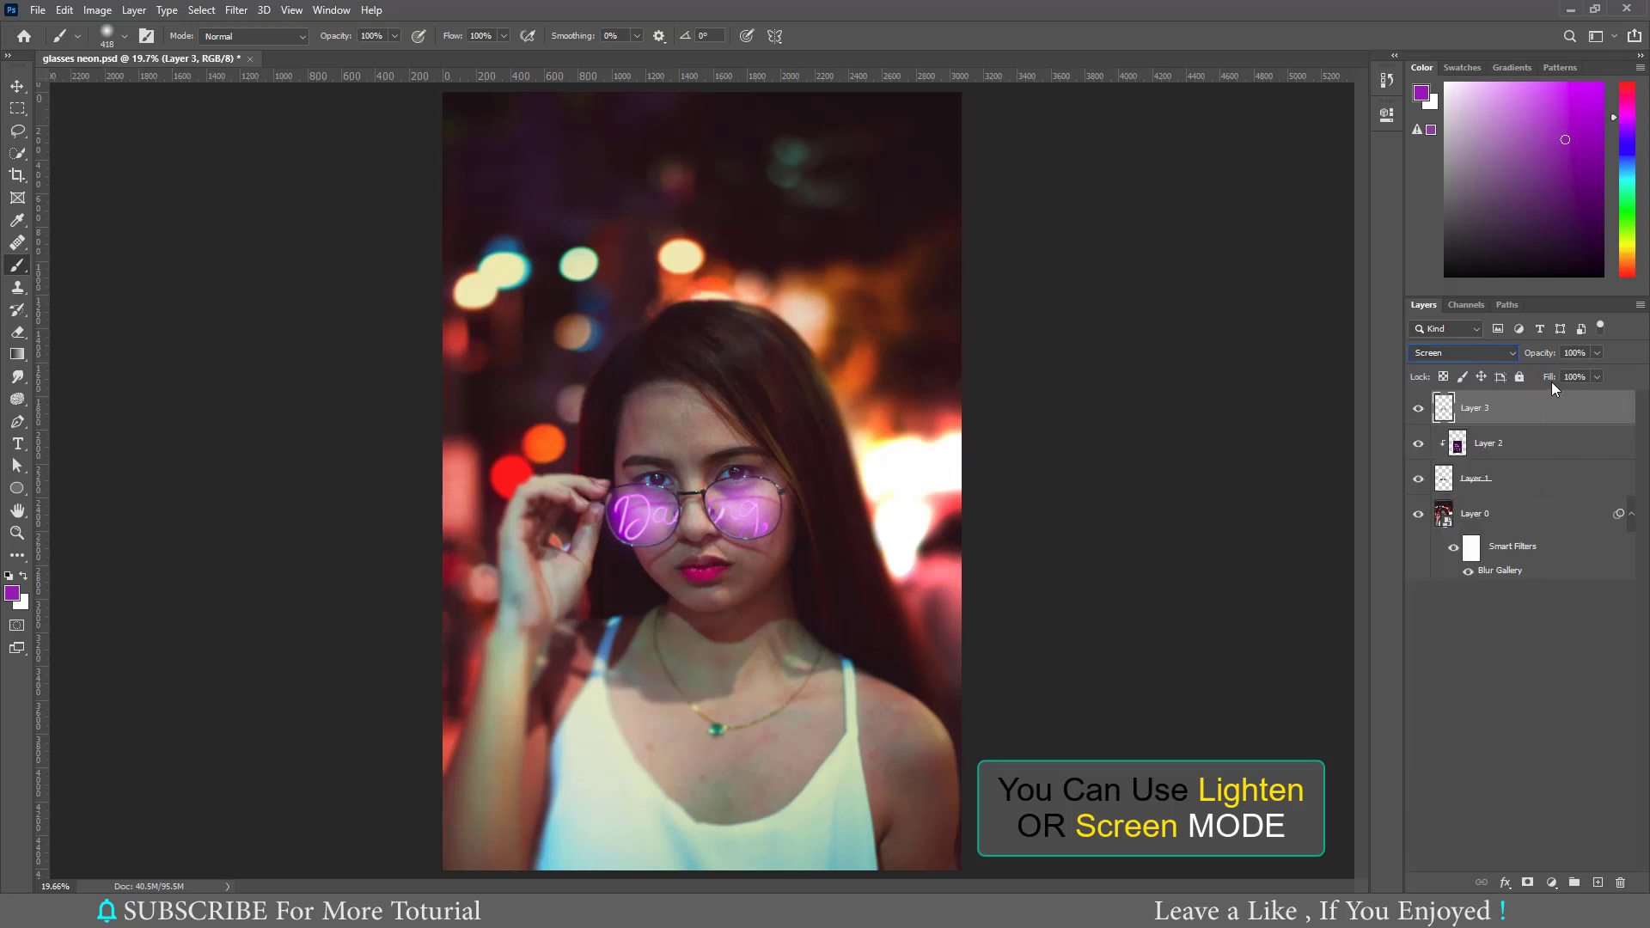
drag(1550, 382, 1546, 384)
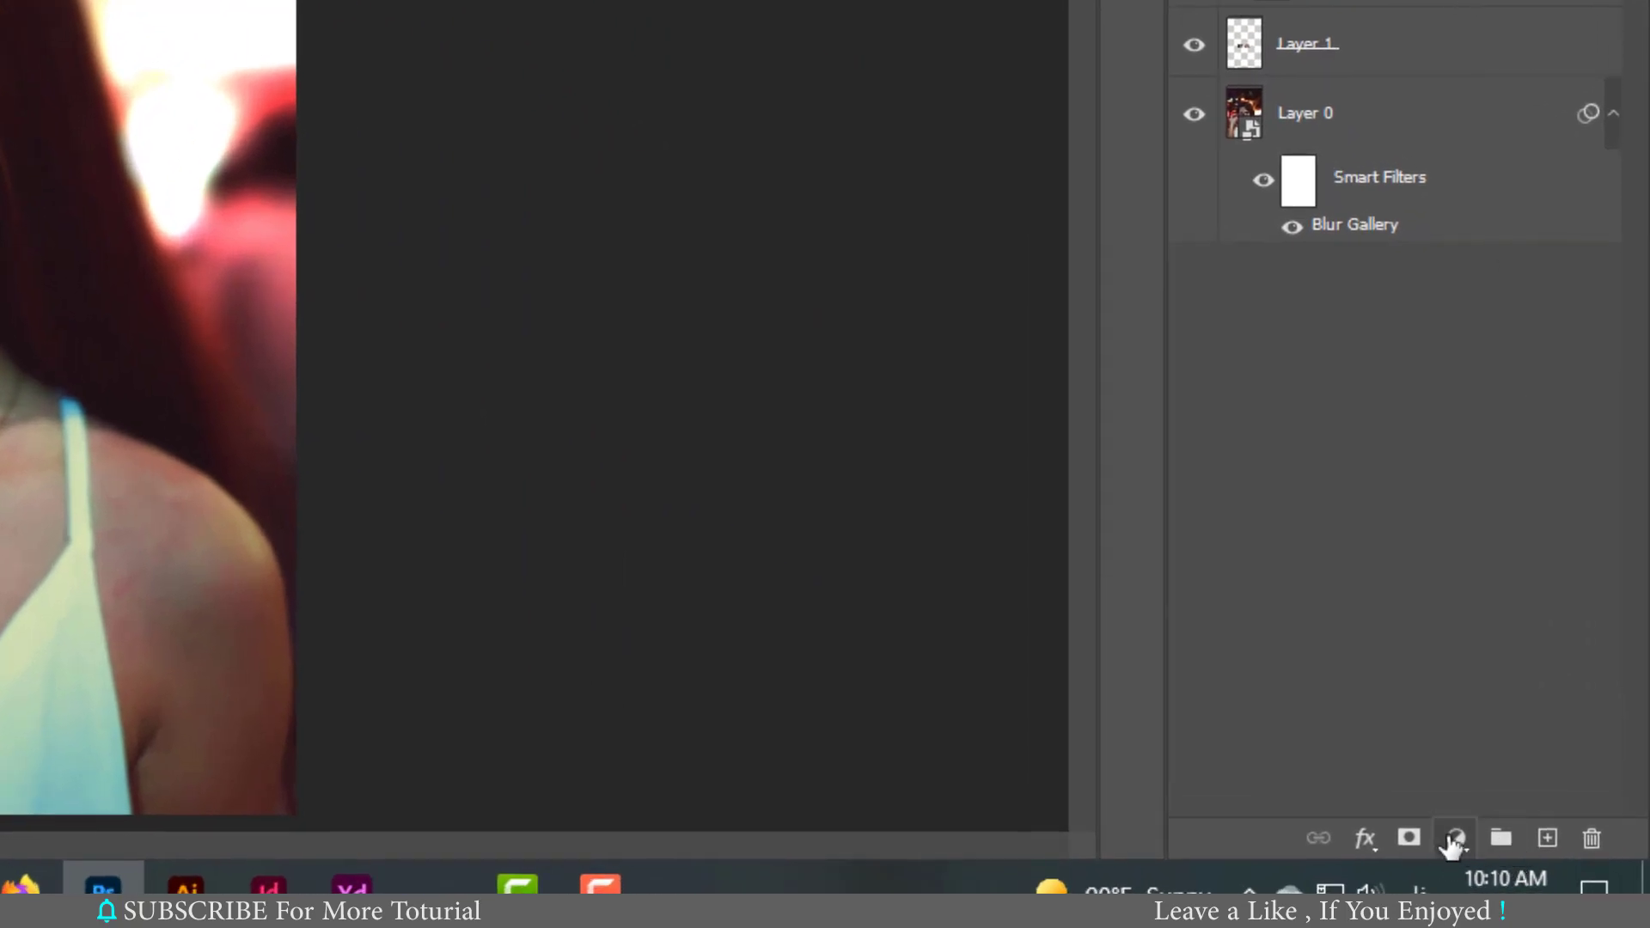
Step: Add a Color Lookup adjustment layer using the Crisp_Warm.look 3DLUT file
click(1456, 839)
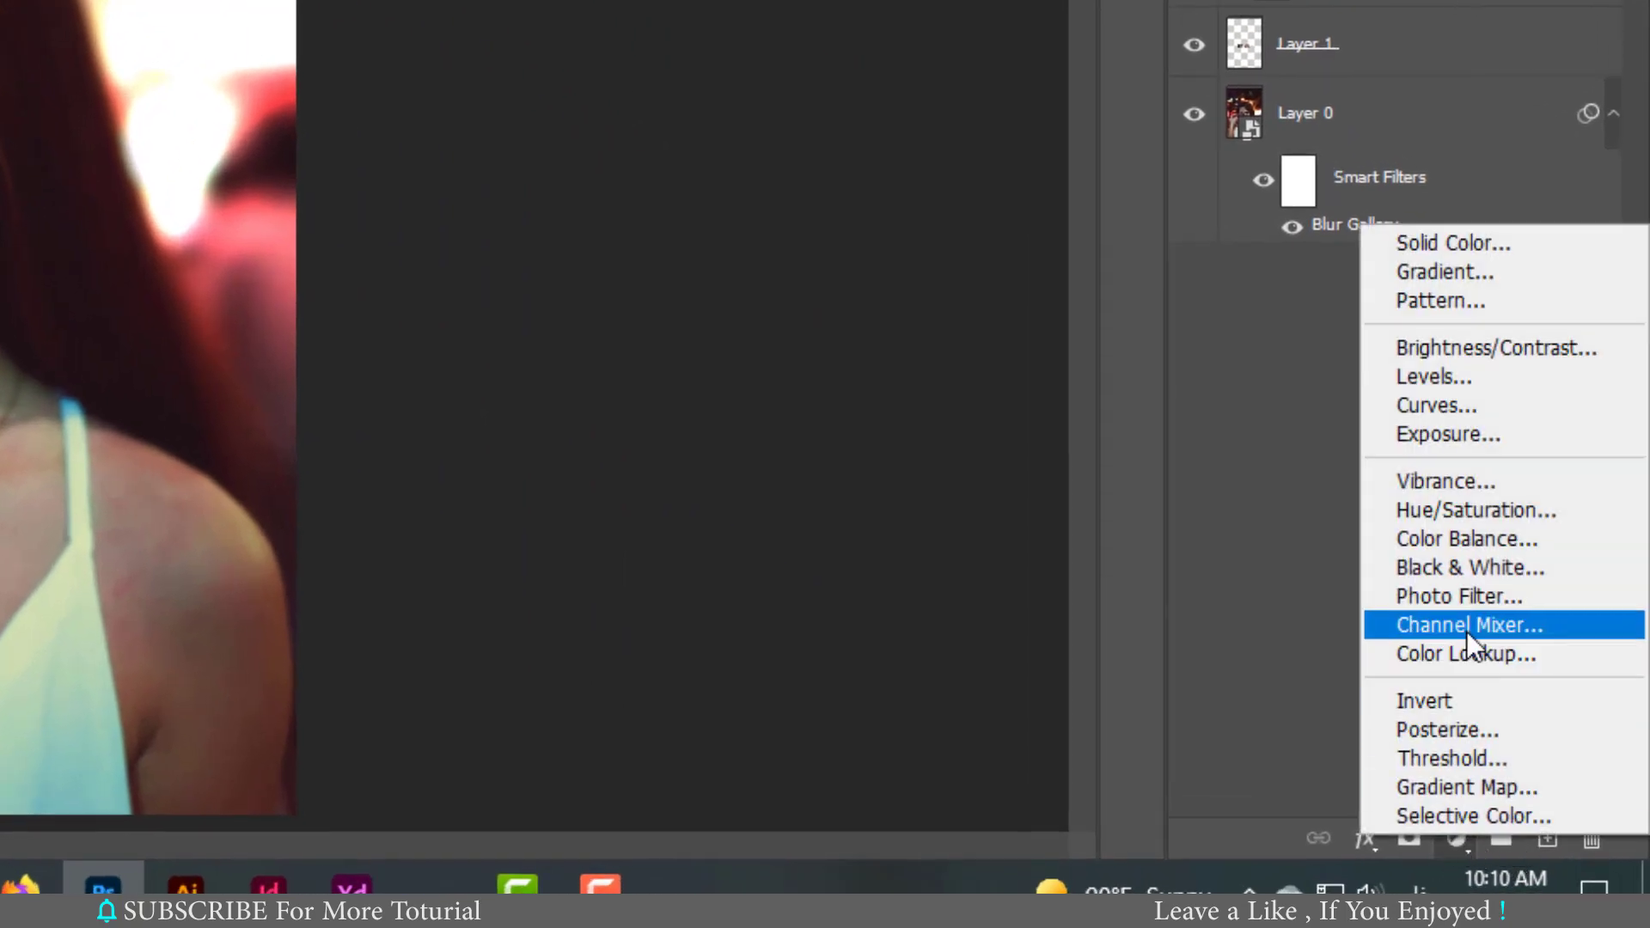
click(1466, 653)
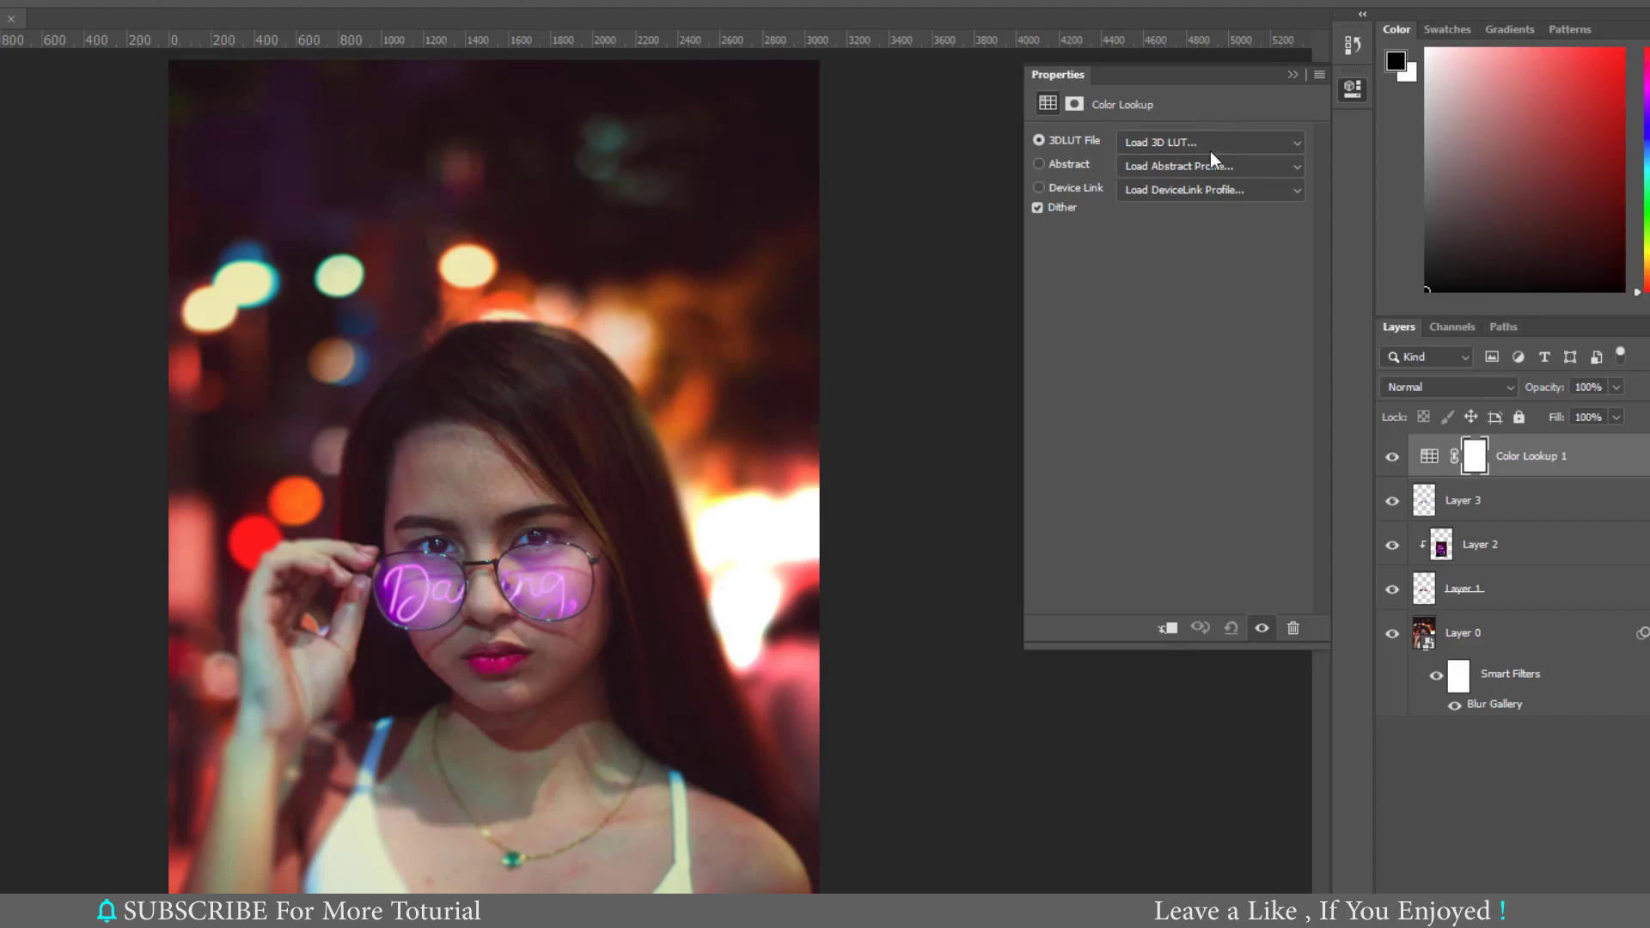
click(1210, 152)
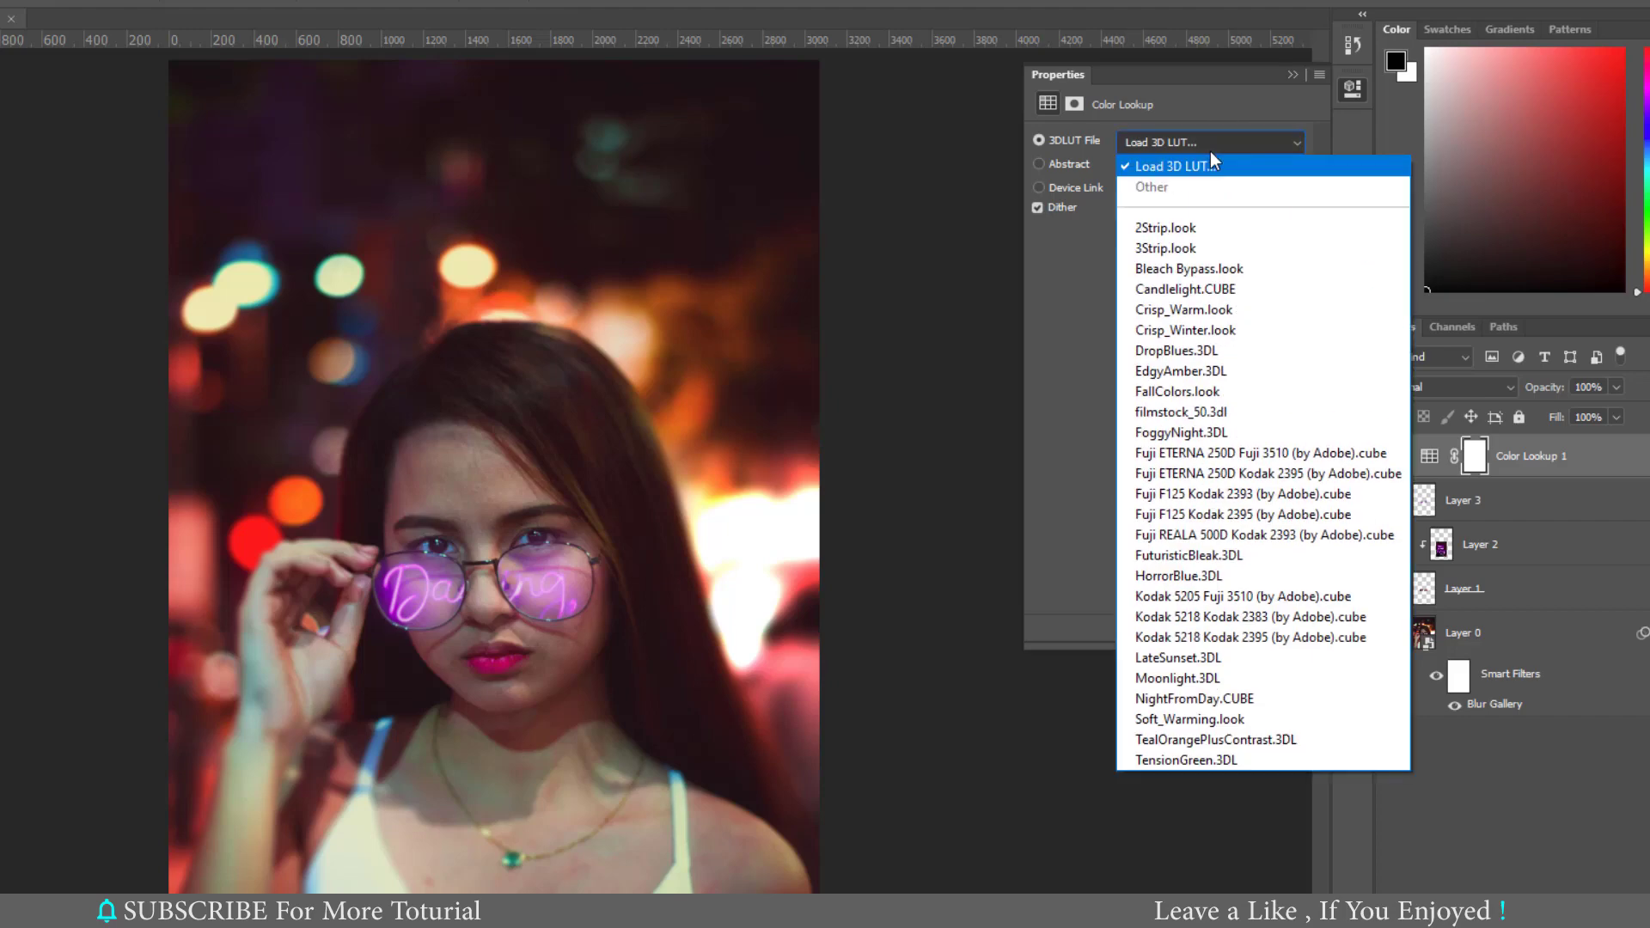
click(1185, 308)
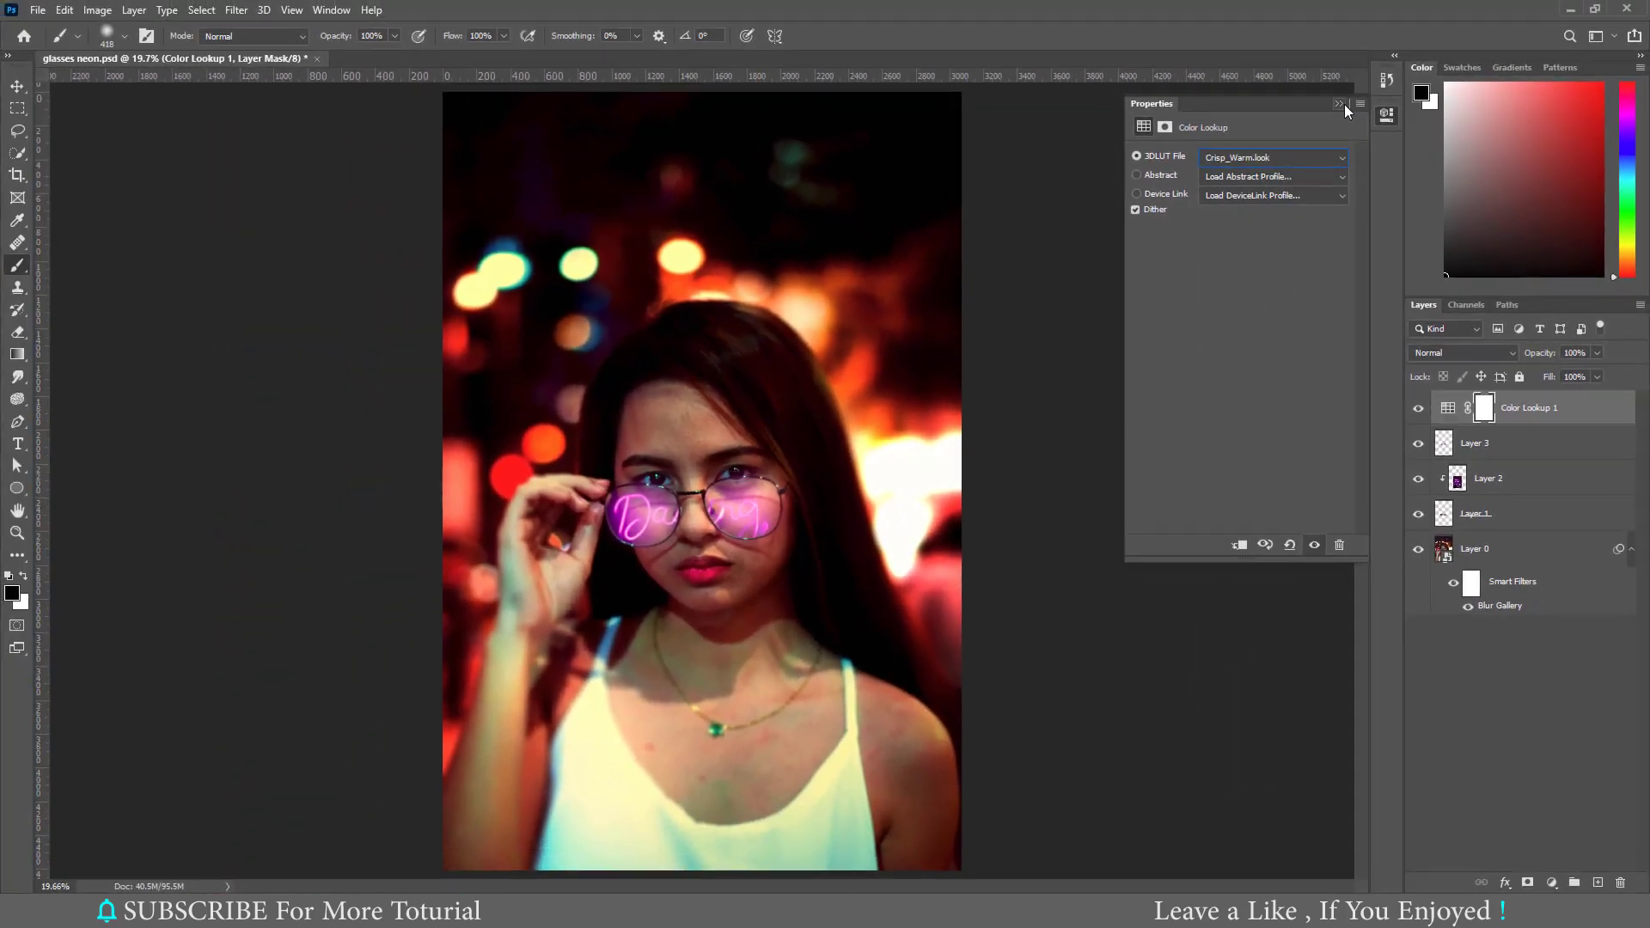
click(1344, 105)
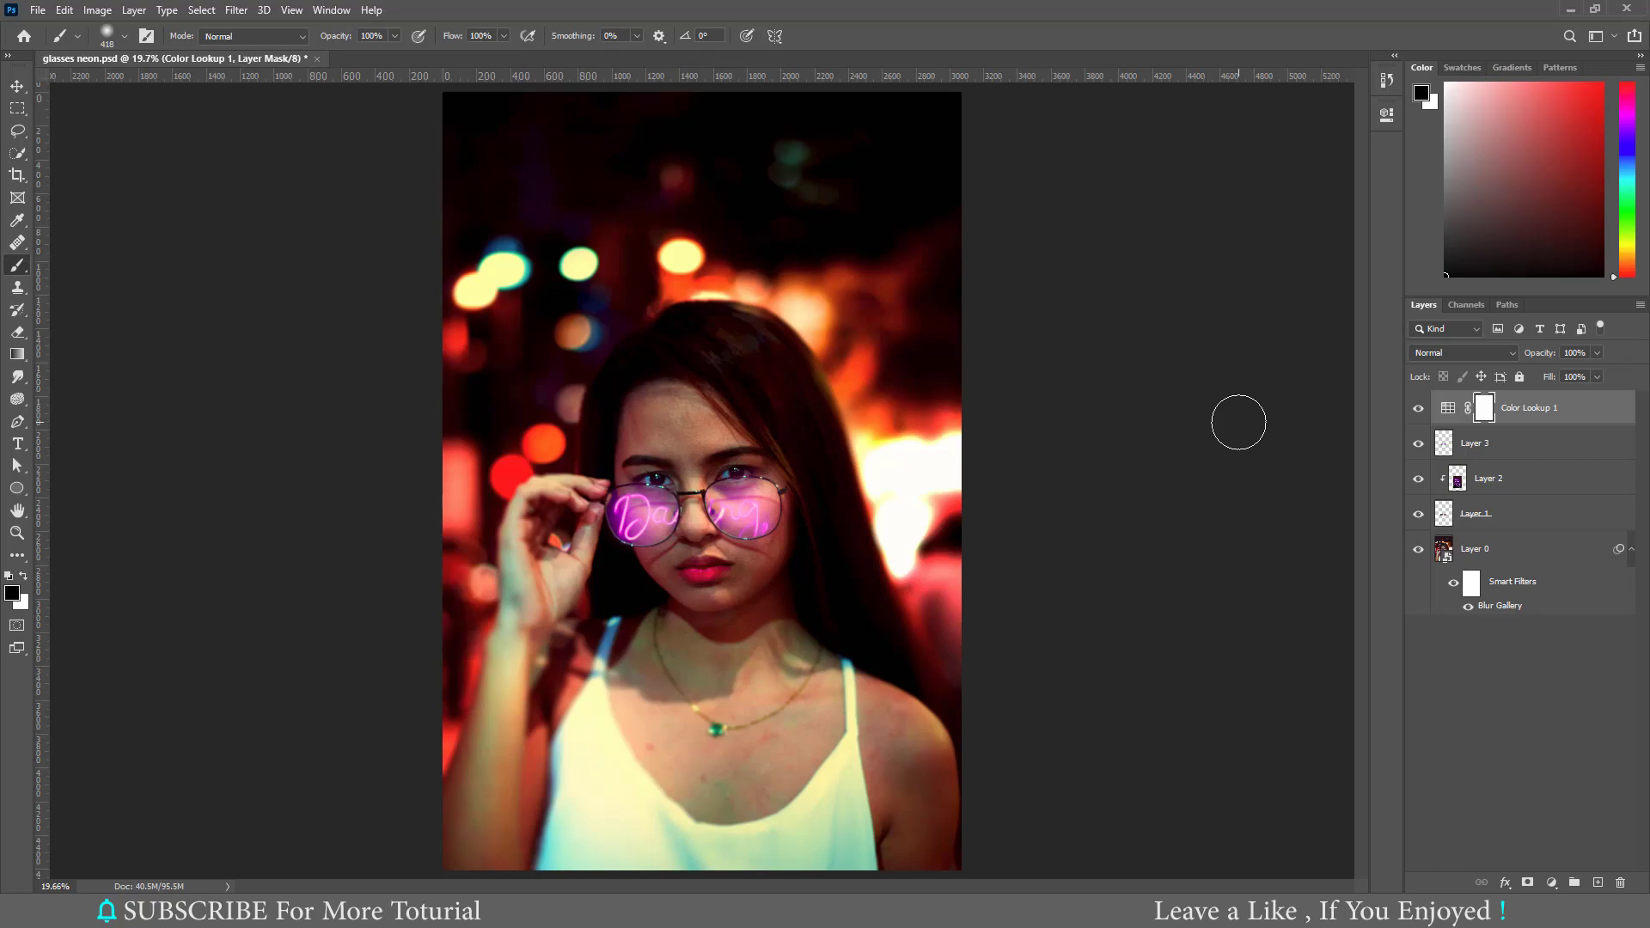